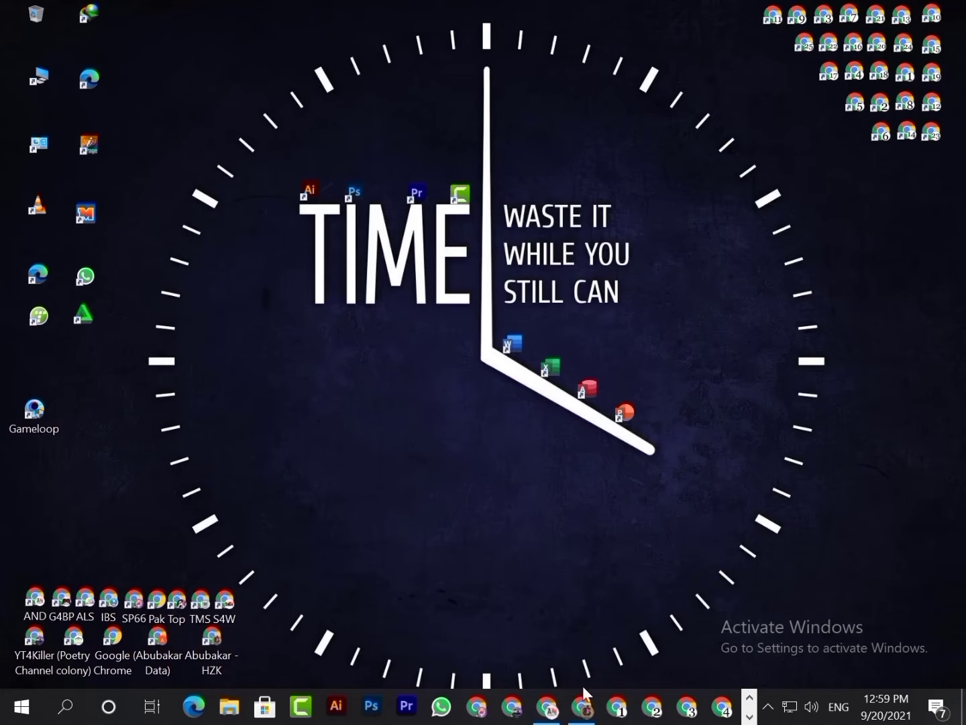
Open the ANDesigner Official channel from the YouTube results, subscribe to it and set its notifications to All.
{"action": "left_click", "coordinate": [583, 701]}
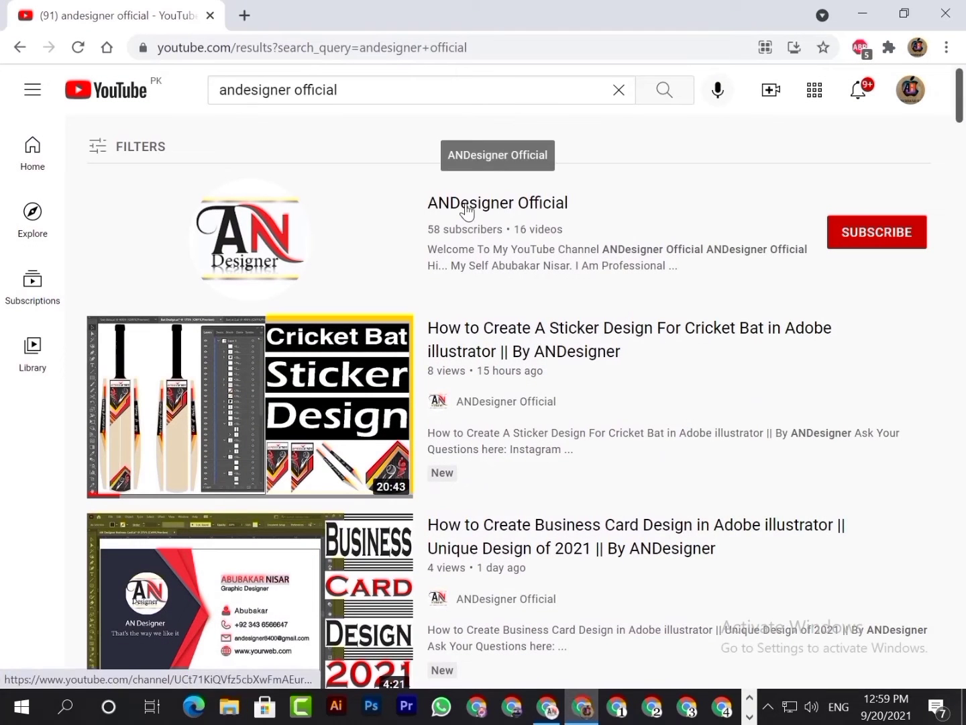
{"action": "left_click", "coordinate": [469, 212]}
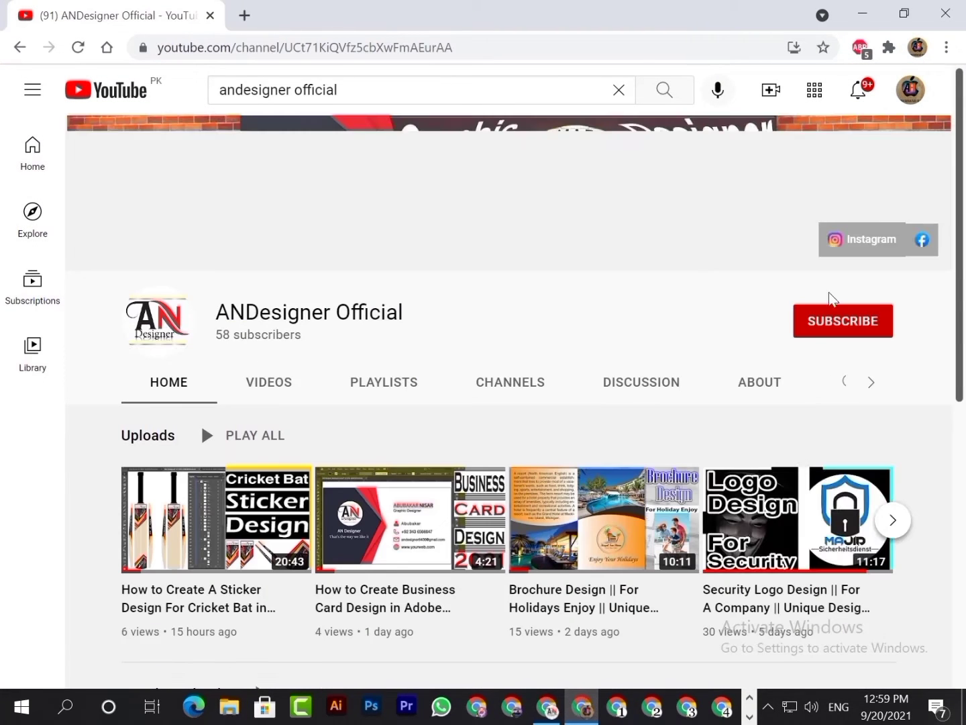
{"action": "left_click", "coordinate": [841, 339]}
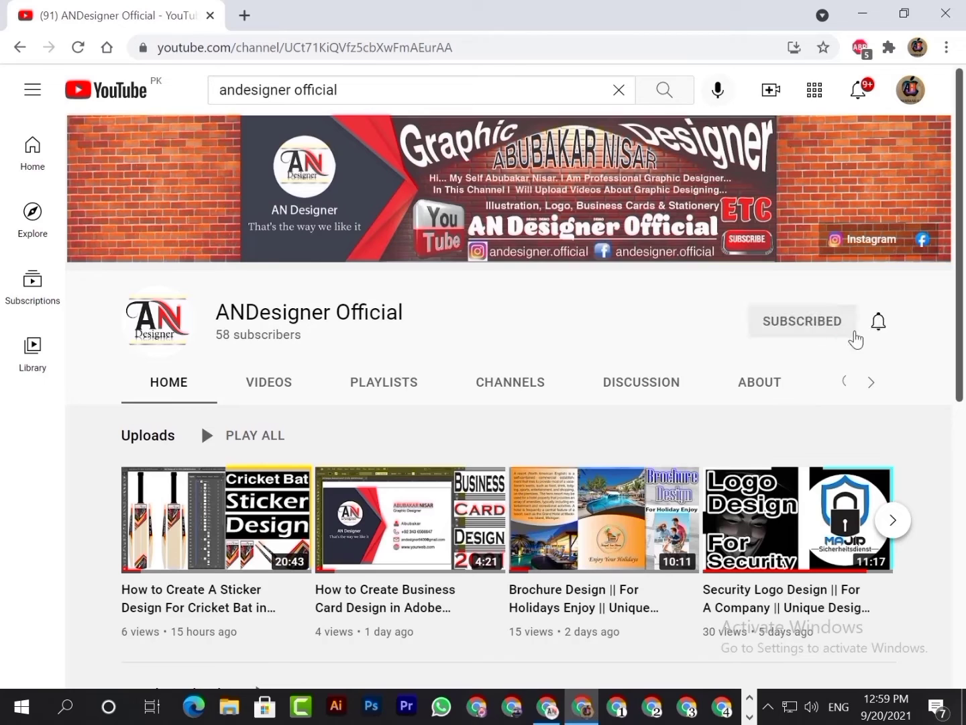
{"action": "left_click", "coordinate": [879, 322]}
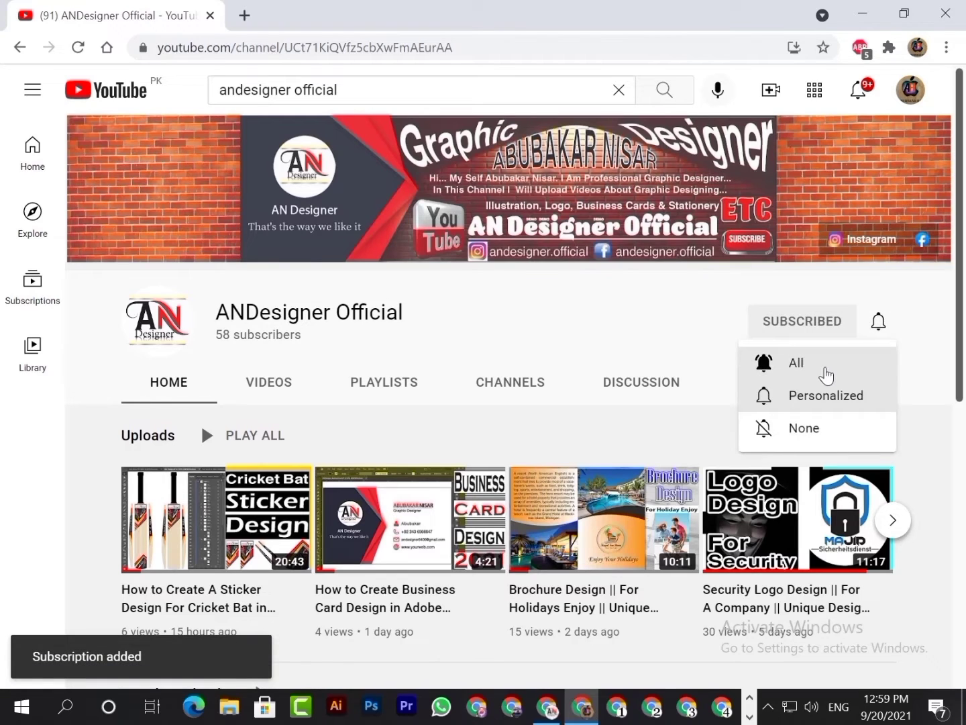
{"action": "left_click", "coordinate": [825, 376]}
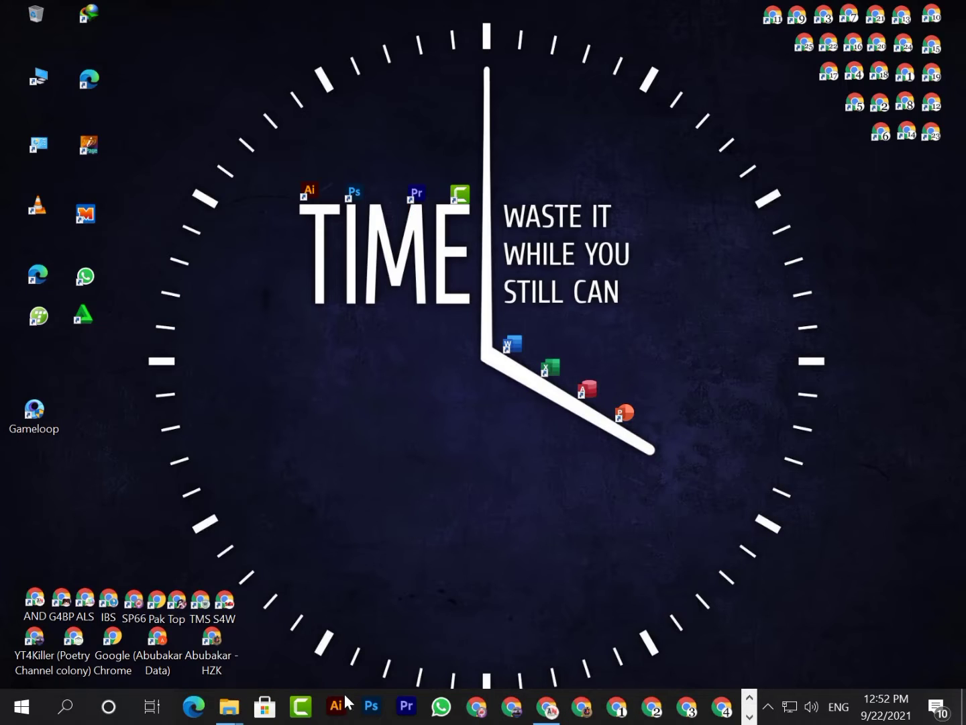
Switch to Illustrator and create a landscape Letter document, 11 x 8.5 in, in CMYK Color at 300 ppi.
{"action": "left_click", "coordinate": [346, 702]}
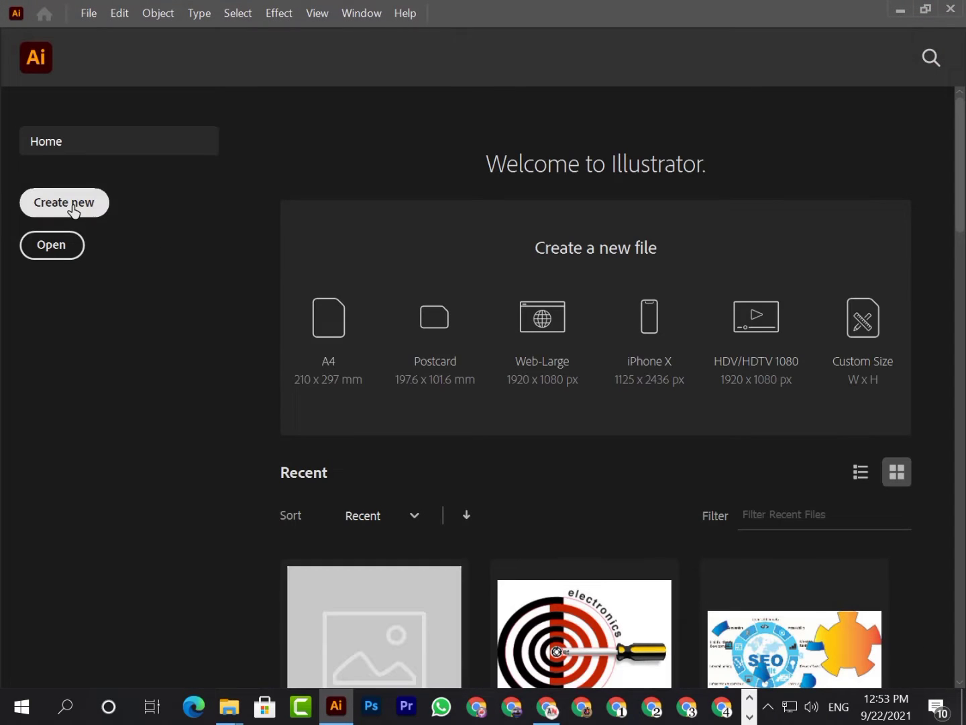
{"action": "left_click", "coordinate": [74, 212]}
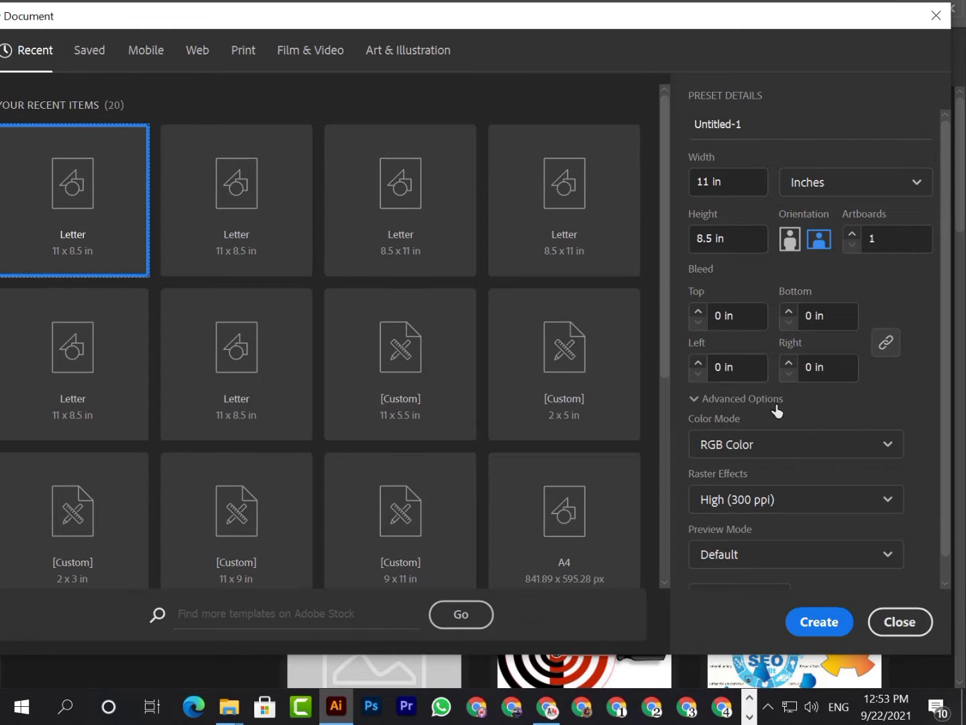
{"action": "left_click", "coordinate": [807, 453]}
{"action": "left_click", "coordinate": [773, 504]}
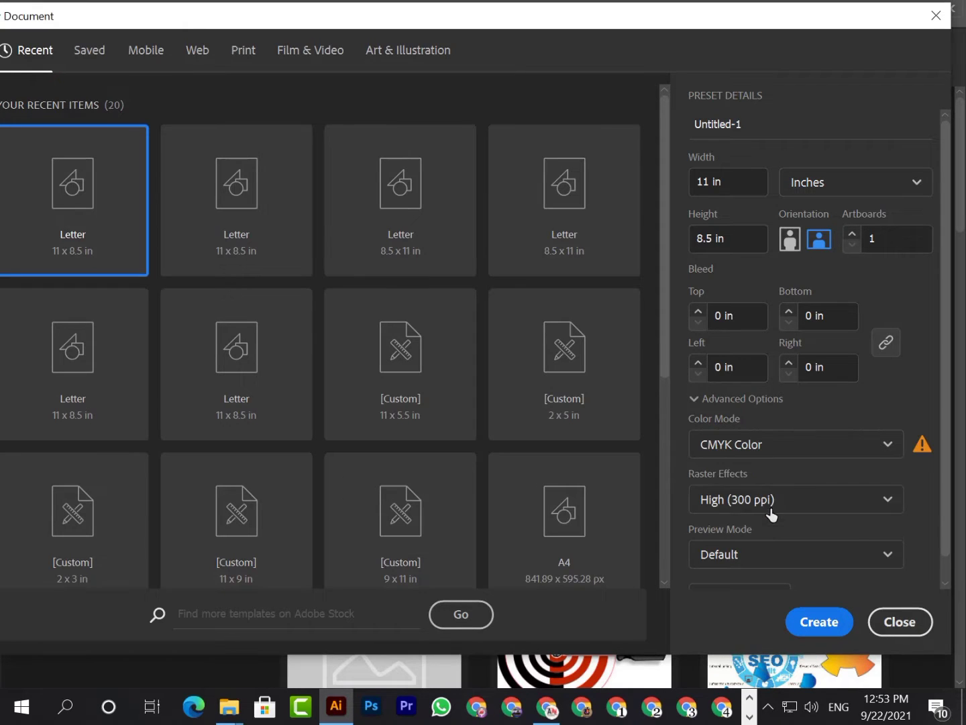
{"action": "left_click", "coordinate": [812, 632]}
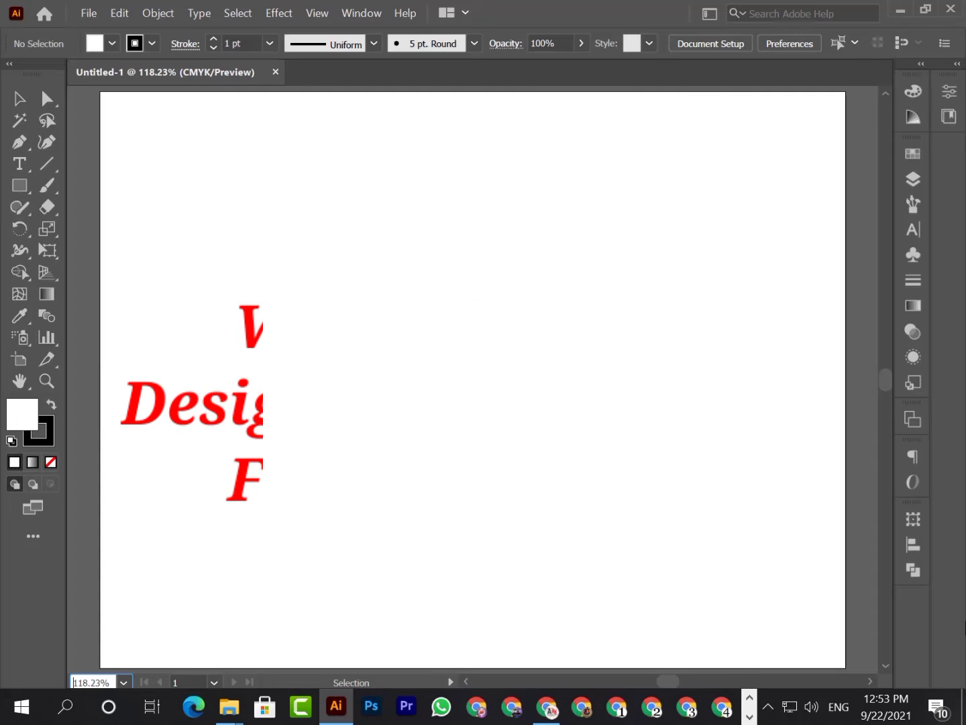
Draw a rectangle about 5.64 in wide and 3.13 in high near the middle of the artboard.
{"action": "left_click", "coordinate": [19, 185]}
{"action": "left_click_drag", "start_coordinate": [297, 298], "coordinate": [679, 510]}
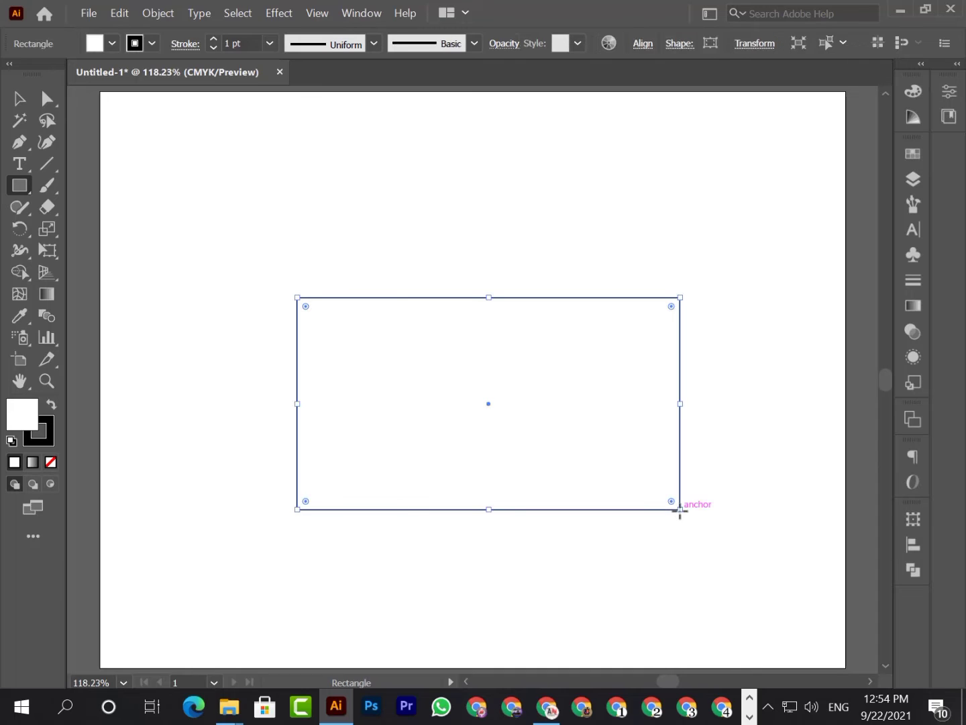
{"action": "left_click", "coordinate": [19, 100]}
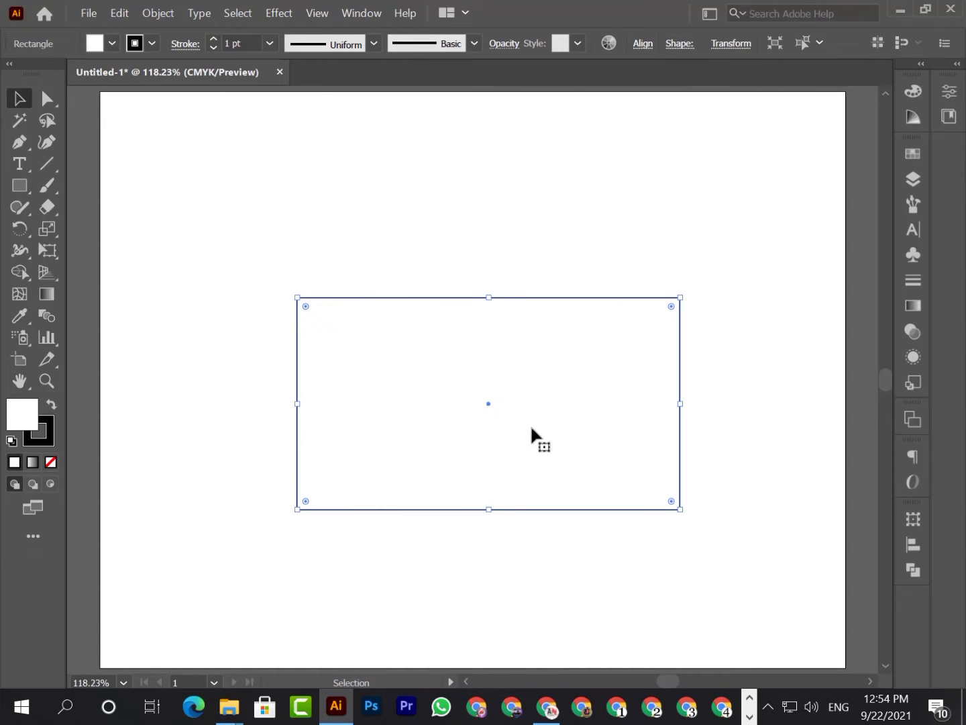
Set the rectangle's horizontal position to 3.5 in.
{"action": "left_click", "coordinate": [721, 43]}
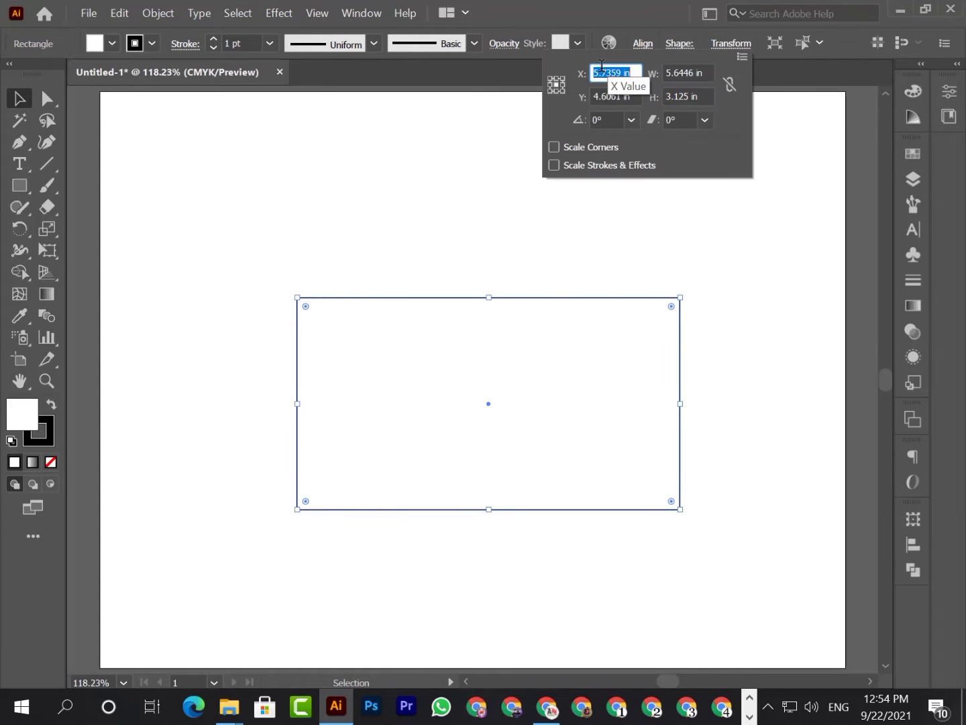
{"action": "type", "text": "3.5"}
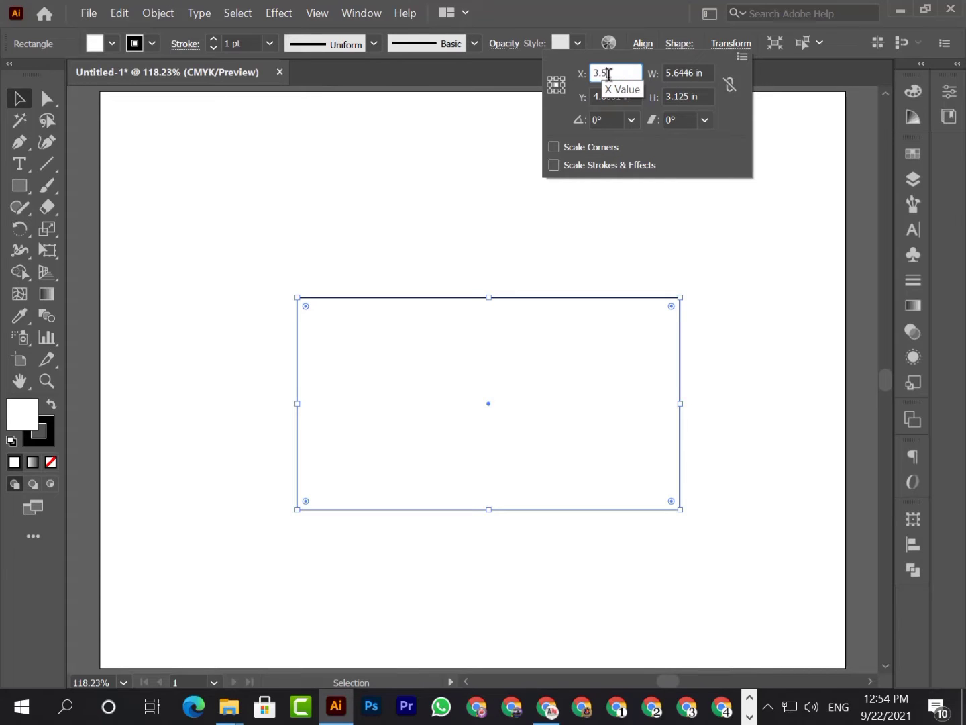
{"action": "key", "text": "Return"}
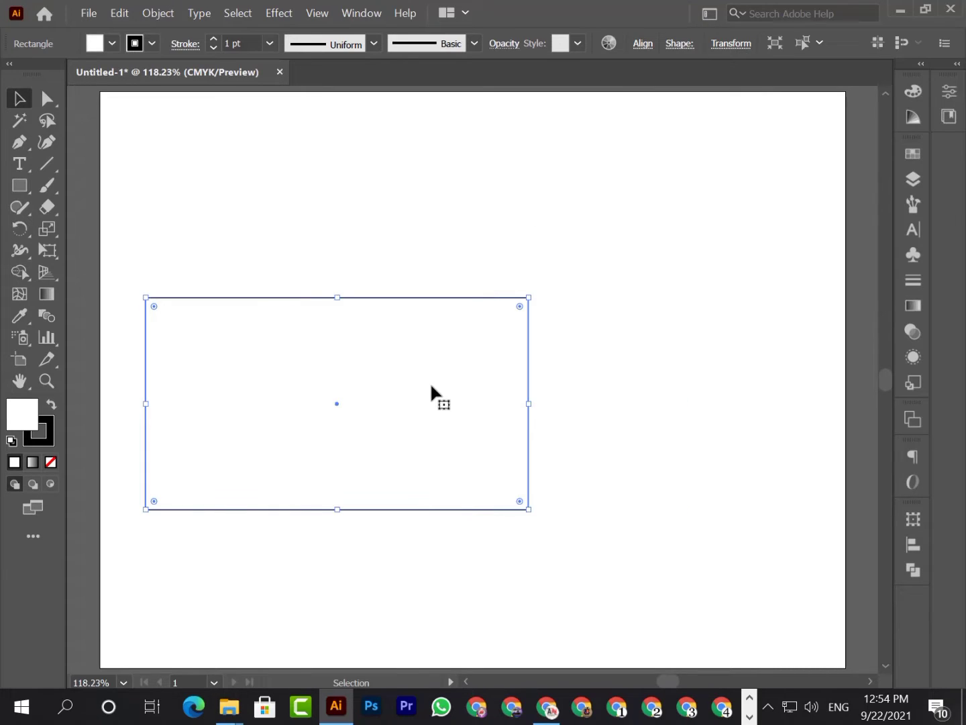
Set the rectangle's width to 5 in and move it back to the centre of the artboard.
{"action": "left_click", "coordinate": [729, 45]}
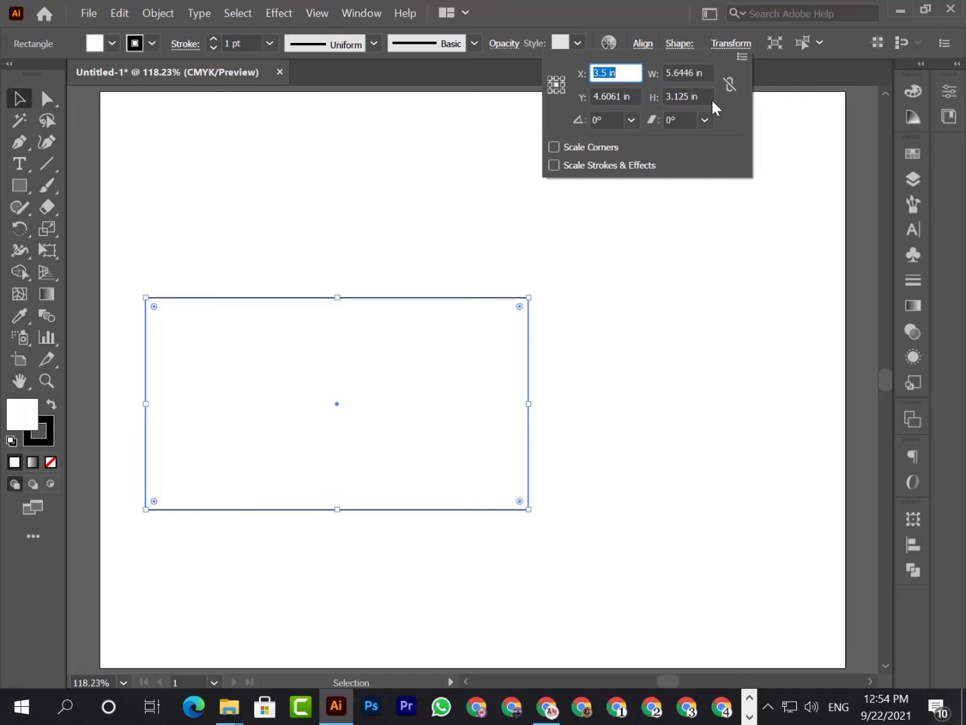
{"action": "double_click", "coordinate": [682, 74]}
{"action": "type", "text": "5"}
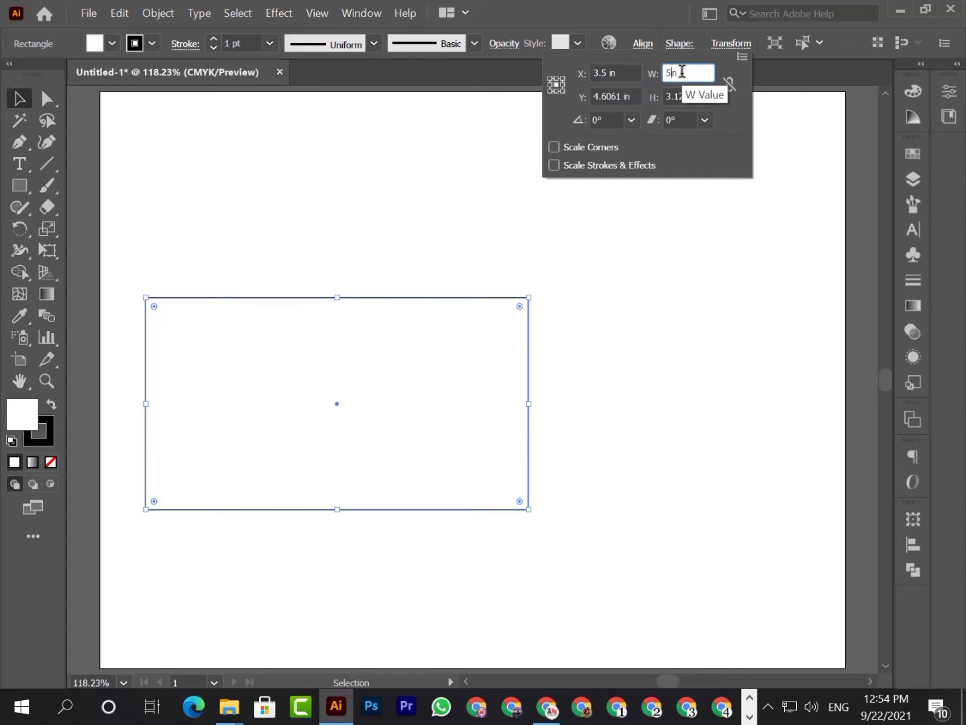
{"action": "key", "text": "Return"}
{"action": "left_click_drag", "start_coordinate": [355, 435], "coordinate": [465, 398]}
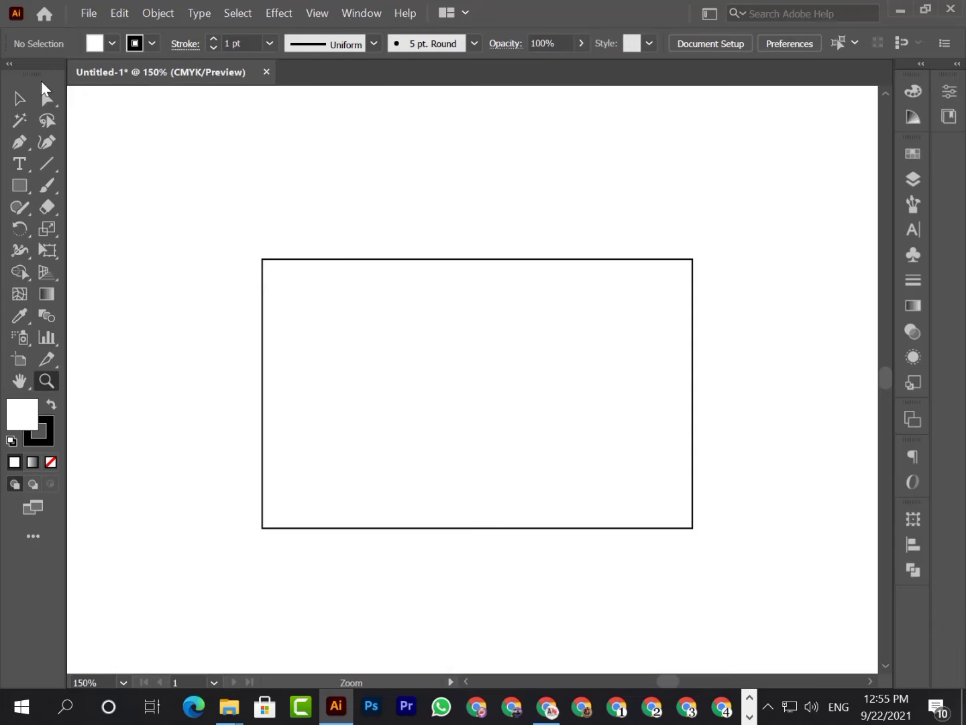
Reduce the rectangle's stroke weight to 0.25 pt and deselect it.
{"action": "left_click", "coordinate": [21, 99]}
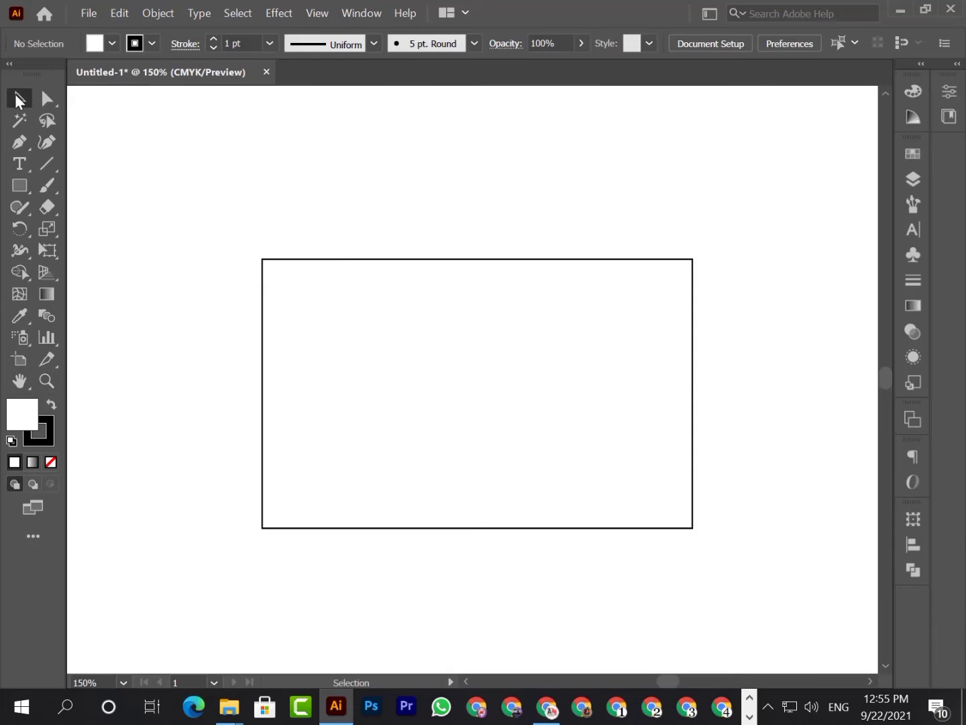
{"action": "left_click", "coordinate": [518, 439]}
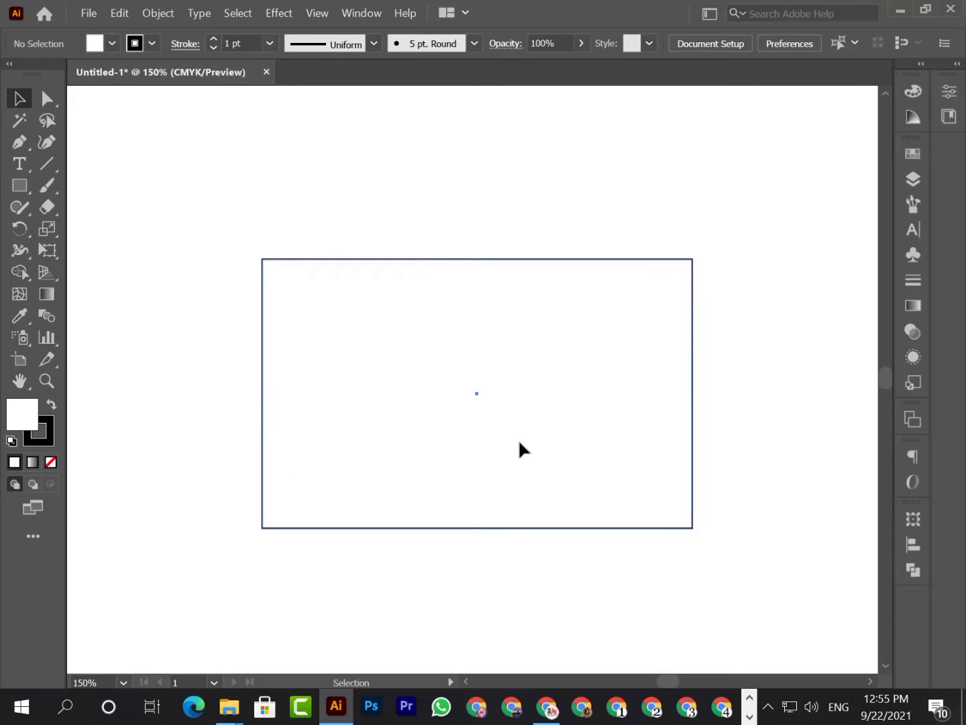
{"action": "left_click", "coordinate": [215, 44]}
{"action": "left_click", "coordinate": [214, 44]}
{"action": "left_click", "coordinate": [215, 45]}
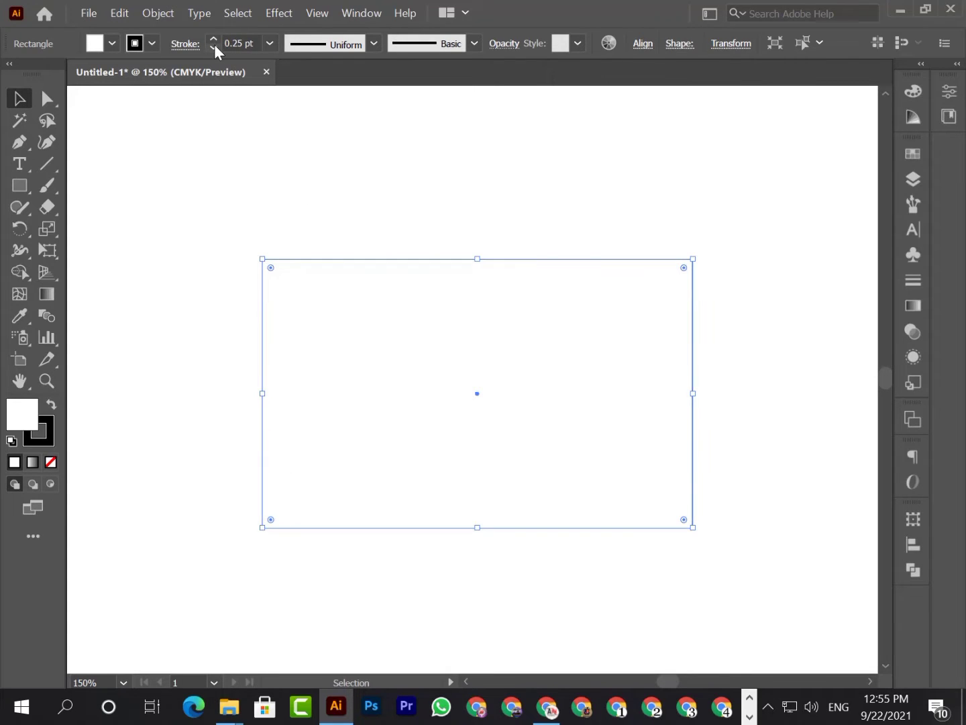
{"action": "left_click", "coordinate": [176, 188]}
Lock the rectangle inside Layer 1 so it cannot be edited.
{"action": "left_click", "coordinate": [537, 402]}
{"action": "left_click", "coordinate": [915, 180]}
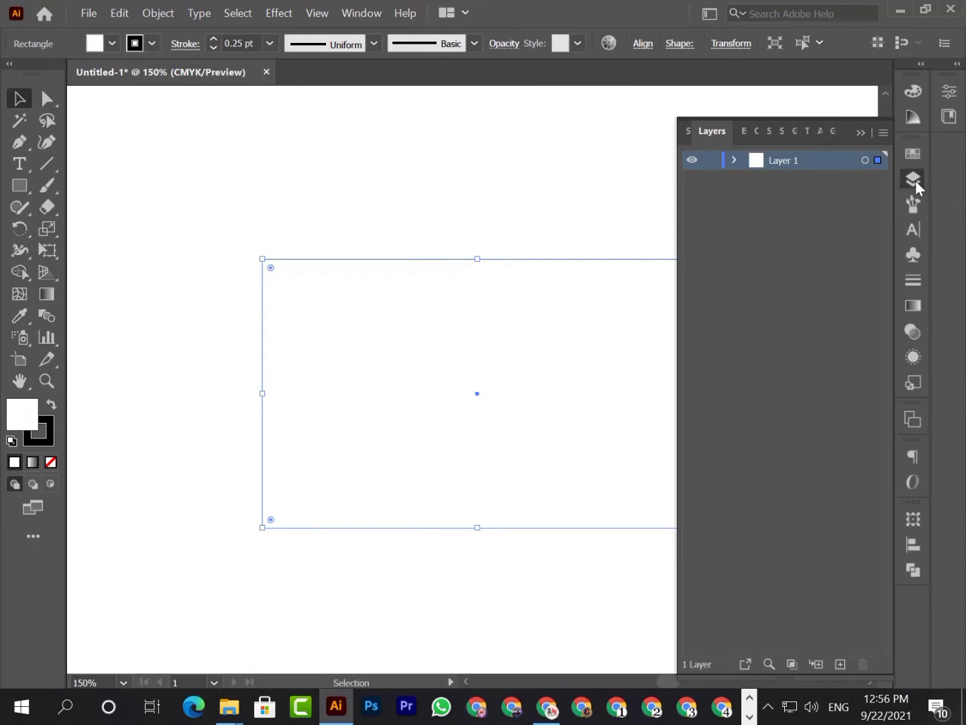
{"action": "left_click", "coordinate": [734, 160]}
{"action": "left_click", "coordinate": [711, 180]}
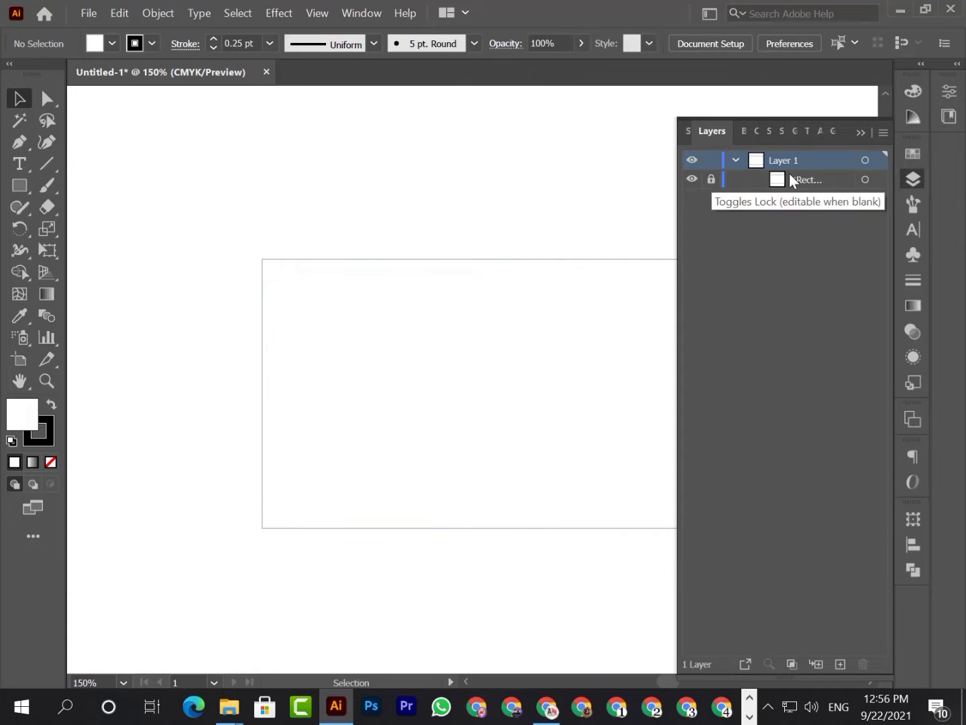
{"action": "left_click", "coordinate": [860, 132]}
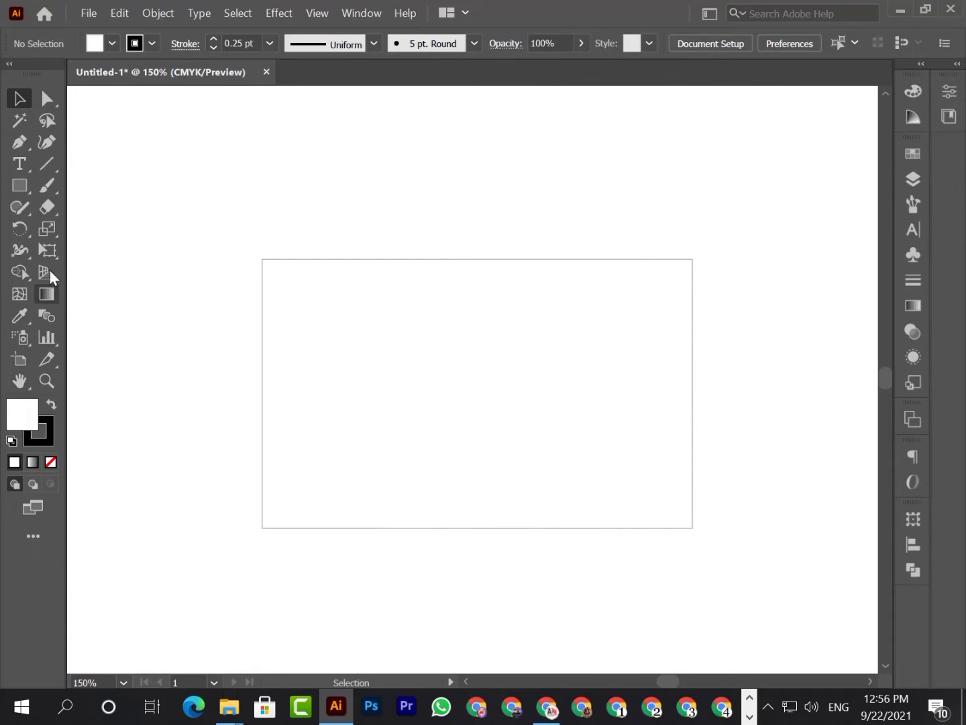
Draw a narrow full-height vertical rectangle along the inside of the large rectangle's right edge.
{"action": "left_click", "coordinate": [20, 189]}
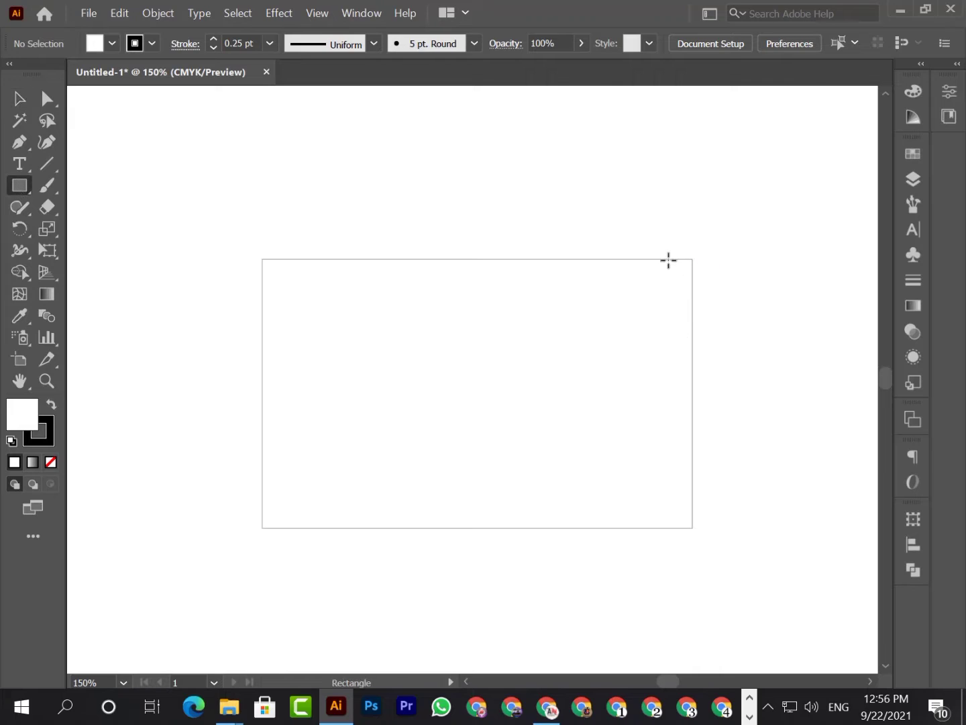
{"action": "left_click_drag", "start_coordinate": [672, 259], "coordinate": [694, 528]}
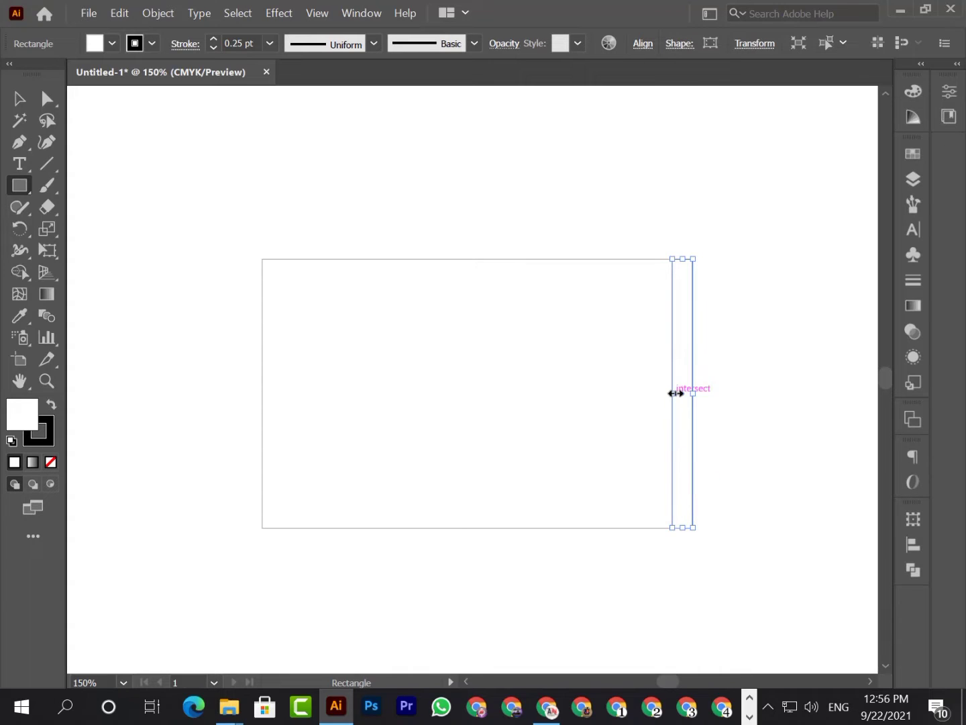
{"action": "left_click", "coordinate": [19, 98]}
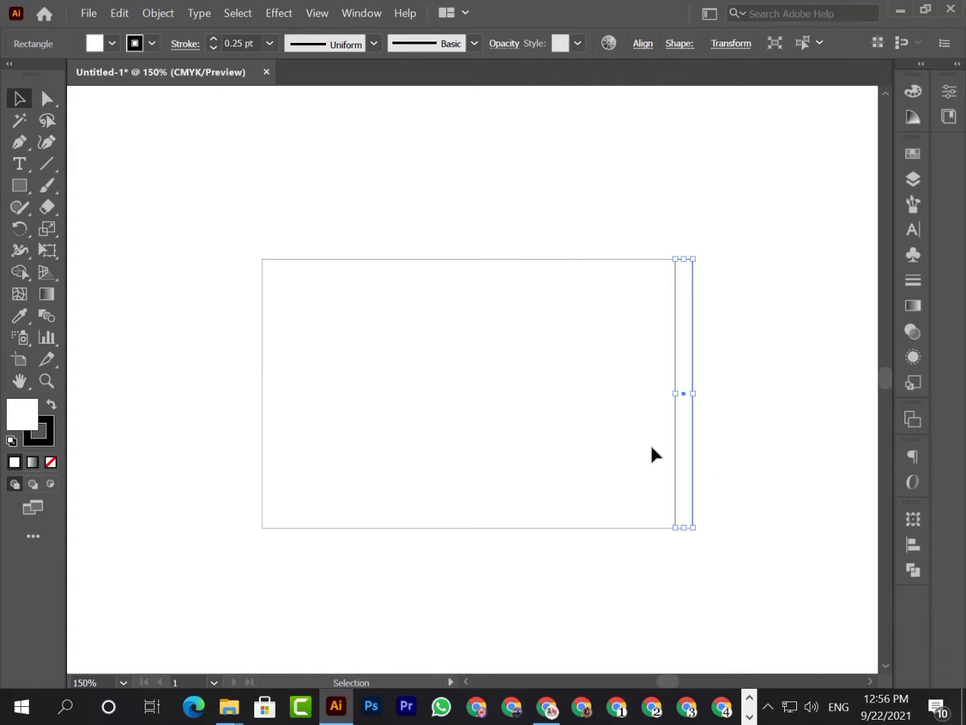
Fill the narrow strip with the near-black colour 131615 and deselect it.
{"action": "double_click", "coordinate": [27, 426]}
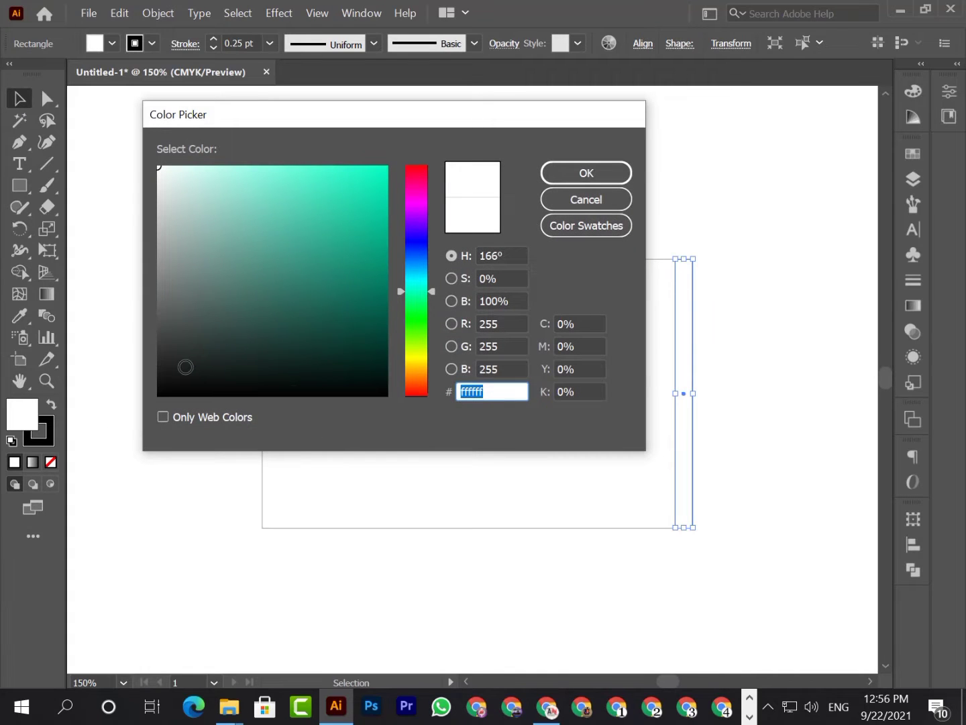
{"action": "left_click", "coordinate": [185, 368]}
{"action": "left_click", "coordinate": [184, 375]}
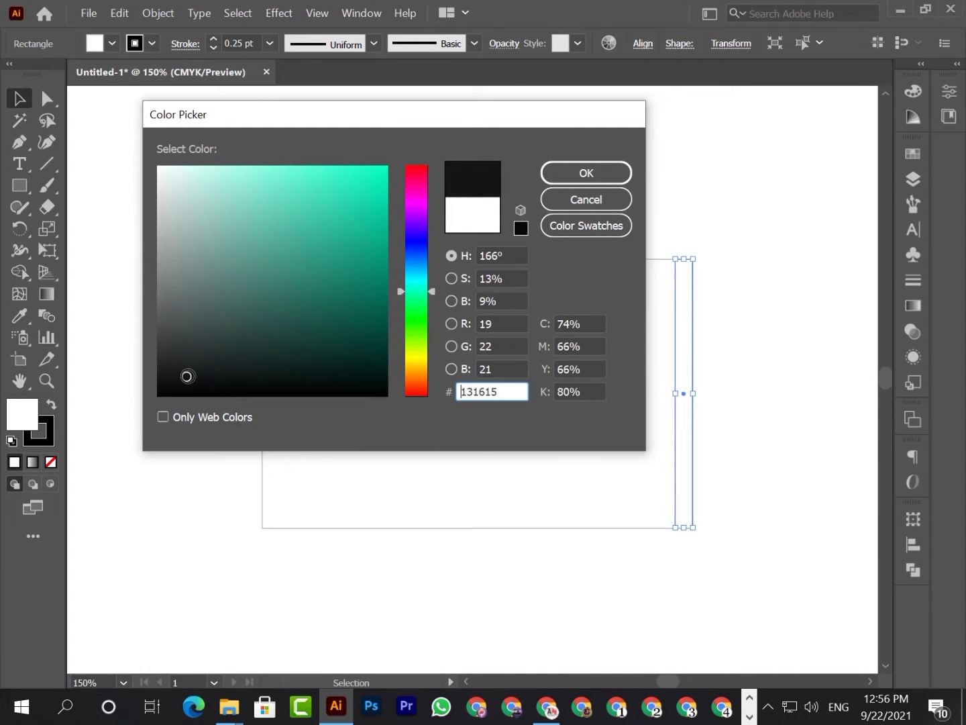
{"action": "left_click", "coordinate": [590, 178]}
{"action": "left_click", "coordinate": [780, 159]}
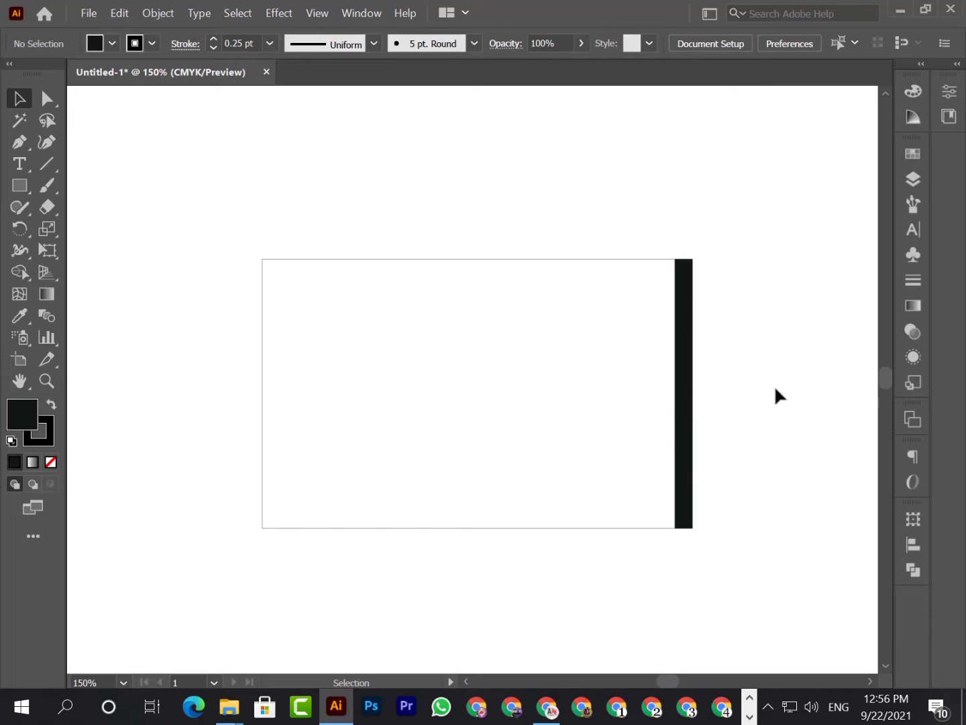
Fill the vertical strip with the dark grey swatch next to black in the greys group and deselect it.
{"action": "left_click", "coordinate": [690, 479]}
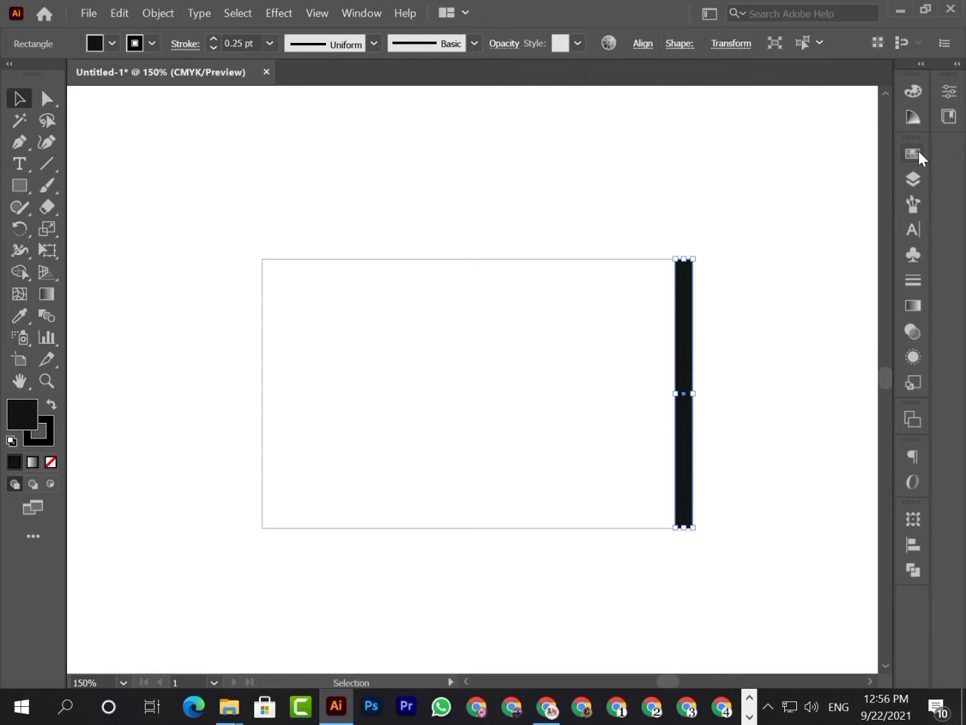
{"action": "left_click", "coordinate": [919, 153]}
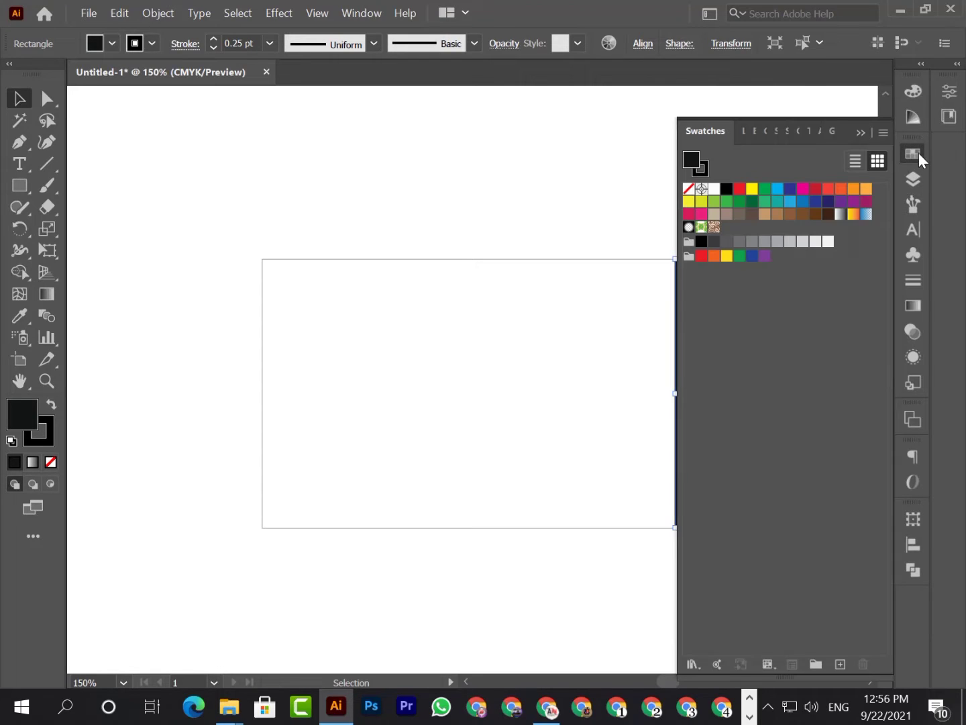
{"action": "left_click", "coordinate": [714, 241]}
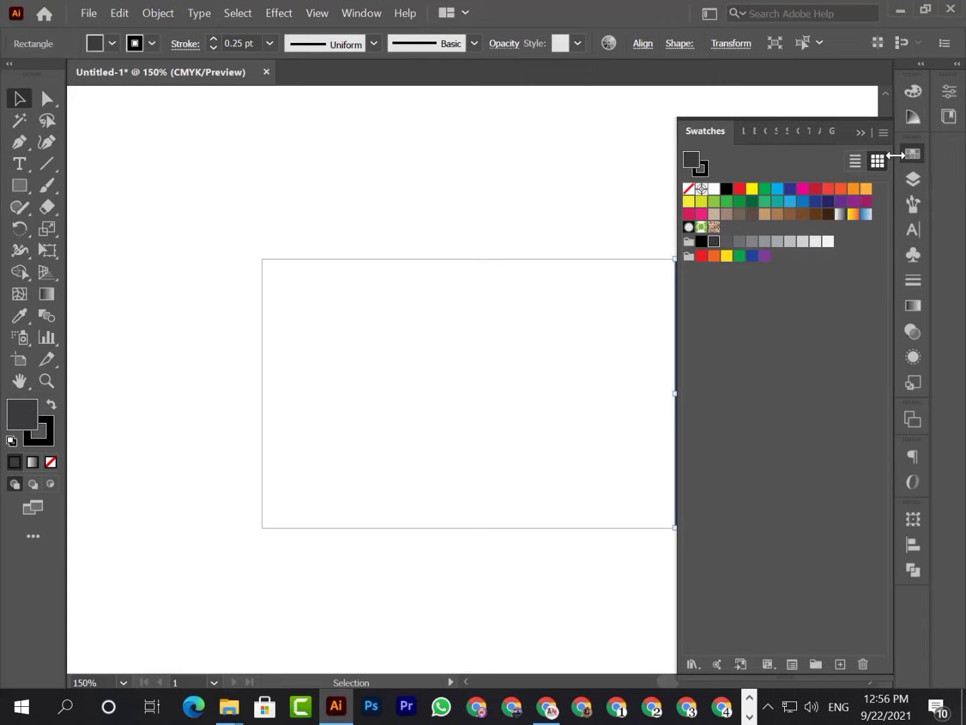
{"action": "left_click", "coordinate": [859, 132]}
{"action": "left_click", "coordinate": [759, 269]}
Start saving the document and browse to the IBS Business Card folder on drive D under ANDesigner official > IBS letterhead.
{"action": "key", "text": "ctrl+s"}
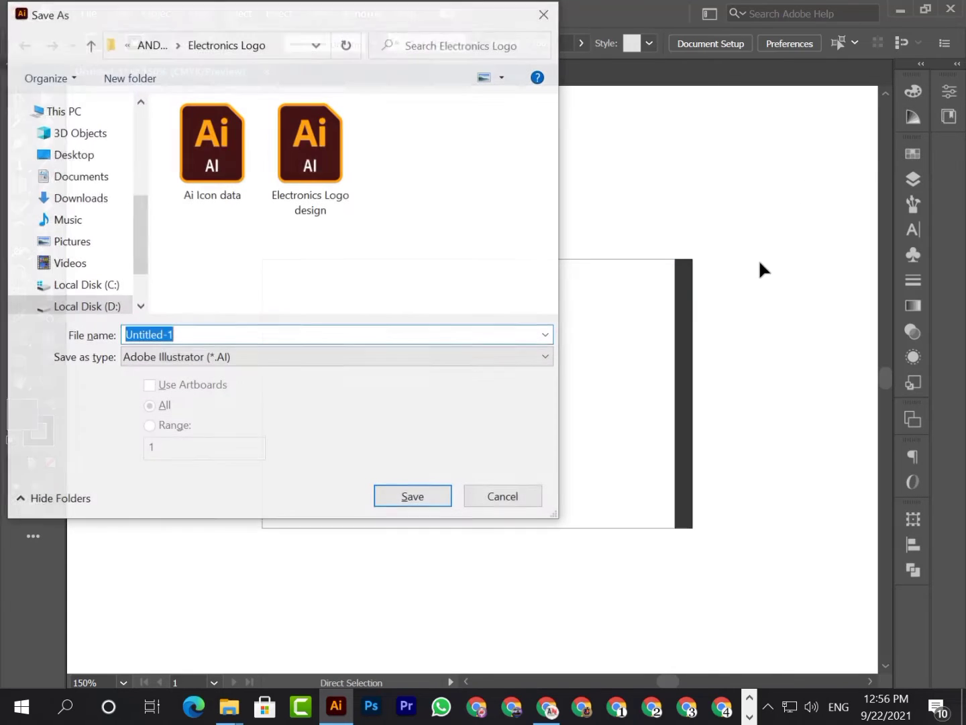
{"action": "left_click", "coordinate": [105, 307]}
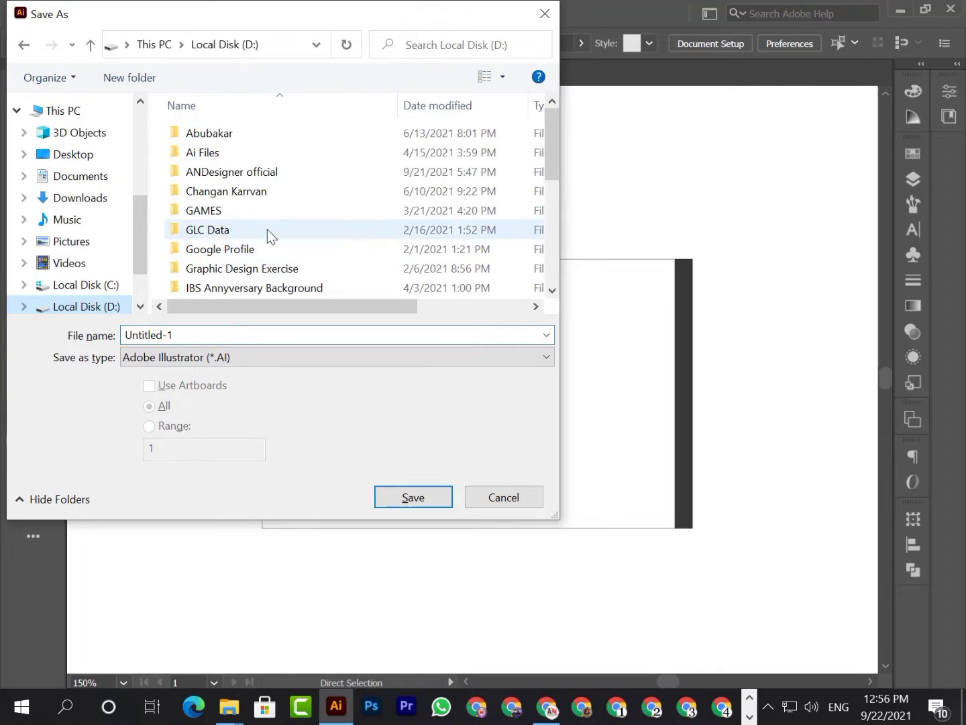
{"action": "double_click", "coordinate": [237, 172]}
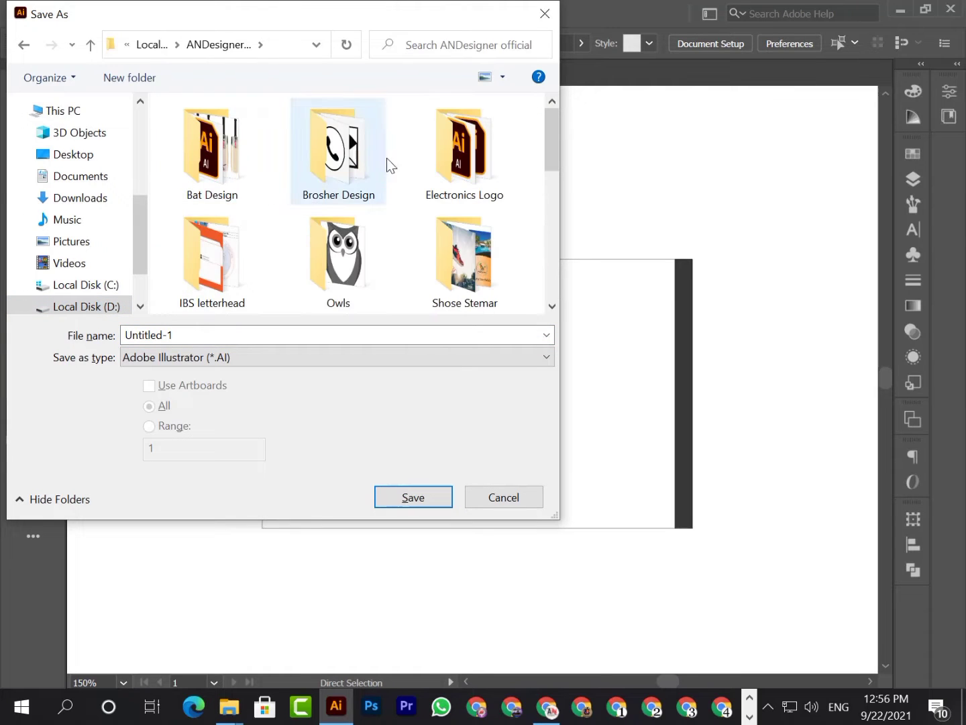
{"action": "double_click", "coordinate": [251, 278]}
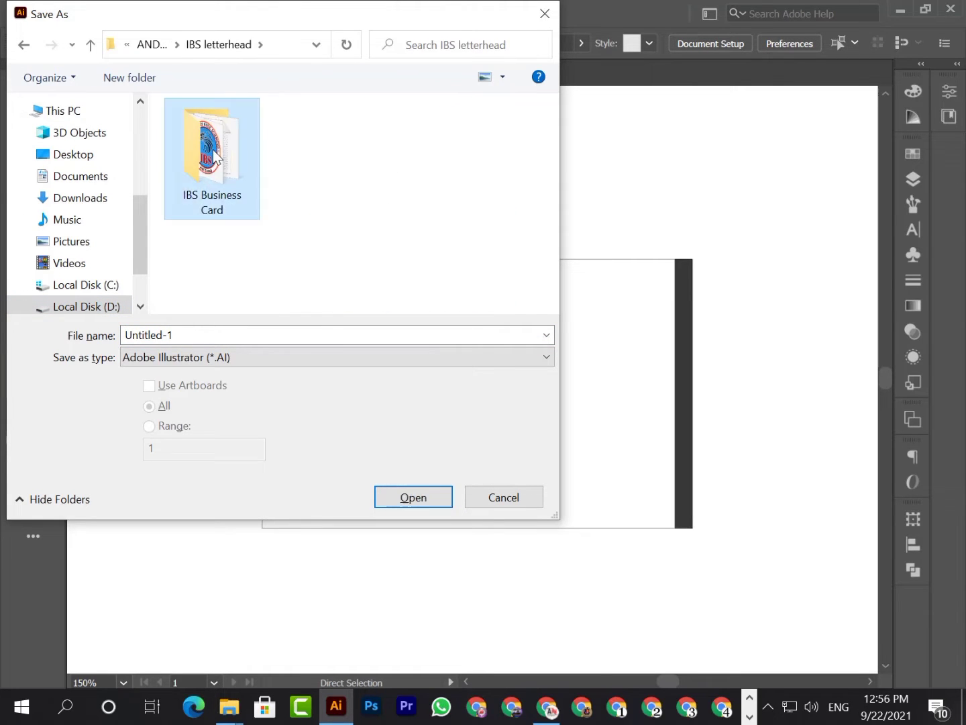
{"action": "double_click", "coordinate": [229, 174]}
Name the file "IBS BUSINESS CARD Ai" and save it as an Adobe Illustrator file with the Illustrator 2020 options.
{"action": "double_click", "coordinate": [192, 335]}
{"action": "type", "text": "I"}
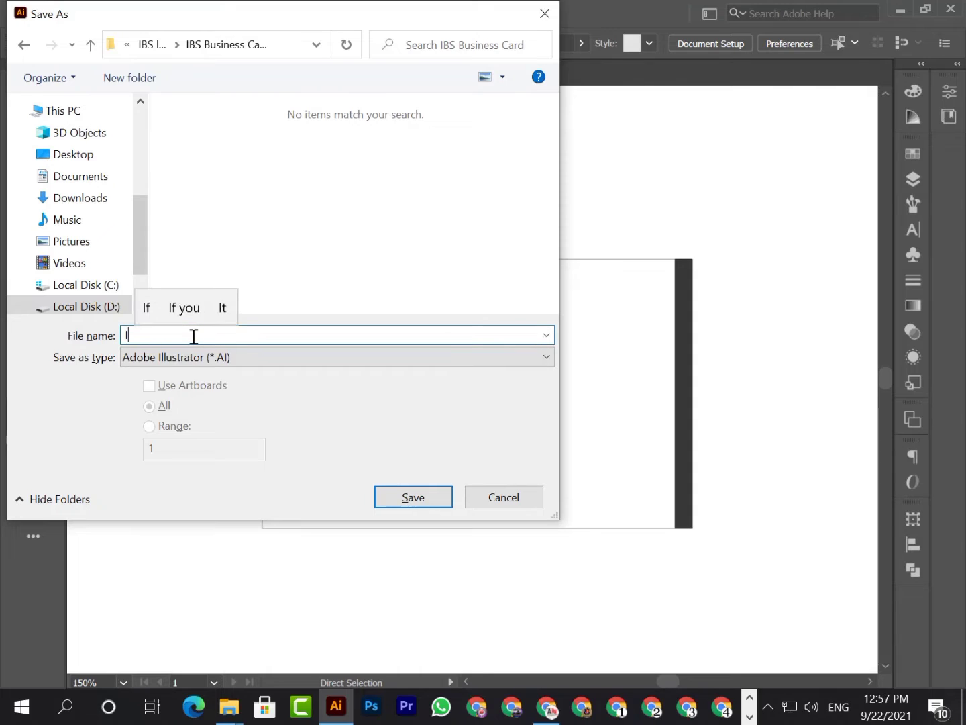
{"action": "type", "text": "BS BU"}
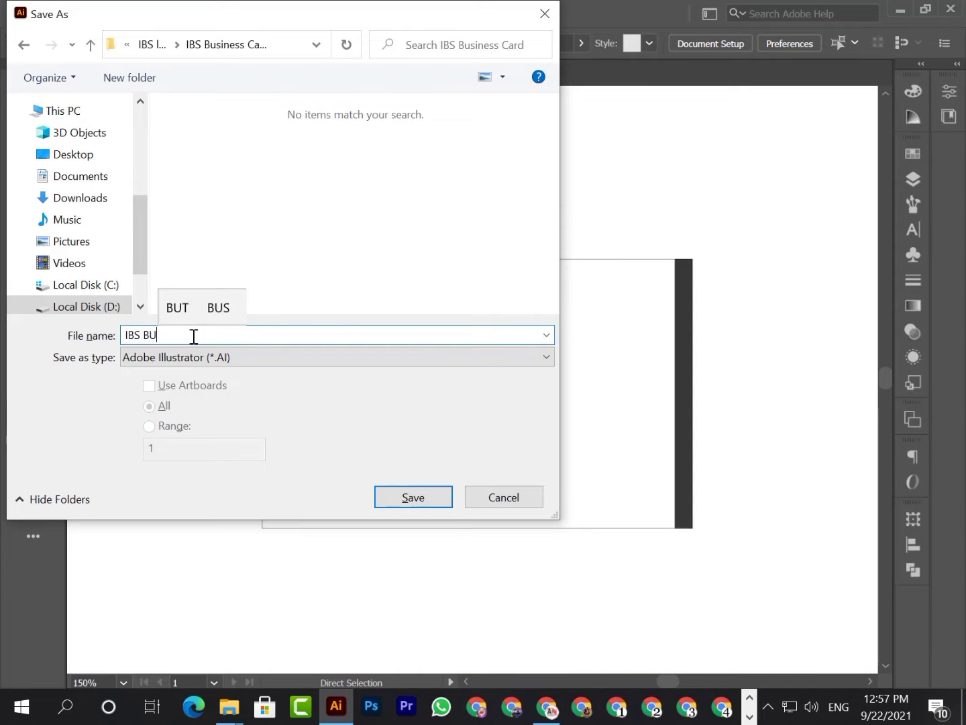
{"action": "type", "text": "SINESS "}
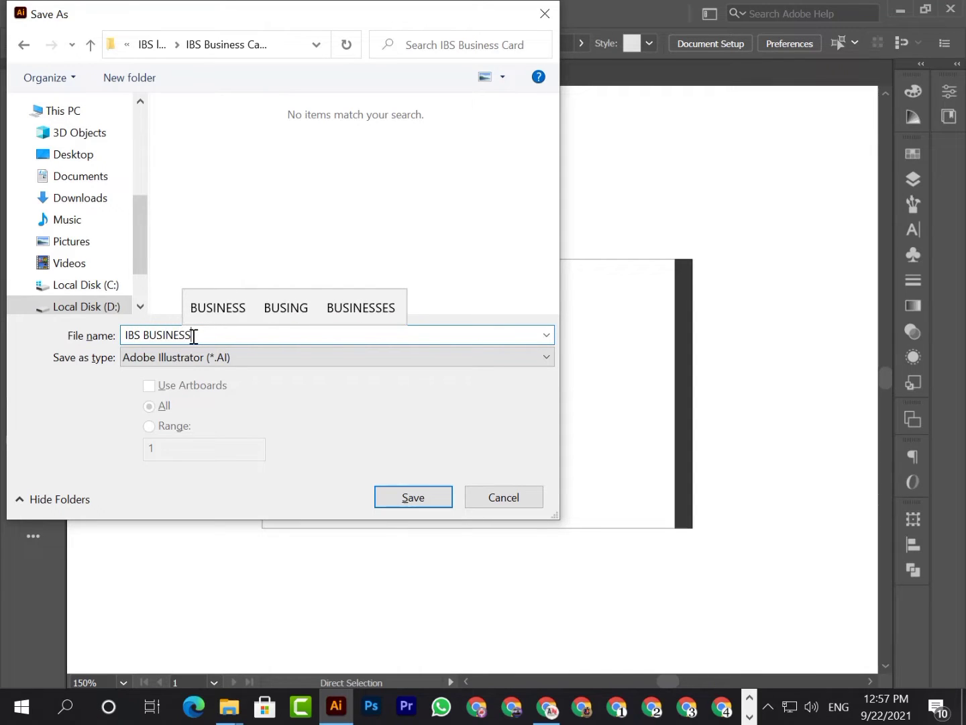
{"action": "type", "text": "CA"}
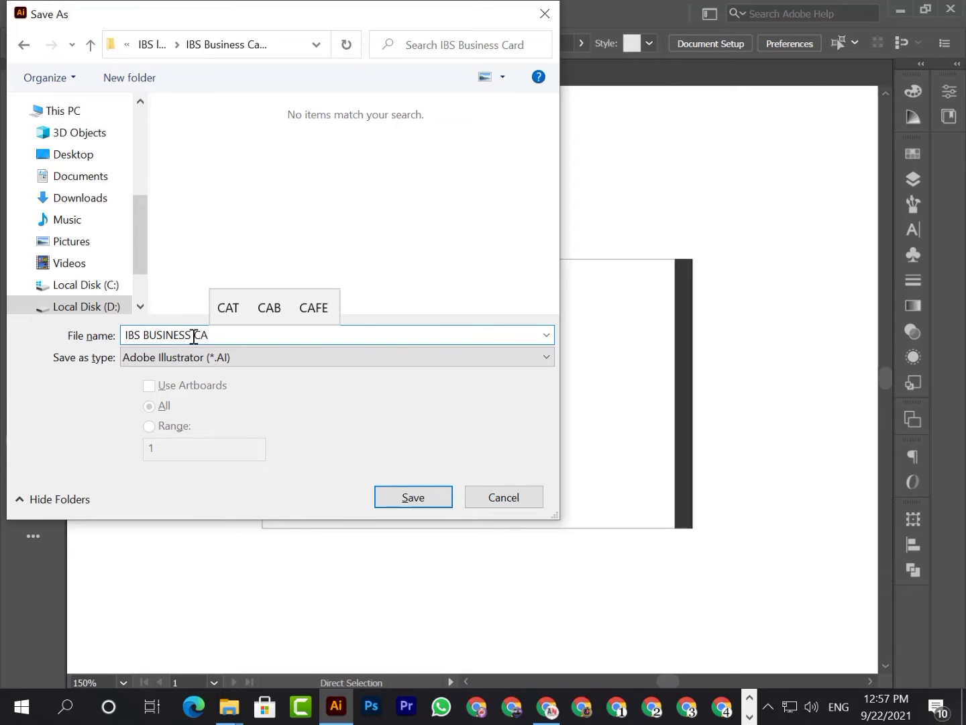
{"action": "type", "text": "RD"}
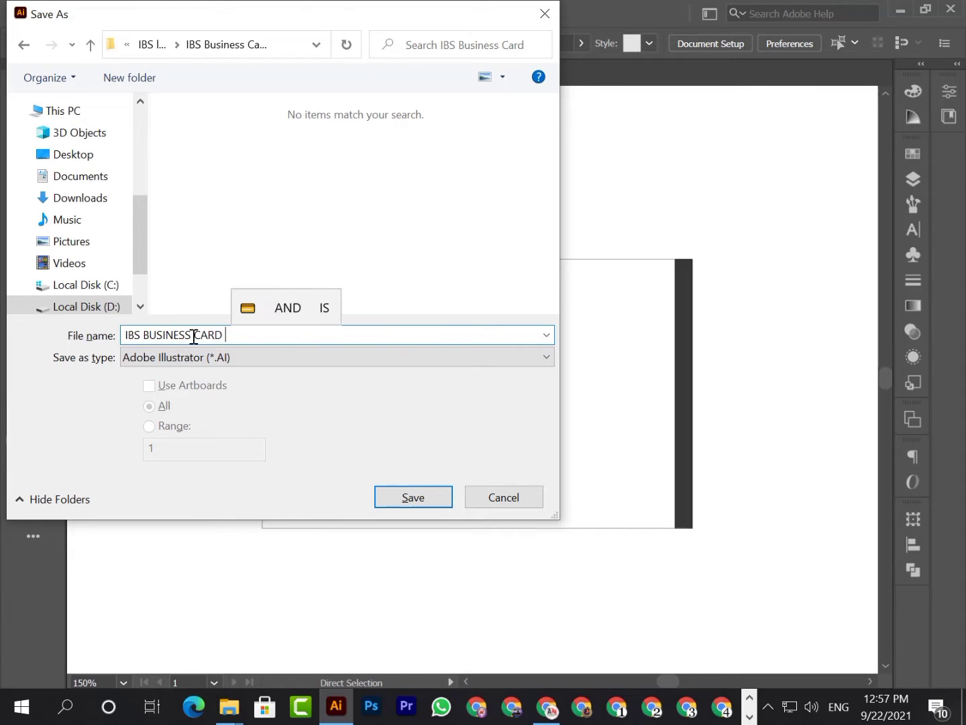
{"action": "type", "text": " Ai"}
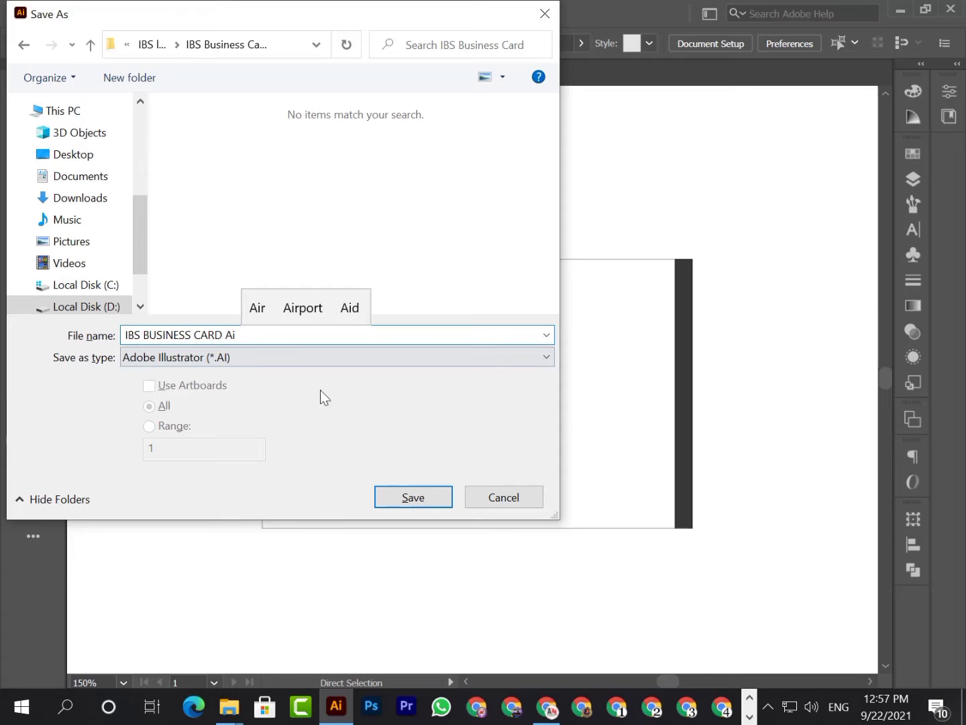
{"action": "left_click", "coordinate": [423, 494]}
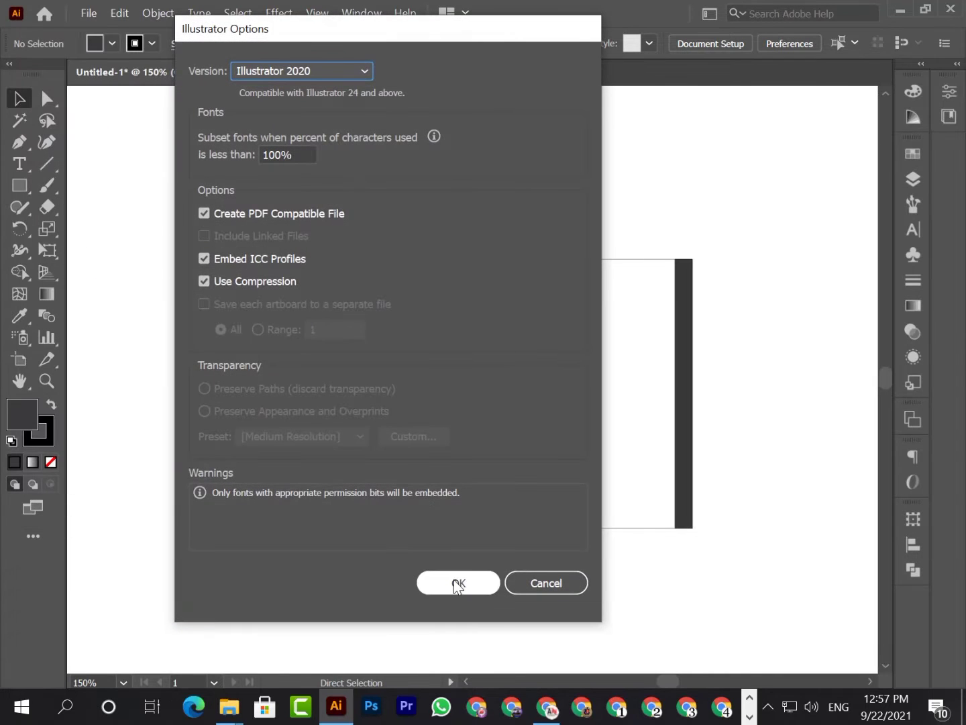
{"action": "left_click", "coordinate": [455, 577]}
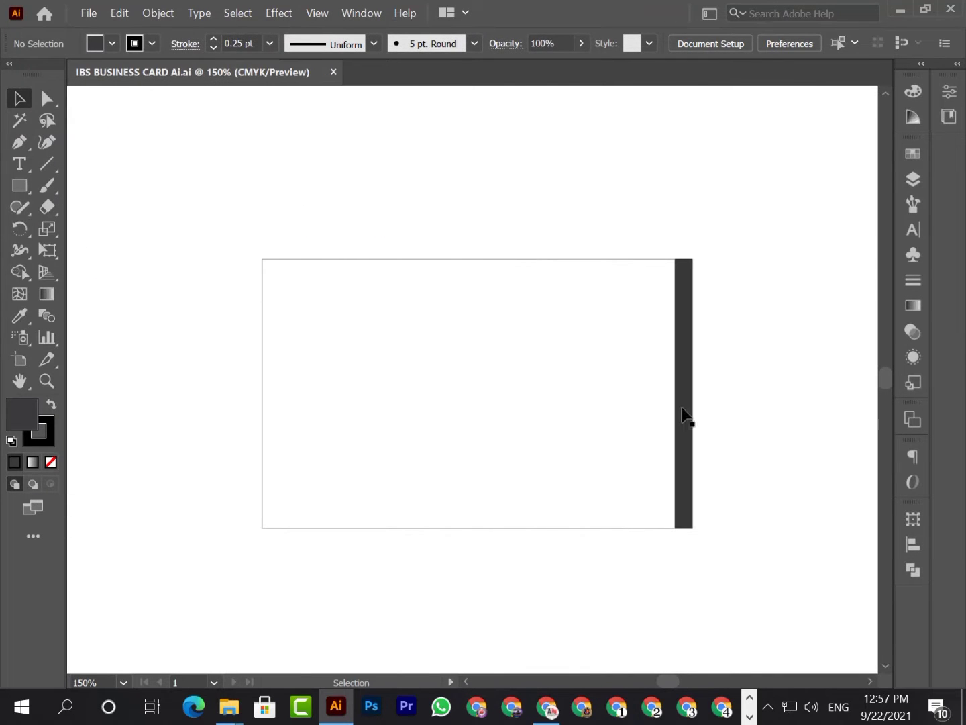
Lock the dark vertical strip's rectangle inside Layer 1.
{"action": "left_click", "coordinate": [676, 411]}
{"action": "left_click", "coordinate": [914, 178]}
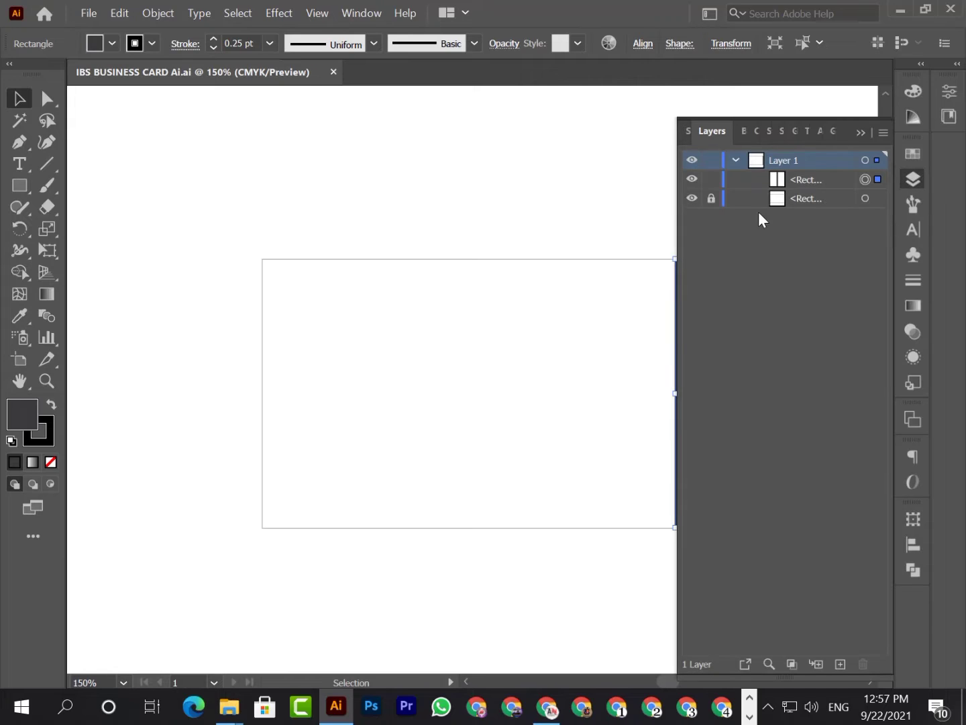
{"action": "left_click", "coordinate": [712, 180]}
{"action": "left_click", "coordinate": [861, 131]}
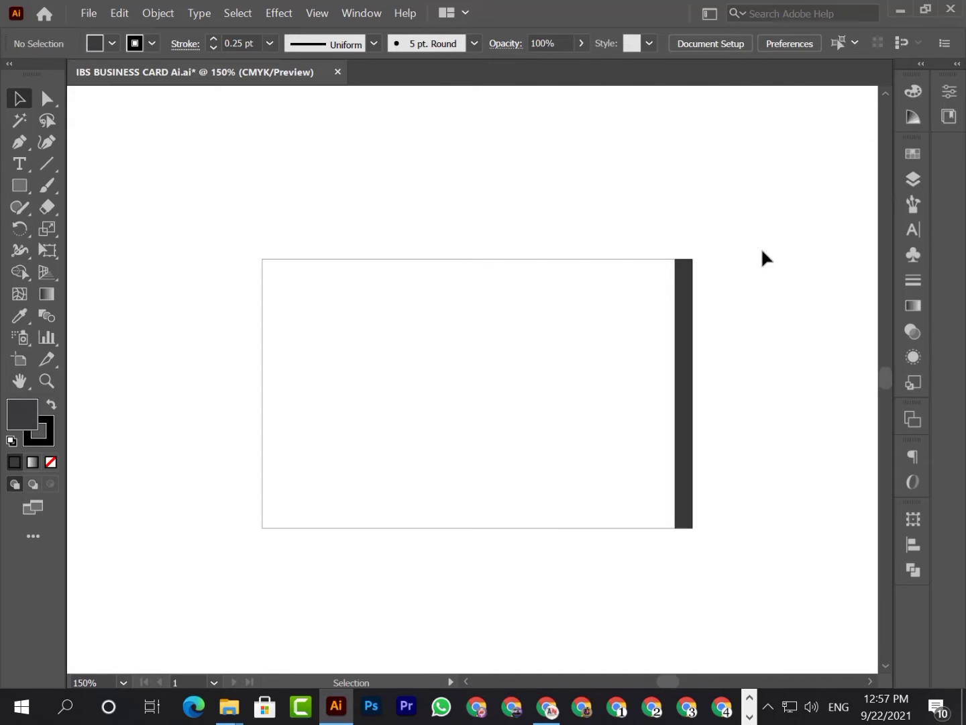
Show the rulers and place four guides, one just inside each edge of the card.
{"action": "key", "text": "ctrl+r"}
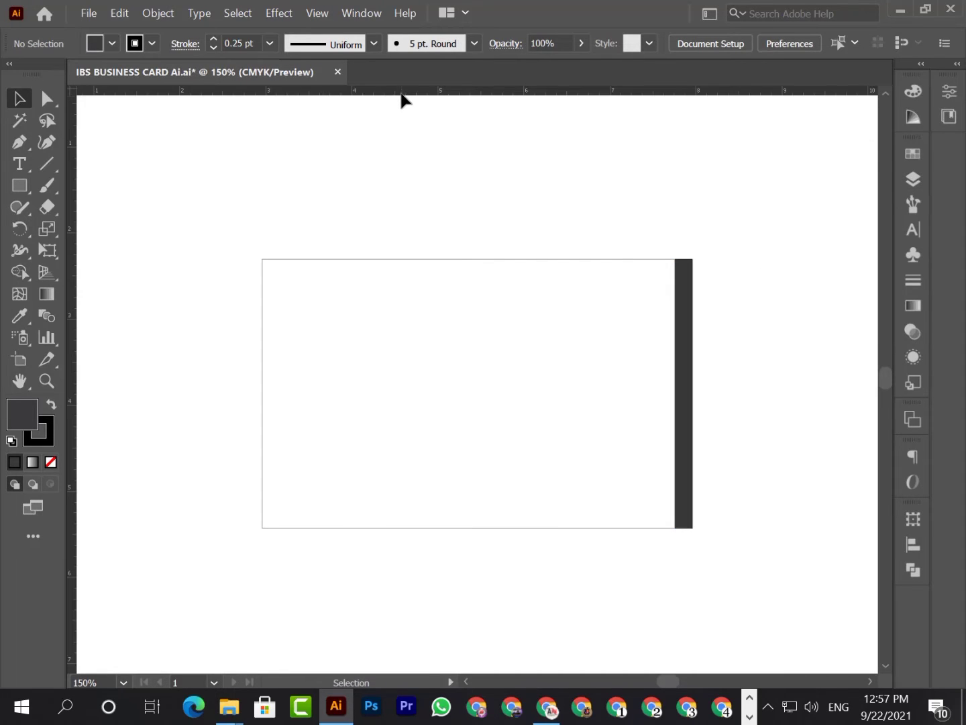
{"action": "left_click_drag", "start_coordinate": [400, 92], "coordinate": [412, 266]}
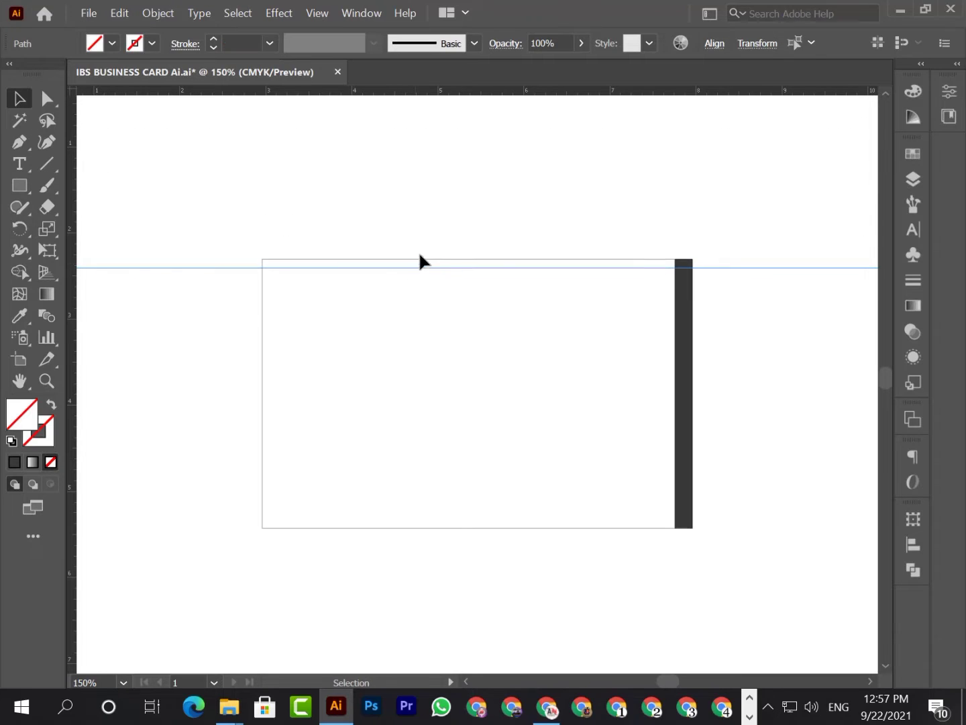
{"action": "left_click_drag", "start_coordinate": [438, 94], "coordinate": [335, 522]}
{"action": "left_click_drag", "start_coordinate": [71, 388], "coordinate": [269, 433]}
{"action": "left_click_drag", "start_coordinate": [72, 390], "coordinate": [689, 456]}
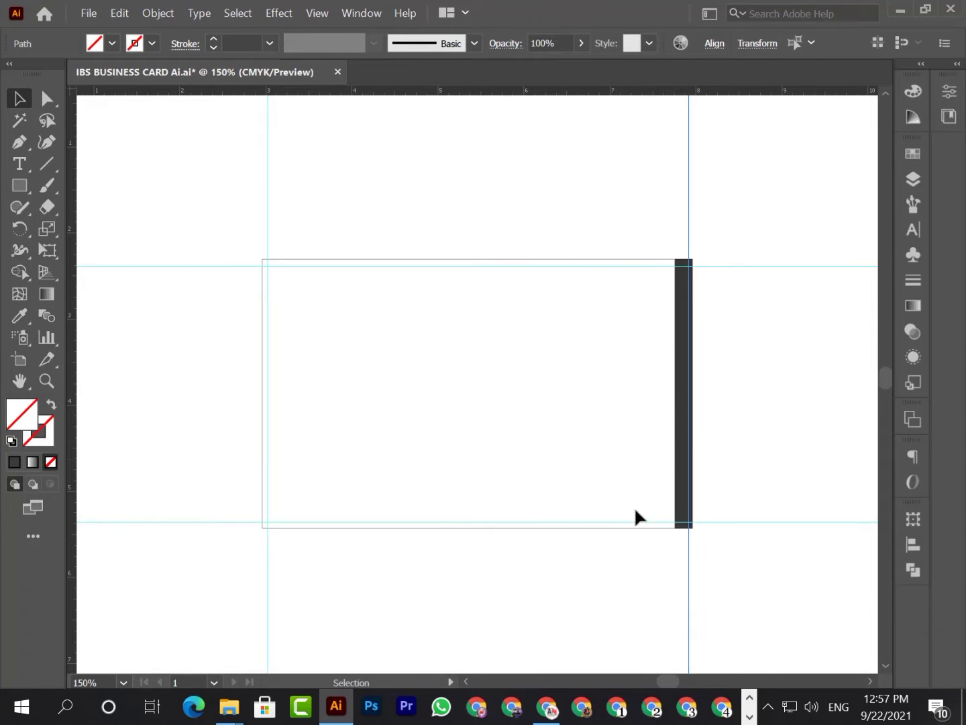
Move the card's left vertical guide outward so it sits outside the card's left edge, and deselect it.
{"action": "left_click", "coordinate": [235, 443]}
{"action": "left_click_drag", "start_coordinate": [269, 433], "coordinate": [232, 426]}
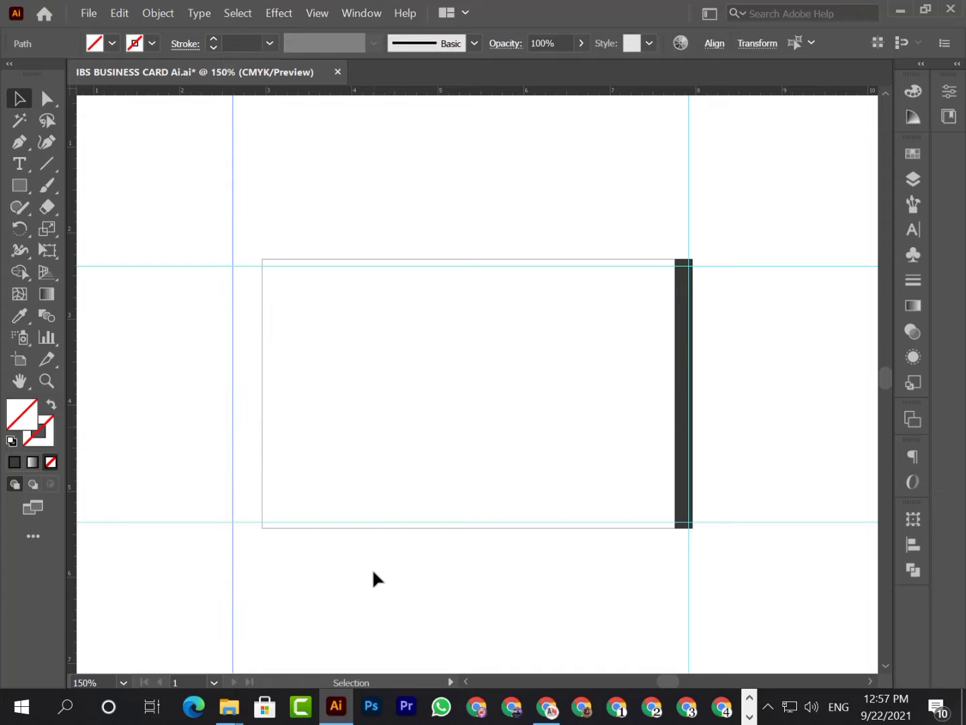
{"action": "left_click", "coordinate": [372, 568]}
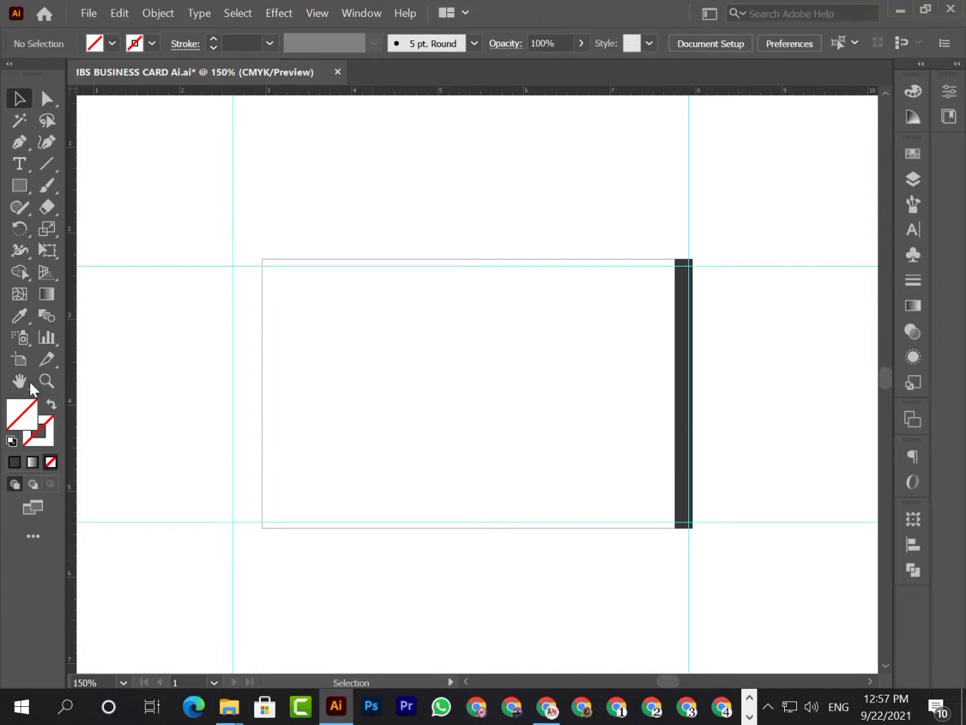
Draw a rectangle across the full width of the dark strip, covering its middle section.
{"action": "left_click", "coordinate": [19, 184]}
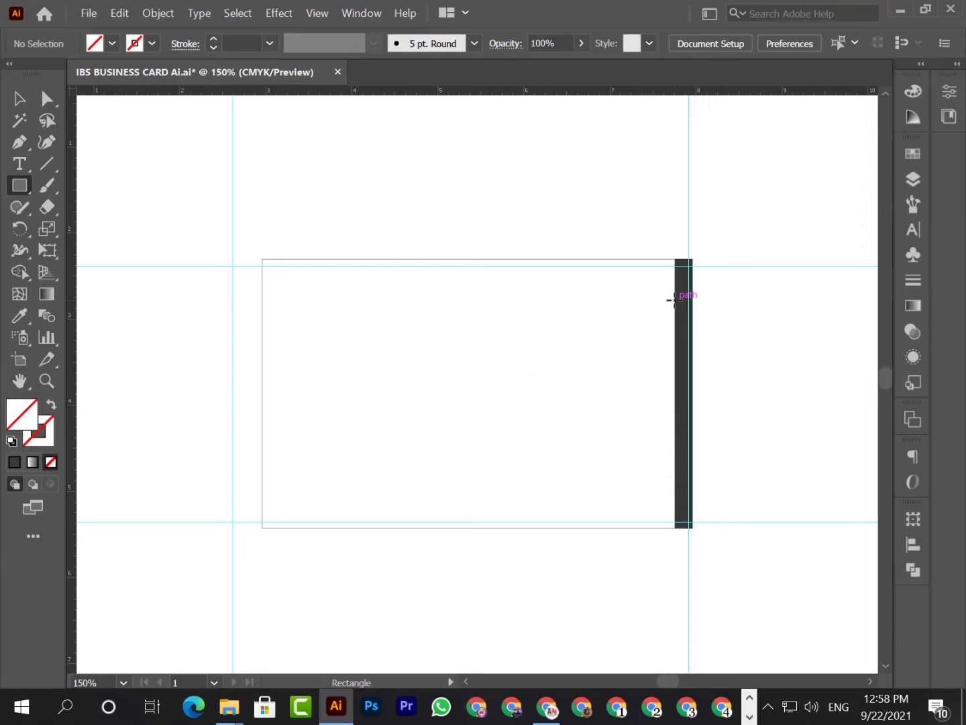
{"action": "left_click_drag", "start_coordinate": [675, 305], "coordinate": [692, 468]}
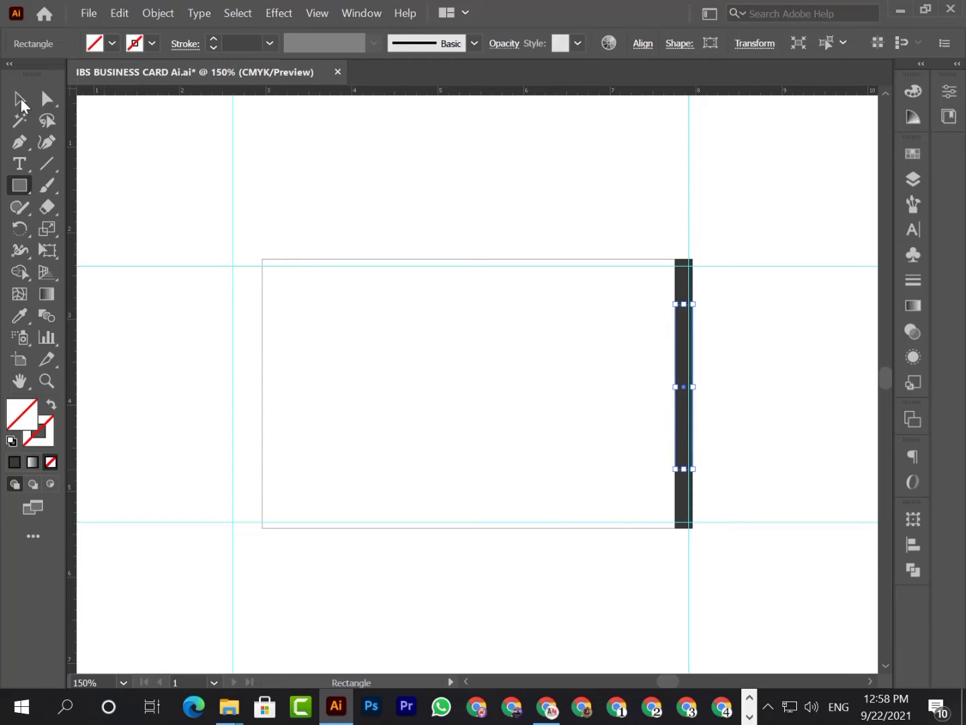
{"action": "left_click", "coordinate": [20, 100]}
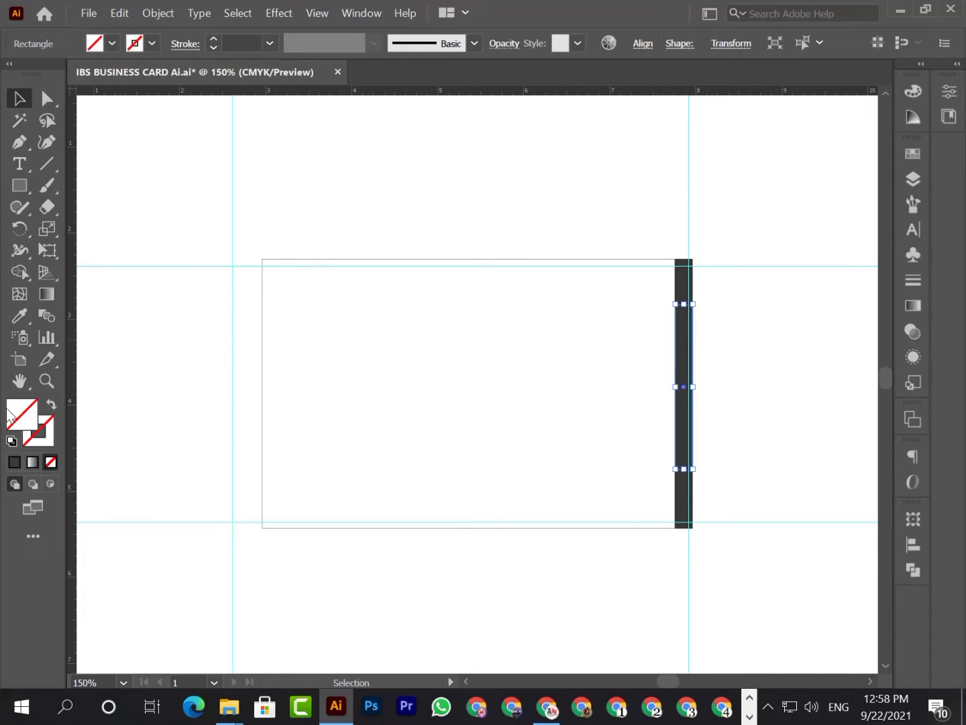
Fill the new middle rectangle on the strip with the red colour ff0303 and deselect it.
{"action": "double_click", "coordinate": [28, 425]}
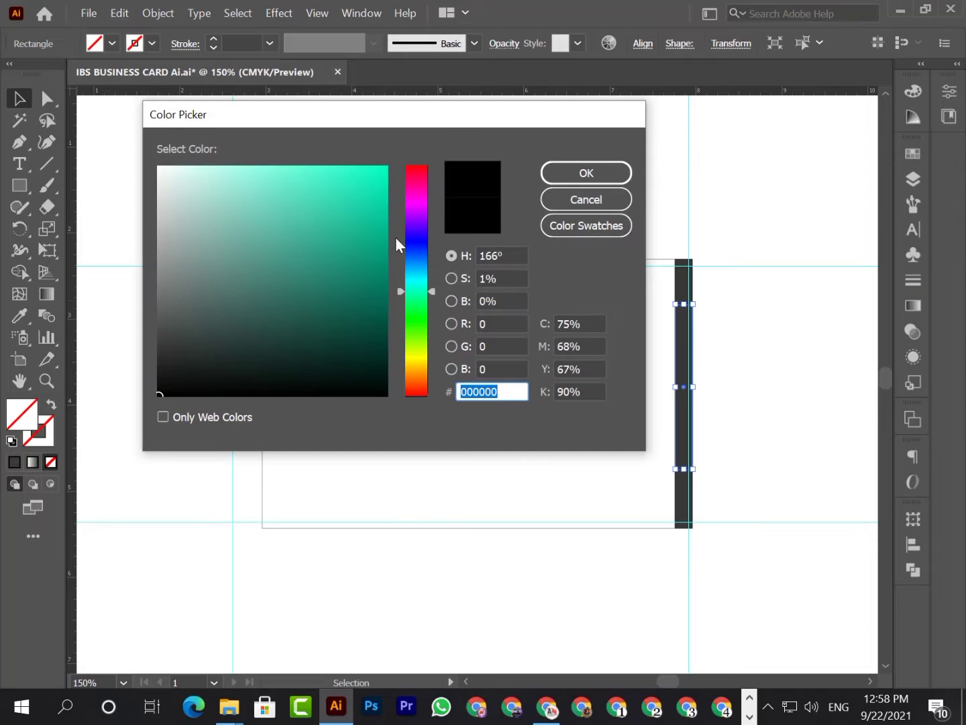
{"action": "mouse_move", "coordinate": [409, 225]}
{"action": "left_mouse_down"}
{"action": "mouse_move", "coordinate": [419, 159]}
{"action": "mouse_move", "coordinate": [385, 161]}
{"action": "left_mouse_up"}
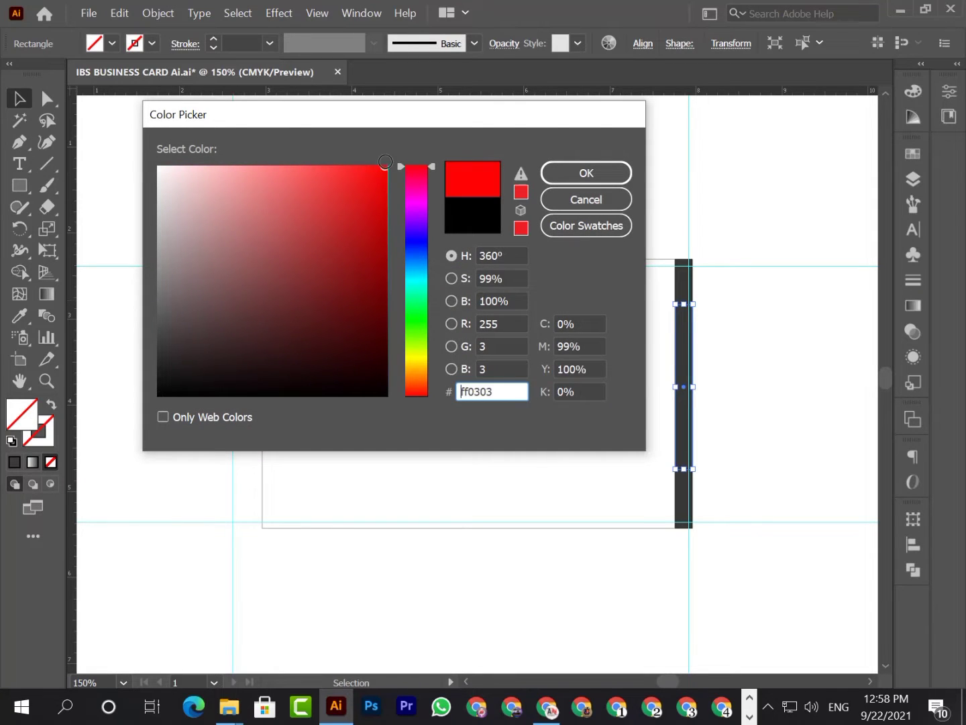
{"action": "left_click", "coordinate": [589, 174]}
{"action": "left_click", "coordinate": [636, 134]}
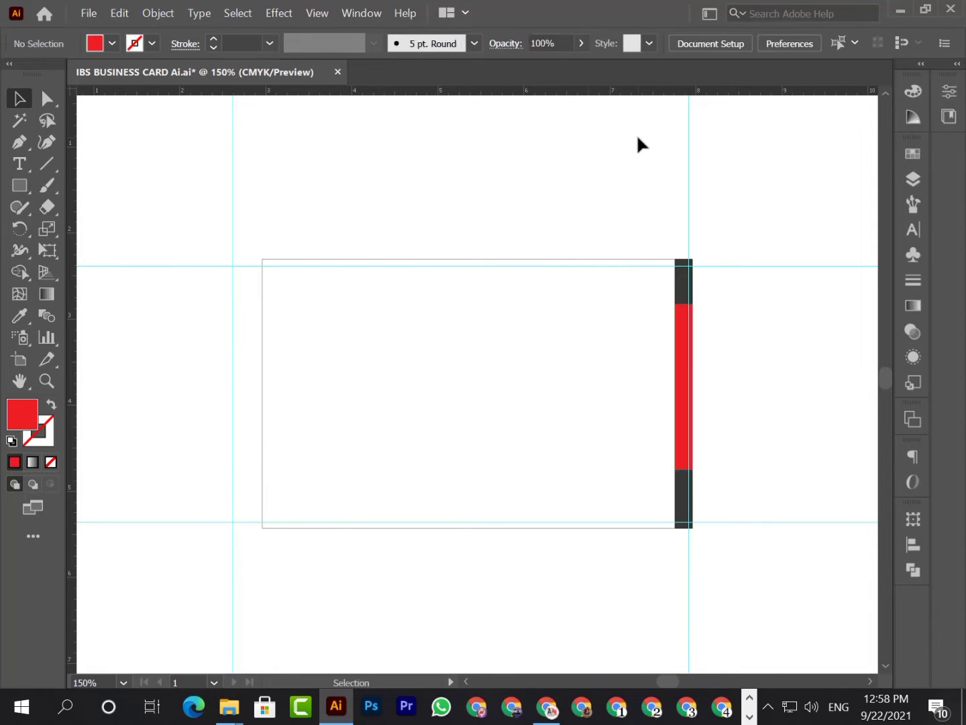
Place horizontal guides near the red block's upper and lower ends and shift the block slightly down to meet the upper guide.
{"action": "left_click_drag", "start_coordinate": [685, 373], "coordinate": [686, 371]}
{"action": "left_click", "coordinate": [673, 182]}
{"action": "left_click_drag", "start_coordinate": [436, 94], "coordinate": [451, 308]}
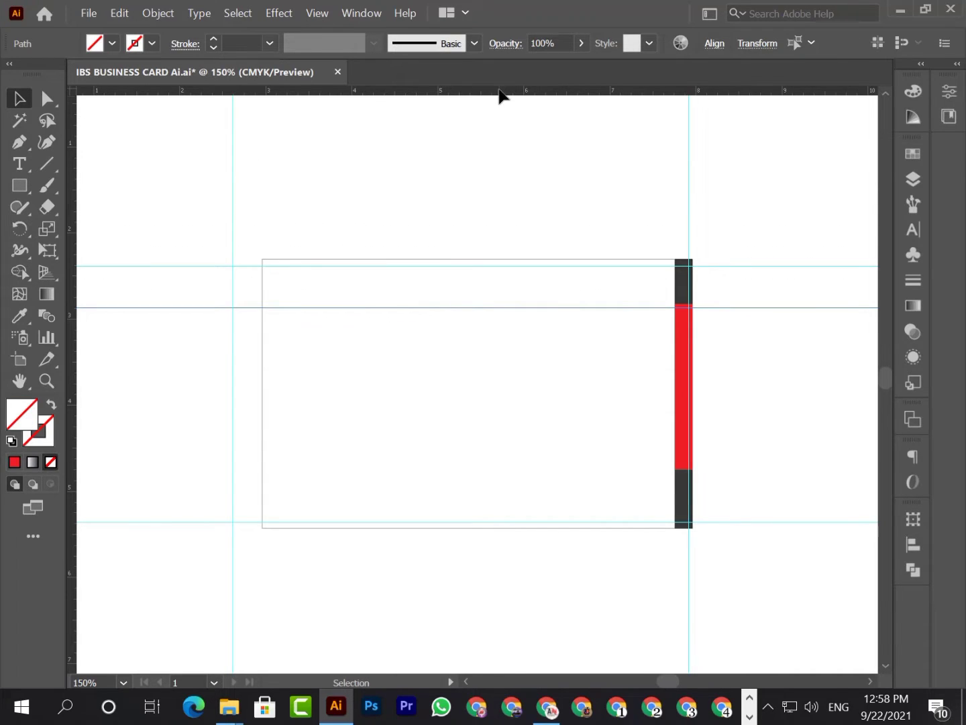
{"action": "left_click_drag", "start_coordinate": [498, 90], "coordinate": [526, 469]}
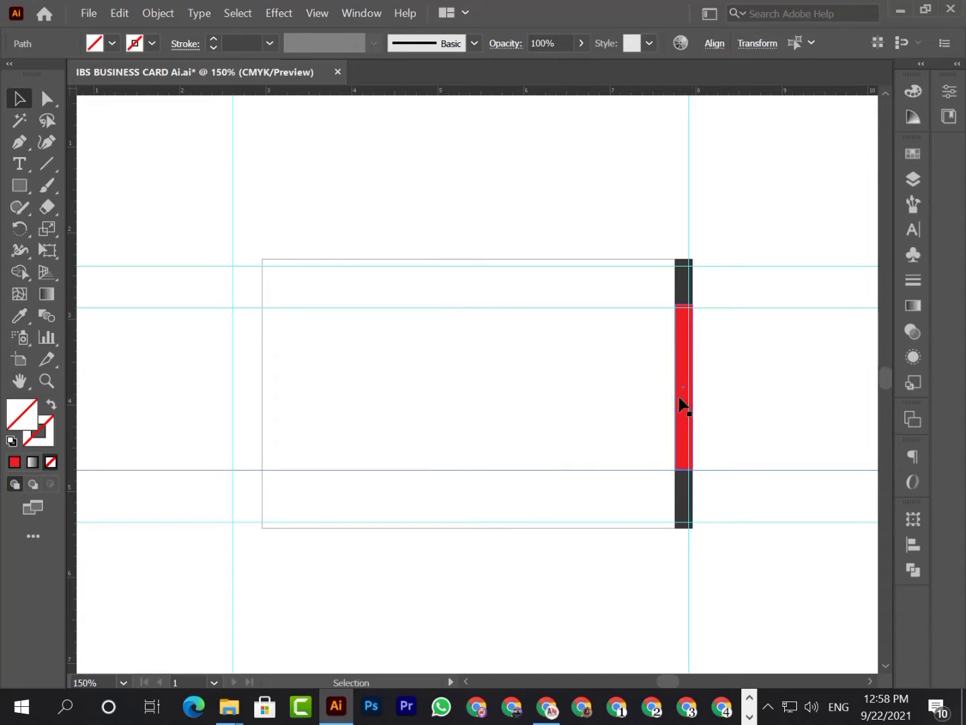
{"action": "left_click_drag", "start_coordinate": [679, 397], "coordinate": [679, 402]}
Delete the two horizontal guides near the red block's ends.
{"action": "left_click", "coordinate": [758, 292]}
{"action": "left_click_drag", "start_coordinate": [759, 291], "coordinate": [776, 495]}
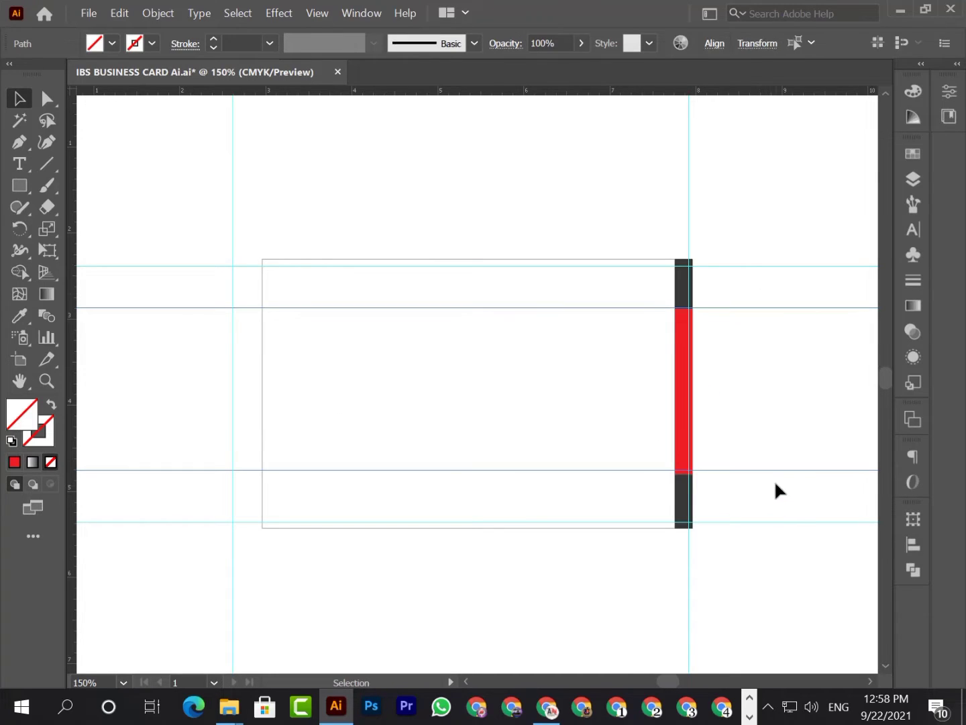
{"action": "key", "text": "Delete"}
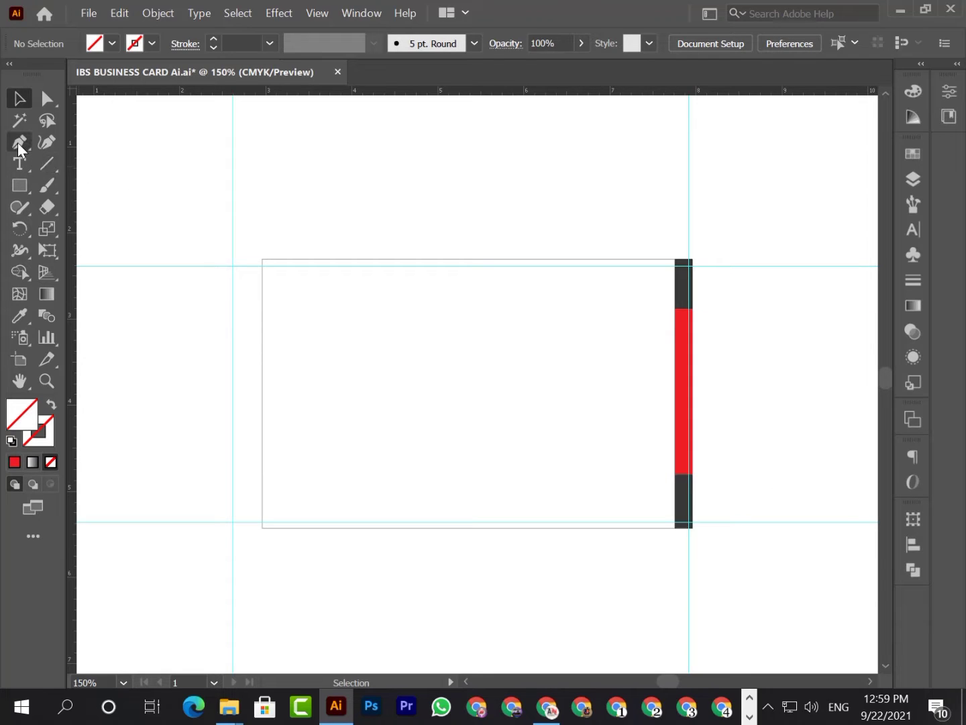
Draw a rectangle covering the dark strip's section above the red block and fill it with lime green at hue 86°.
{"action": "left_click", "coordinate": [15, 186]}
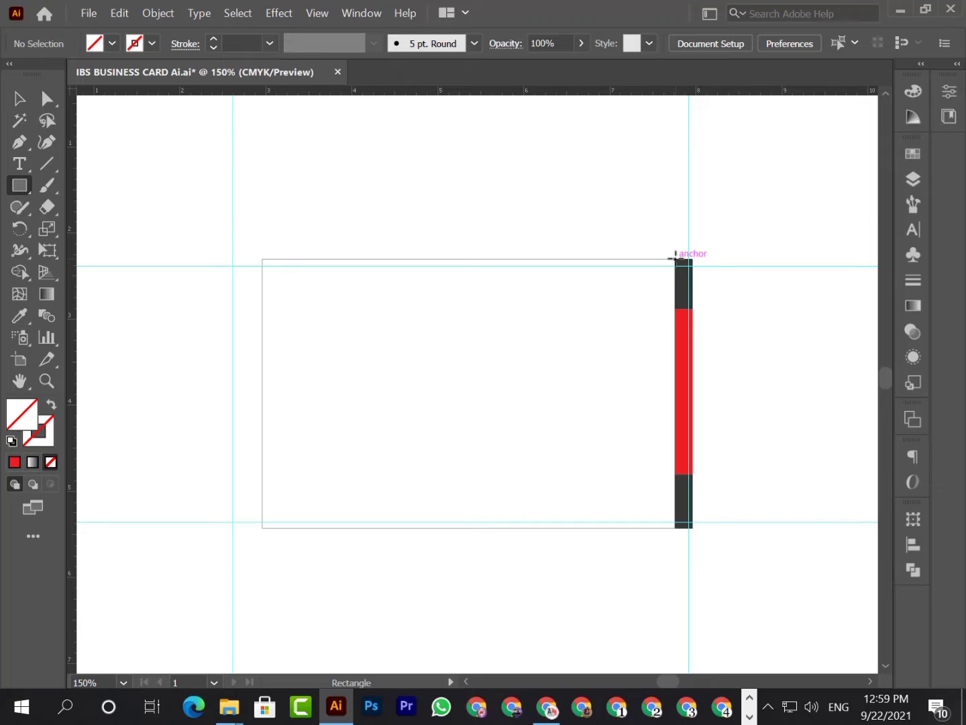
{"action": "left_click_drag", "start_coordinate": [675, 257], "coordinate": [693, 309]}
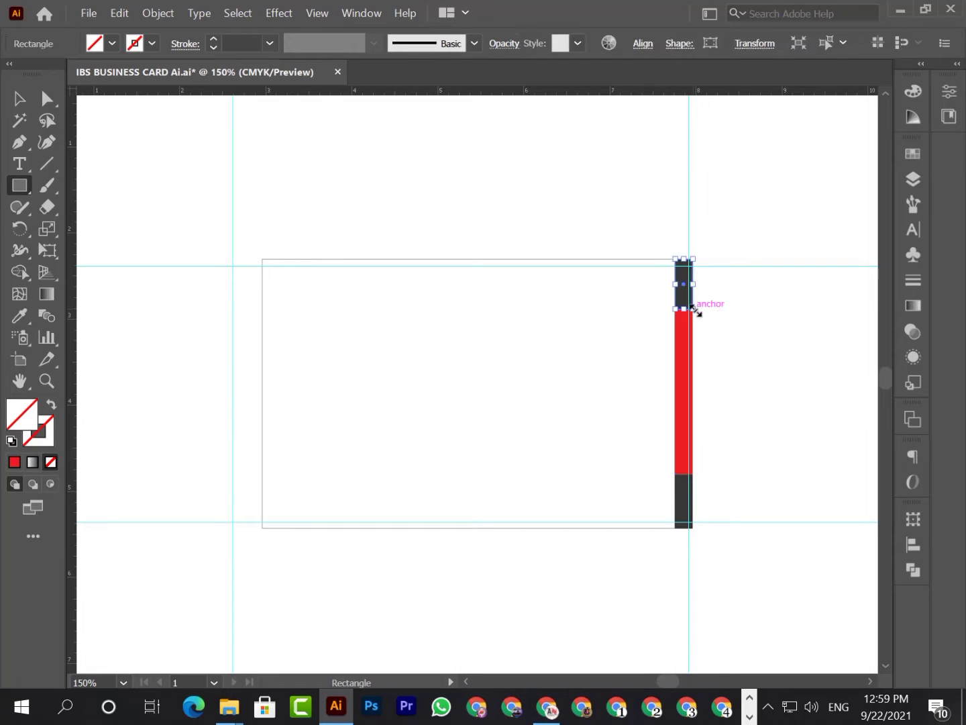
{"action": "left_click", "coordinate": [15, 462]}
{"action": "double_click", "coordinate": [21, 413]}
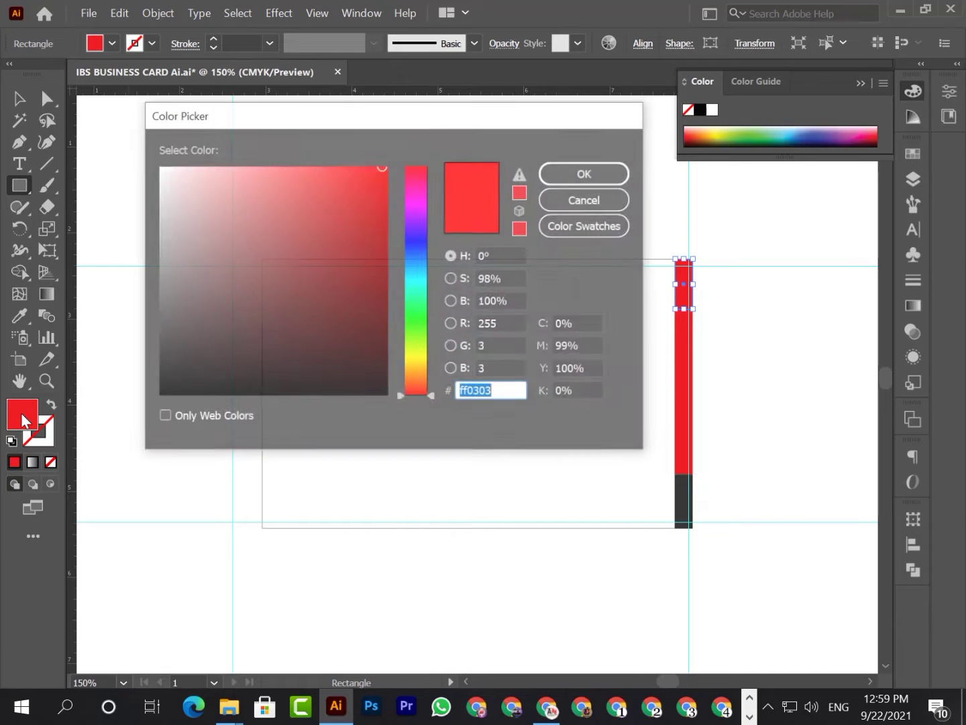
{"action": "left_click_drag", "start_coordinate": [420, 232], "coordinate": [416, 338]}
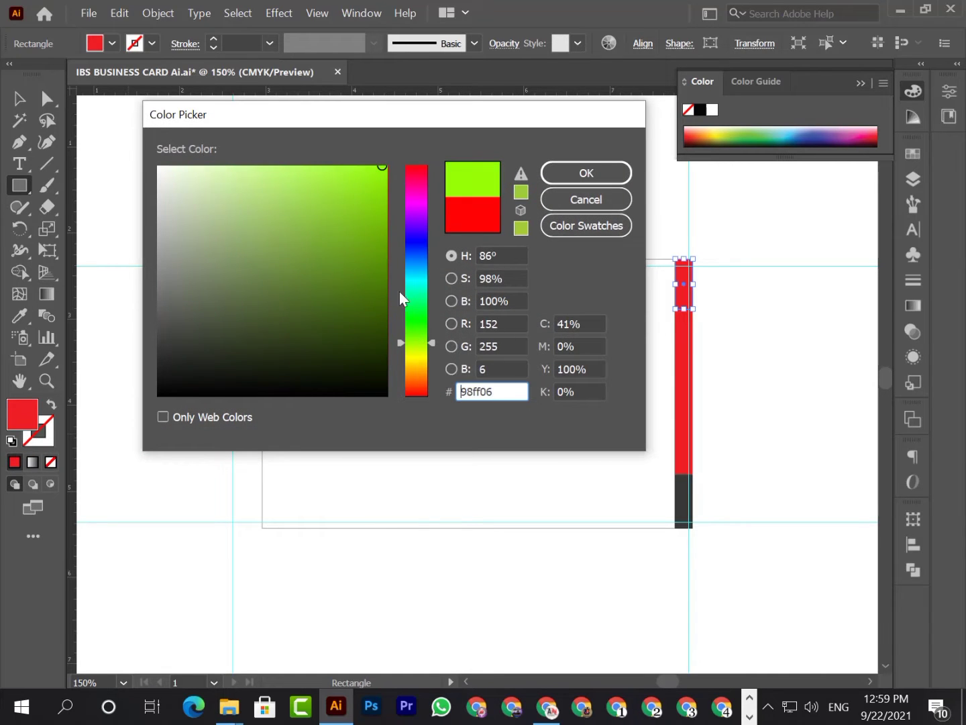
{"action": "left_click", "coordinate": [365, 192]}
{"action": "left_click", "coordinate": [584, 175]}
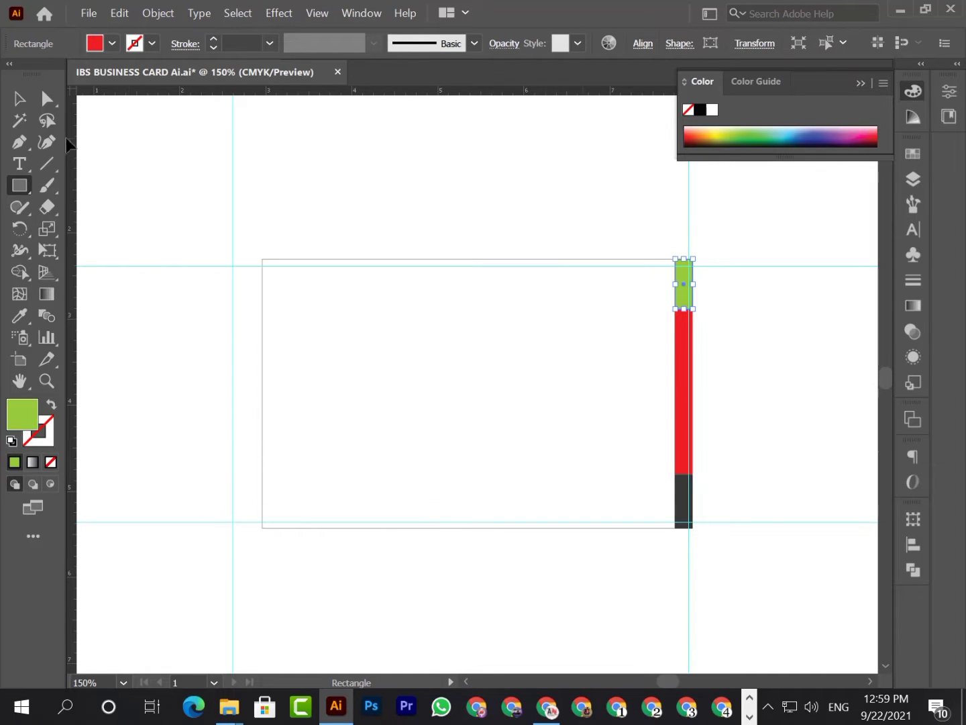
{"action": "left_click", "coordinate": [20, 98]}
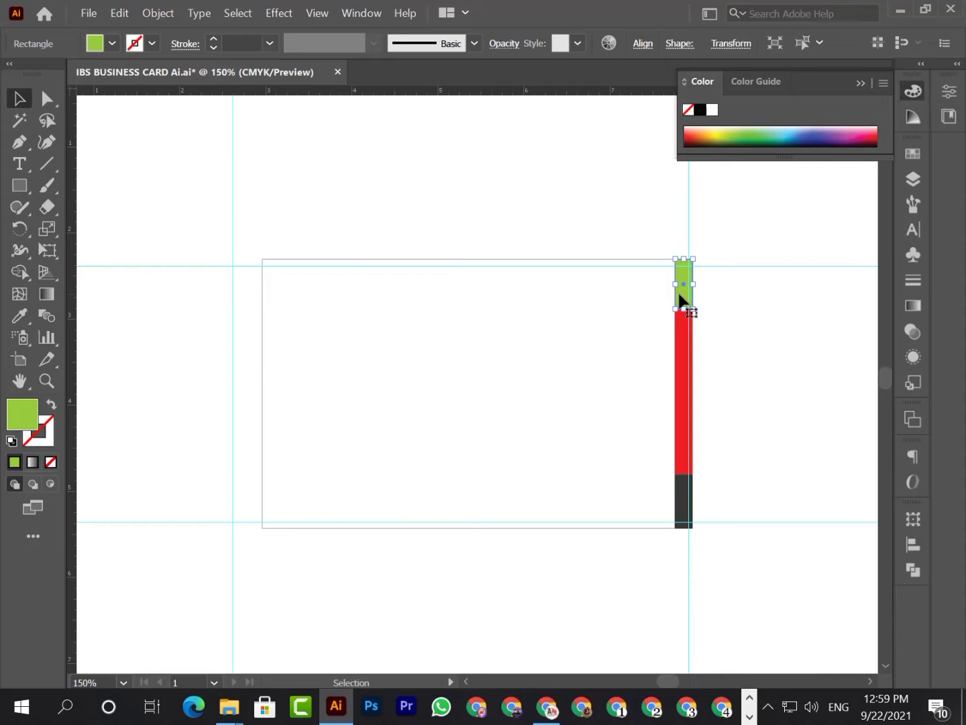
Try the lime green block over the strip's lower dark section, and move it to the middle of the card's upper edge.
{"action": "left_click", "coordinate": [739, 300]}
{"action": "left_click_drag", "start_coordinate": [684, 301], "coordinate": [684, 514]}
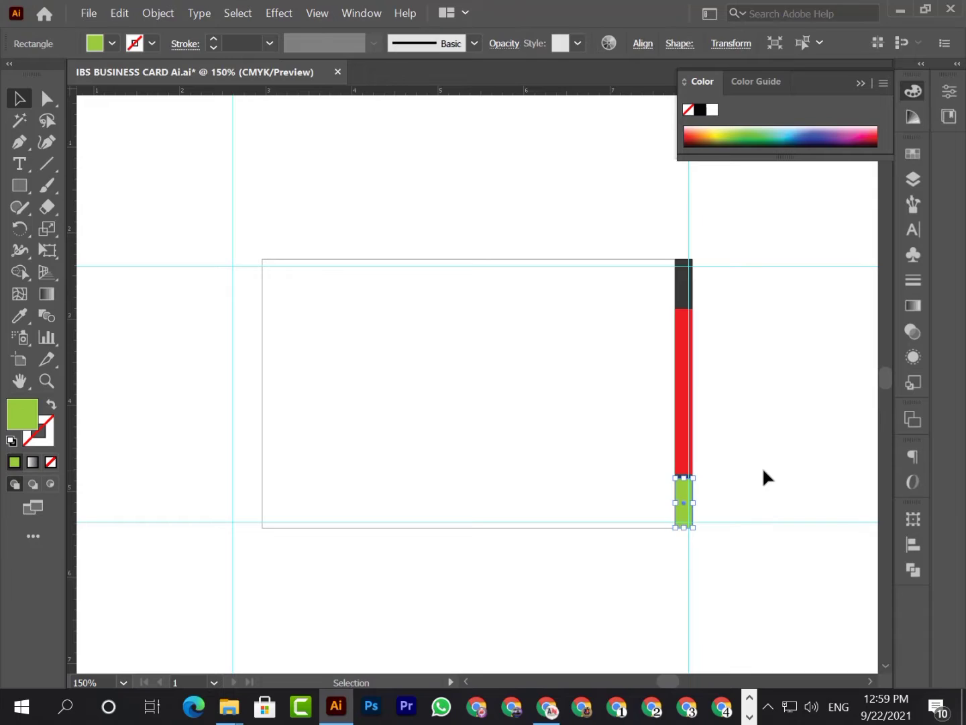
{"action": "left_click", "coordinate": [751, 471]}
{"action": "left_click", "coordinate": [683, 433]}
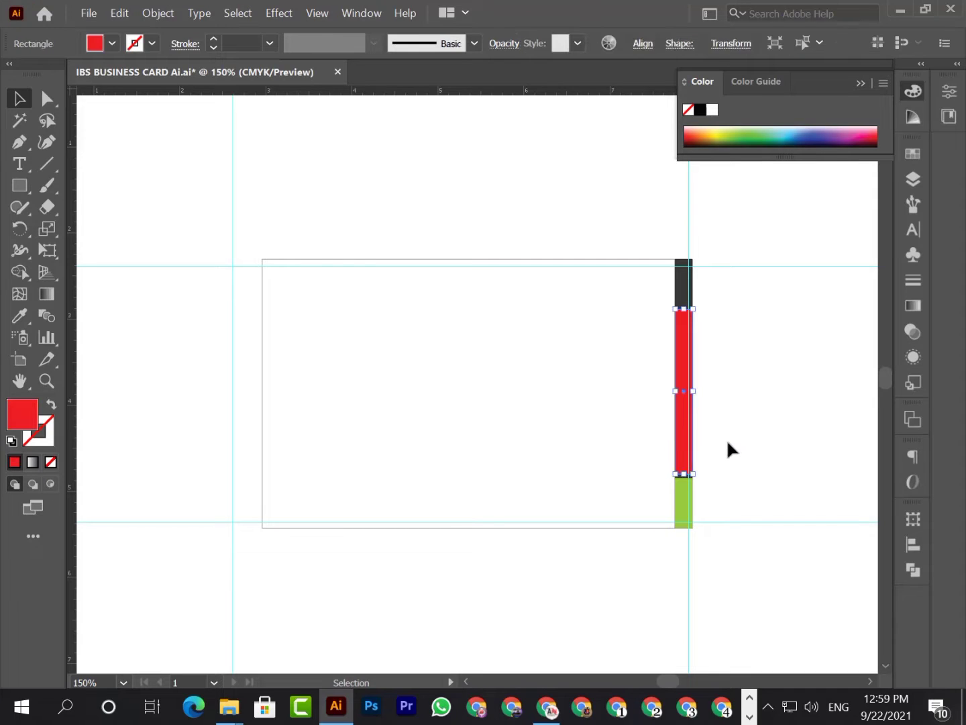
{"action": "left_click_drag", "start_coordinate": [685, 504], "coordinate": [478, 283]}
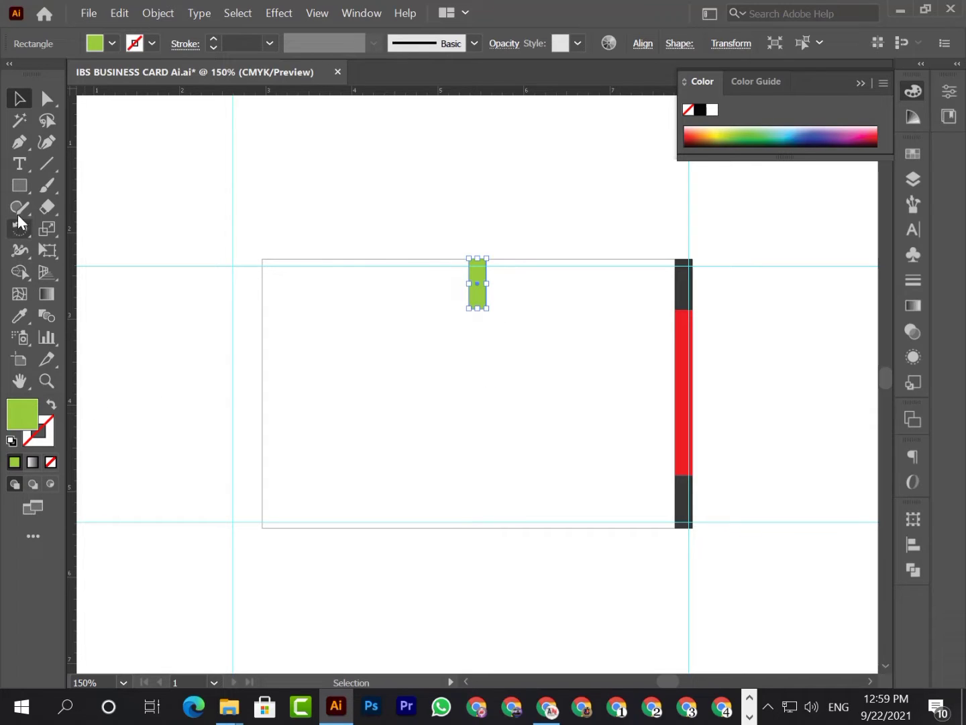
Recolour the green block with the red sampled from the strip's red section using the Eyedropper.
{"action": "left_click", "coordinate": [20, 319]}
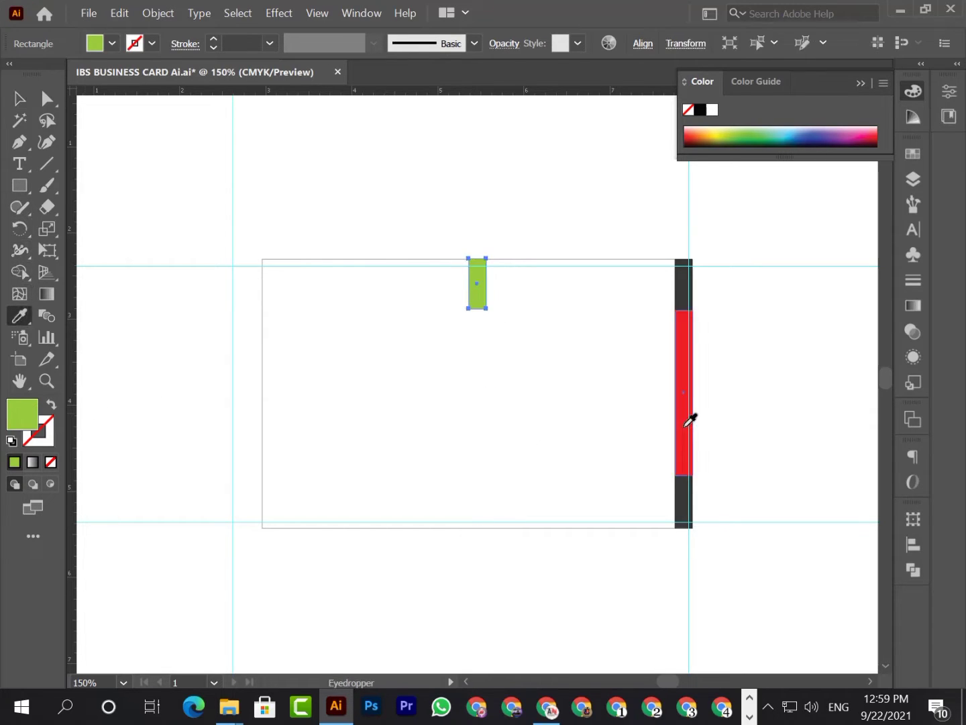
{"action": "left_click", "coordinate": [688, 411]}
{"action": "left_click", "coordinate": [22, 99]}
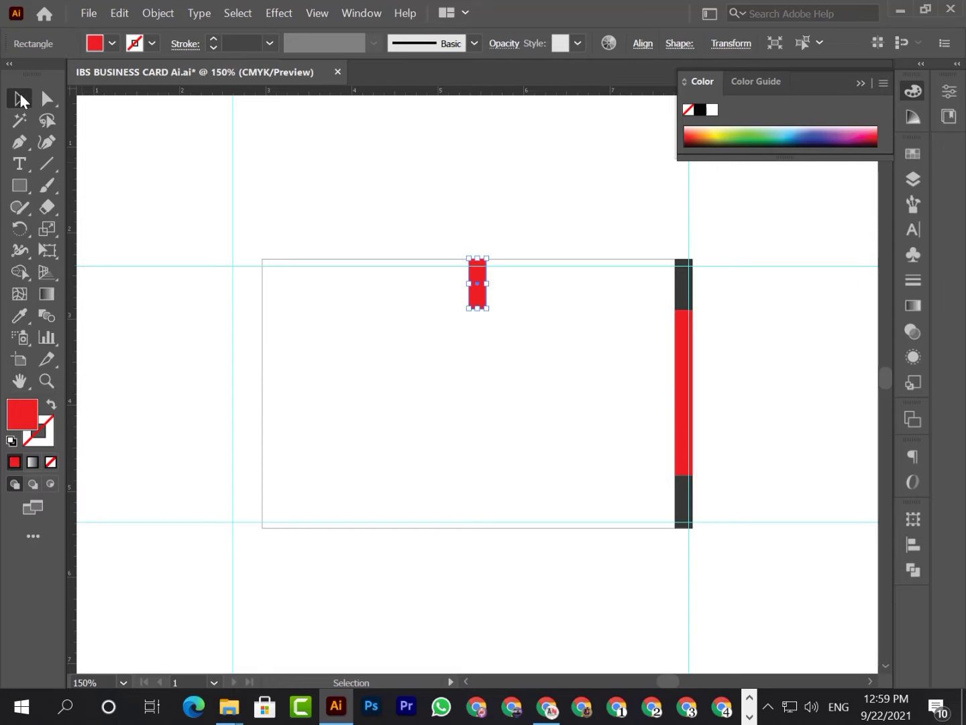
Duplicate the small red block straight down to the card's lower edge.
{"action": "left_click", "coordinate": [500, 148]}
{"action": "left_click_drag", "start_coordinate": [479, 303], "coordinate": [479, 523]}
{"action": "left_click", "coordinate": [528, 576]}
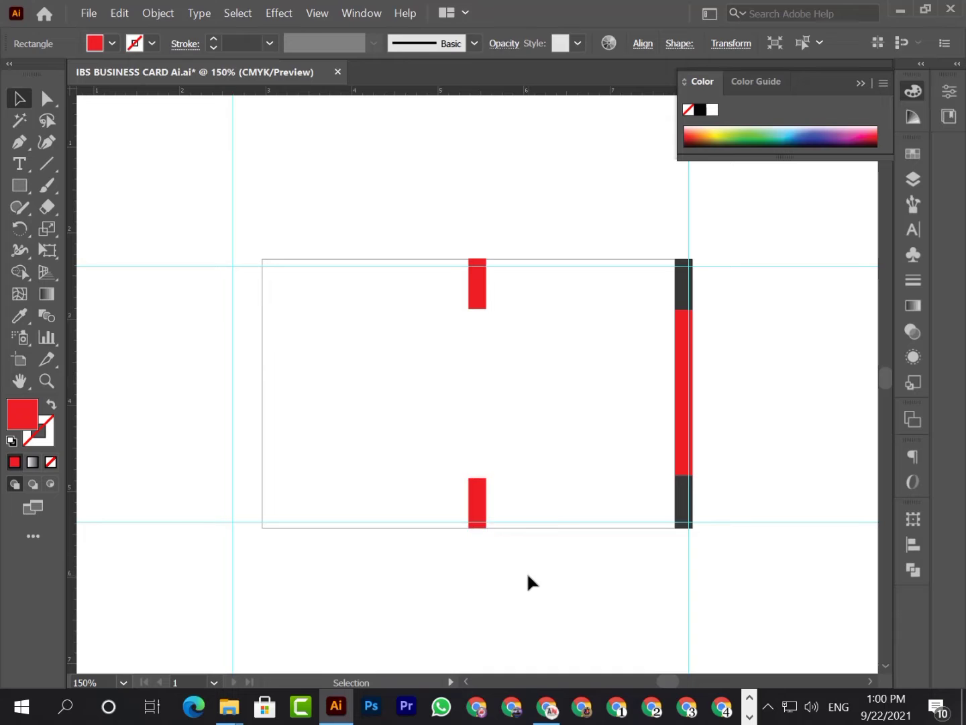
Copy the strip's tall red block to the card's left edge and place a vertical guide along the copy's inner side.
{"action": "left_click_drag", "start_coordinate": [680, 432], "coordinate": [270, 432]}
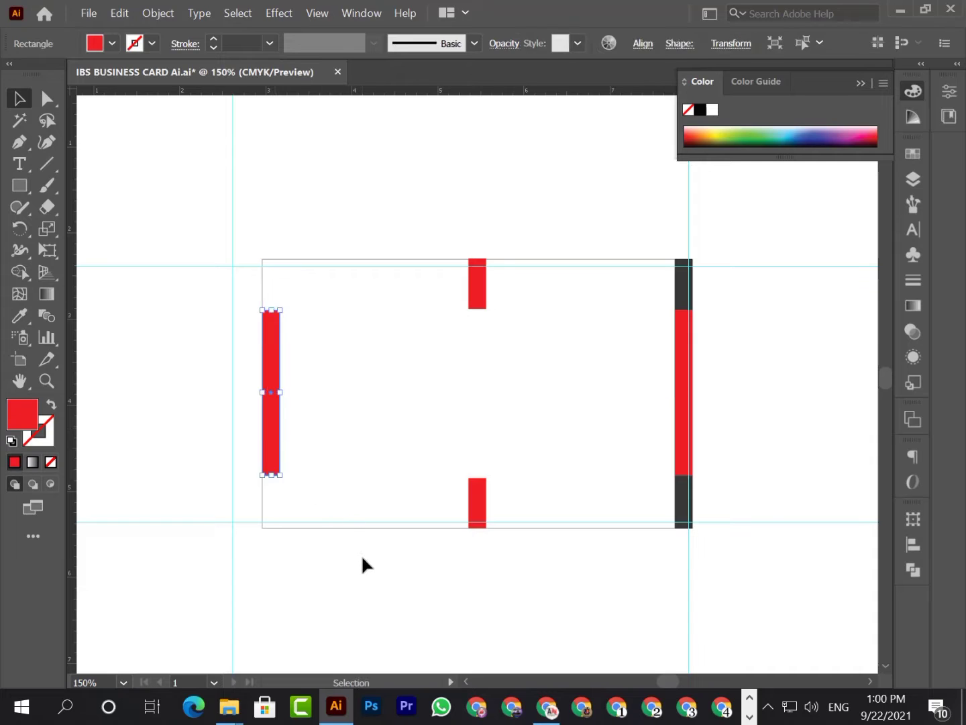
{"action": "left_click", "coordinate": [362, 555]}
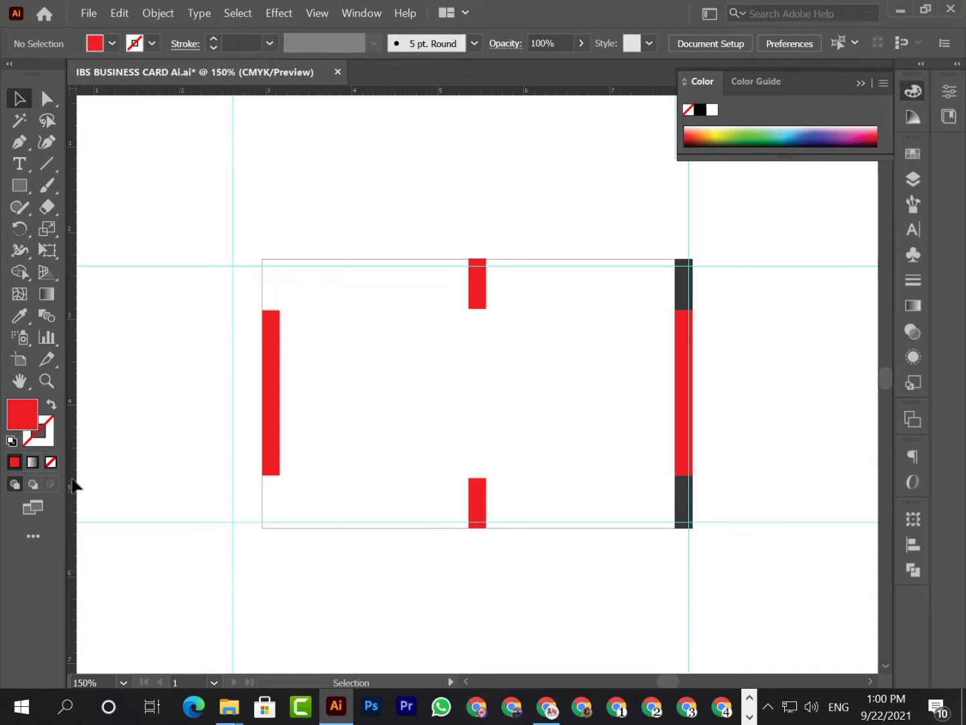
{"action": "left_click_drag", "start_coordinate": [72, 479], "coordinate": [279, 510]}
{"action": "left_click", "coordinate": [388, 605]}
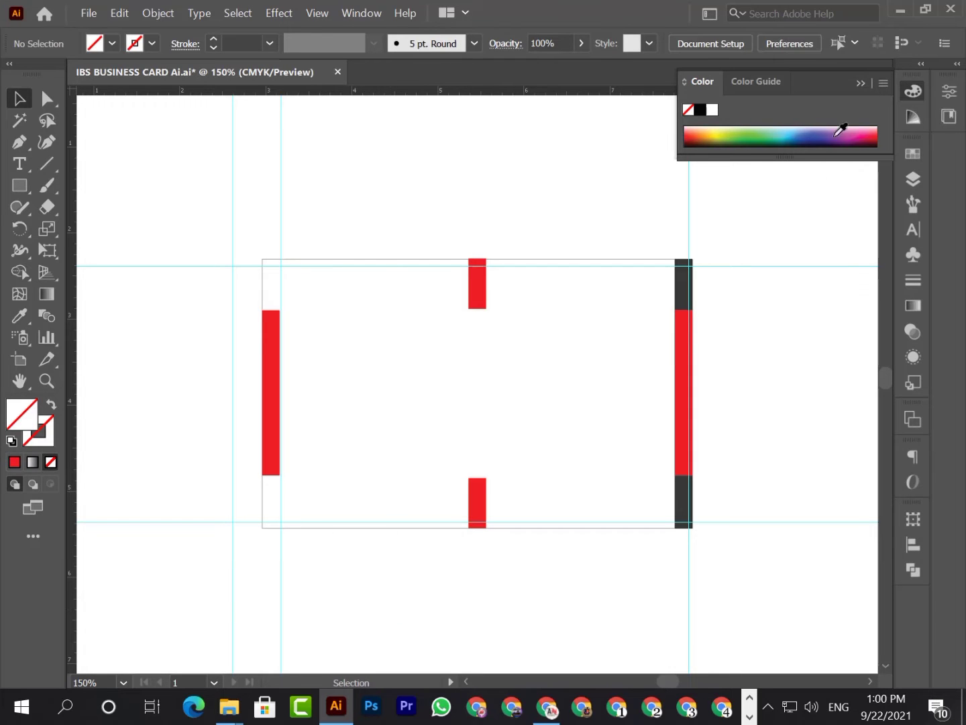
{"action": "left_click", "coordinate": [861, 82]}
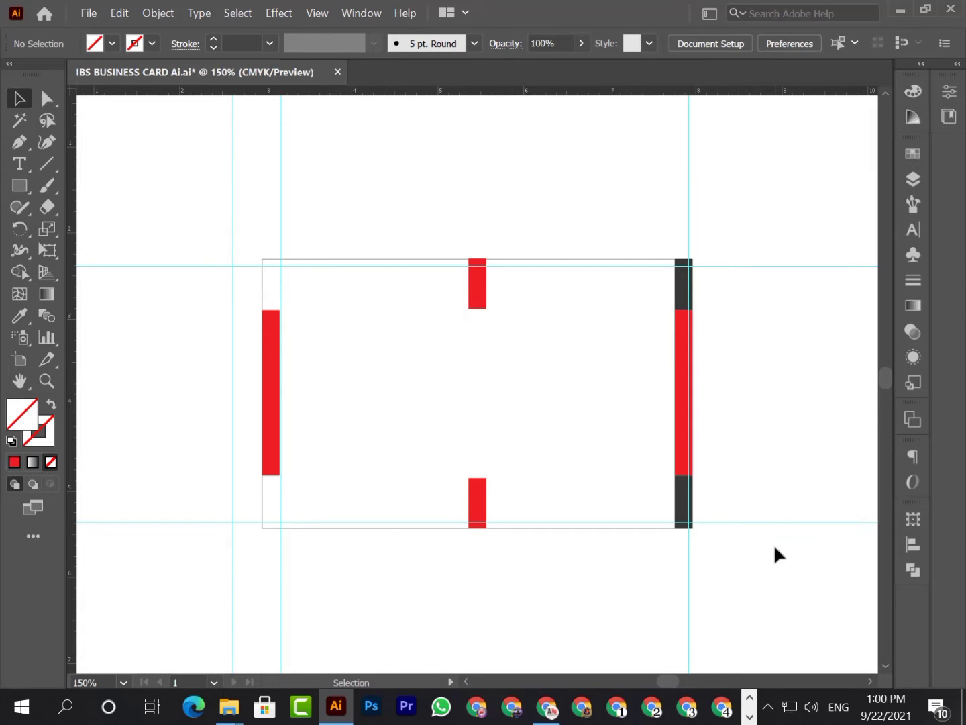
Bring IBS LOGO PNG.png from the IBS Business Card folder into the document and embed it.
{"action": "left_click", "coordinate": [123, 680]}
{"action": "left_click", "coordinate": [127, 677]}
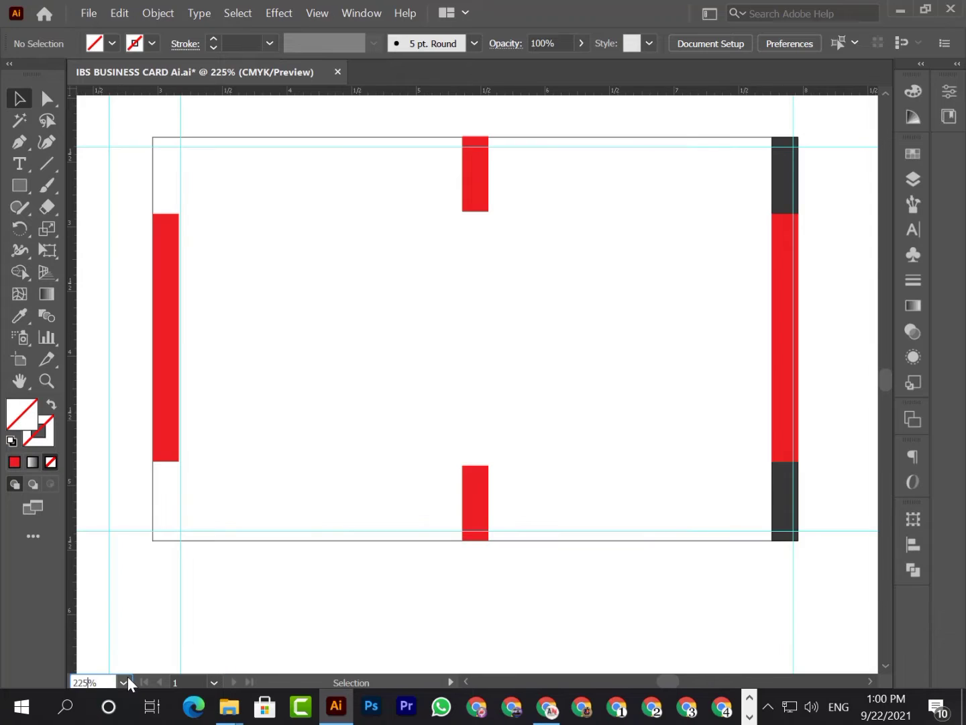
{"action": "key", "text": "BackSpace"}
{"action": "key", "text": "BackSpace"}
{"action": "type", "text": "50"}
{"action": "key", "text": "Return"}
{"action": "left_click_drag", "start_coordinate": [663, 373], "coordinate": [667, 427]}
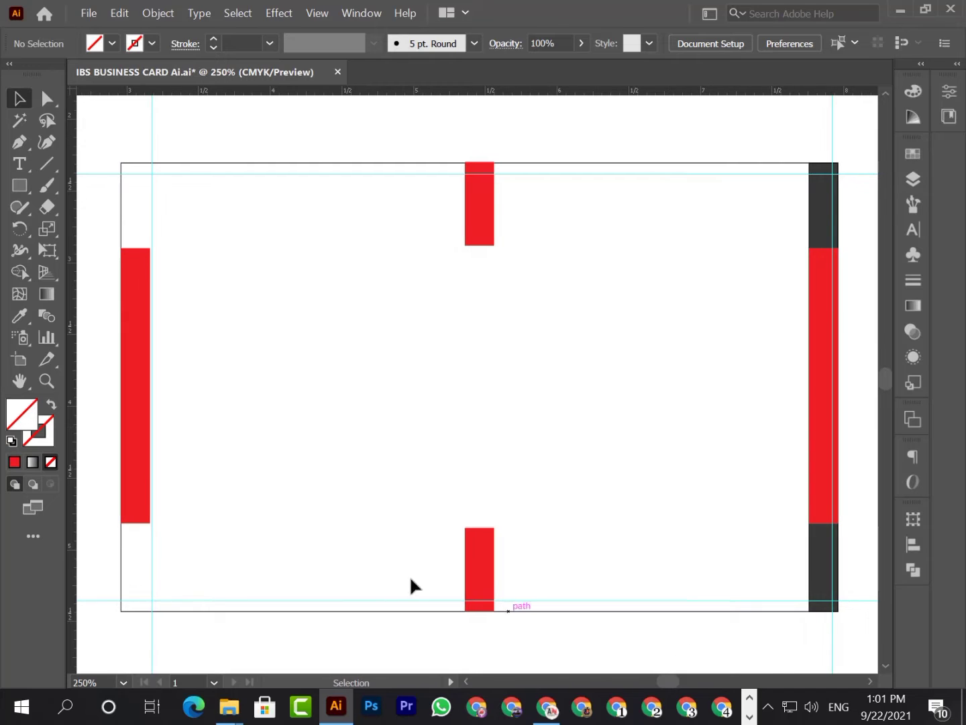
{"action": "mouse_move", "coordinate": [224, 708]}
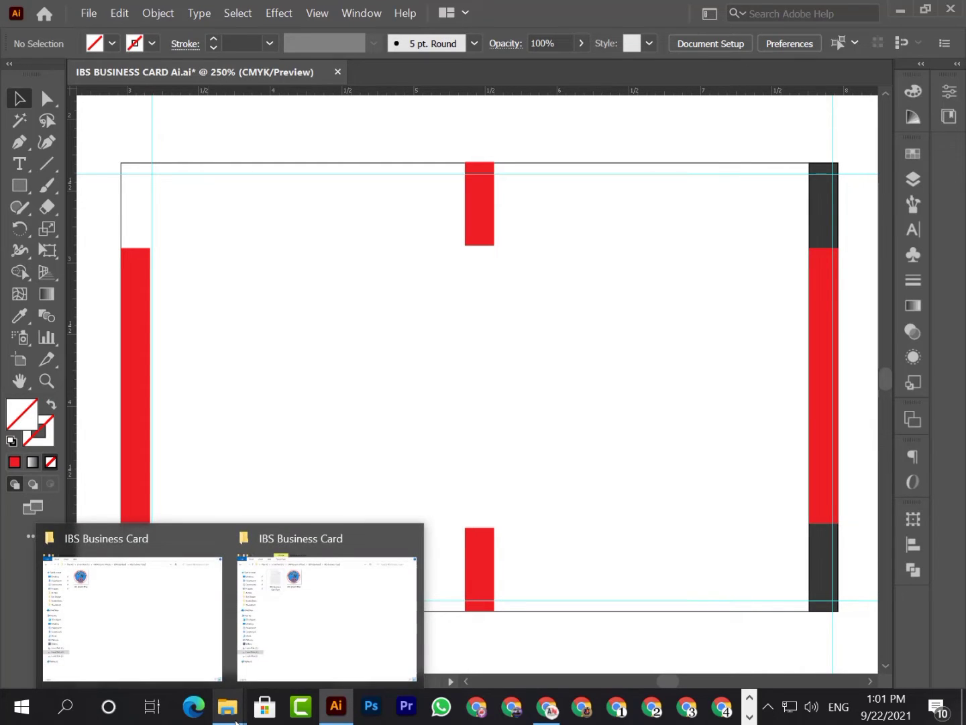
{"action": "left_click", "coordinate": [292, 655]}
{"action": "left_click_drag", "start_coordinate": [408, 160], "coordinate": [408, 191]}
{"action": "scroll", "coordinate": [527, 320], "scroll_direction": "down", "scroll_amount": 5}
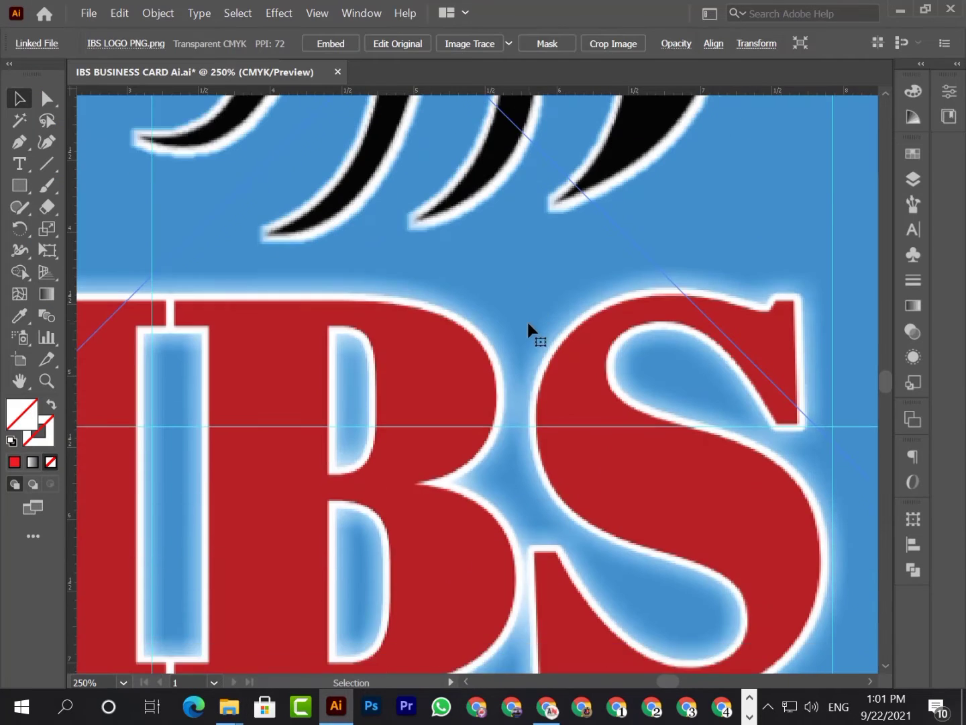
{"action": "left_click", "coordinate": [329, 45]}
Scale the embedded IBS logo down proportionally in several passes until it is smaller than the card.
{"action": "scroll", "coordinate": [490, 376], "scroll_direction": "down", "scroll_amount": 10}
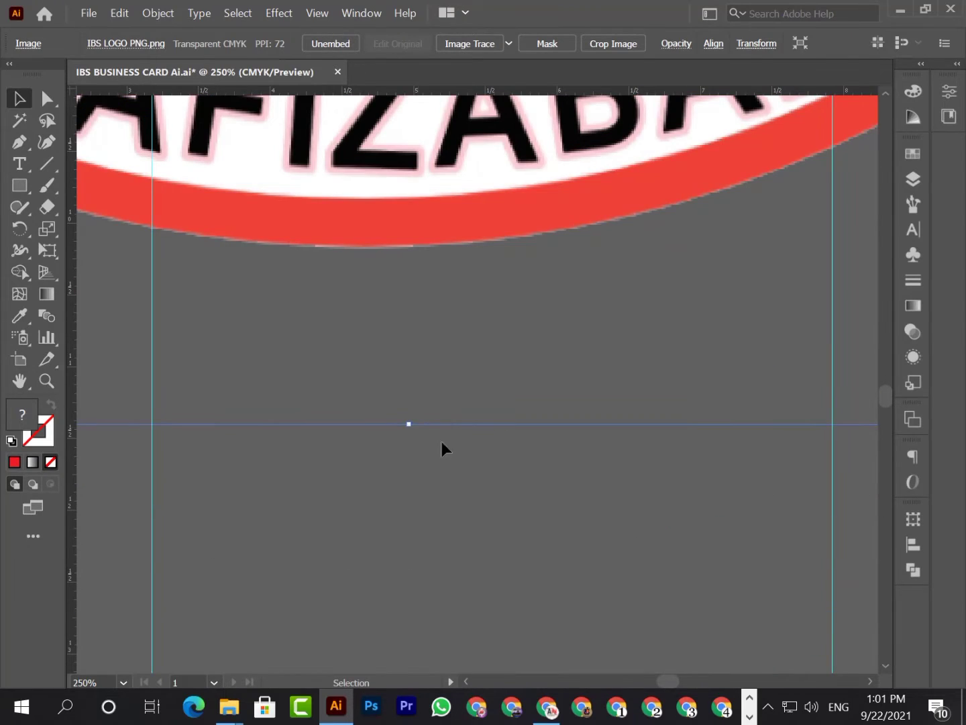
{"action": "left_click_drag", "start_coordinate": [408, 424], "coordinate": [408, 133]}
{"action": "scroll", "coordinate": [447, 355], "scroll_direction": "up", "scroll_amount": 5}
{"action": "scroll", "coordinate": [408, 526], "scroll_direction": "up", "scroll_amount": 3}
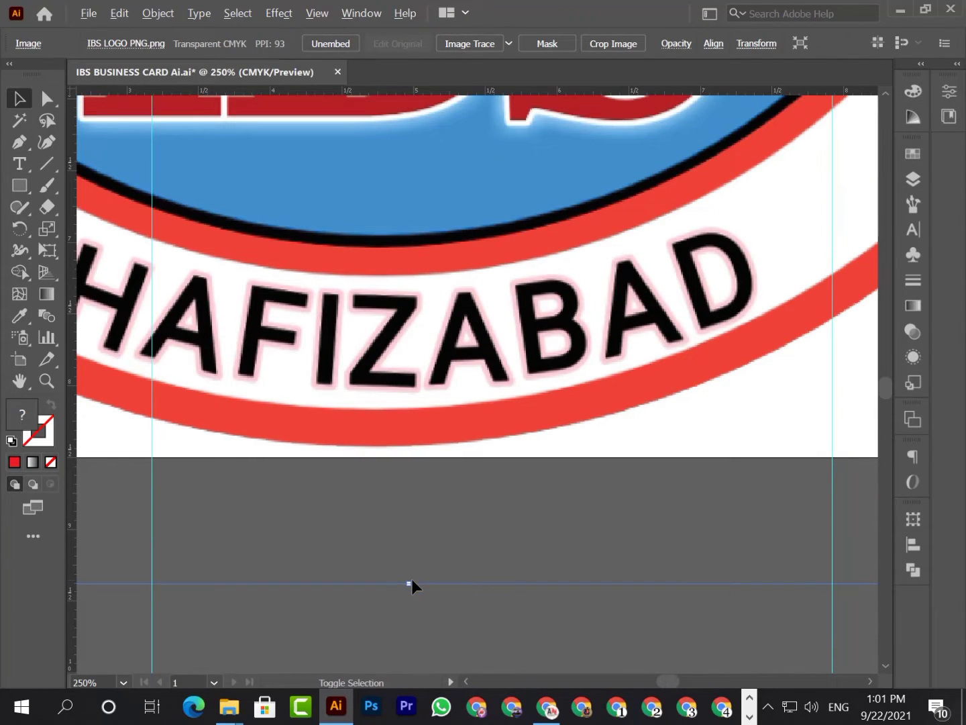
{"action": "left_click_drag", "start_coordinate": [413, 580], "coordinate": [424, 218]}
{"action": "scroll", "coordinate": [425, 243], "scroll_direction": "up", "scroll_amount": 6}
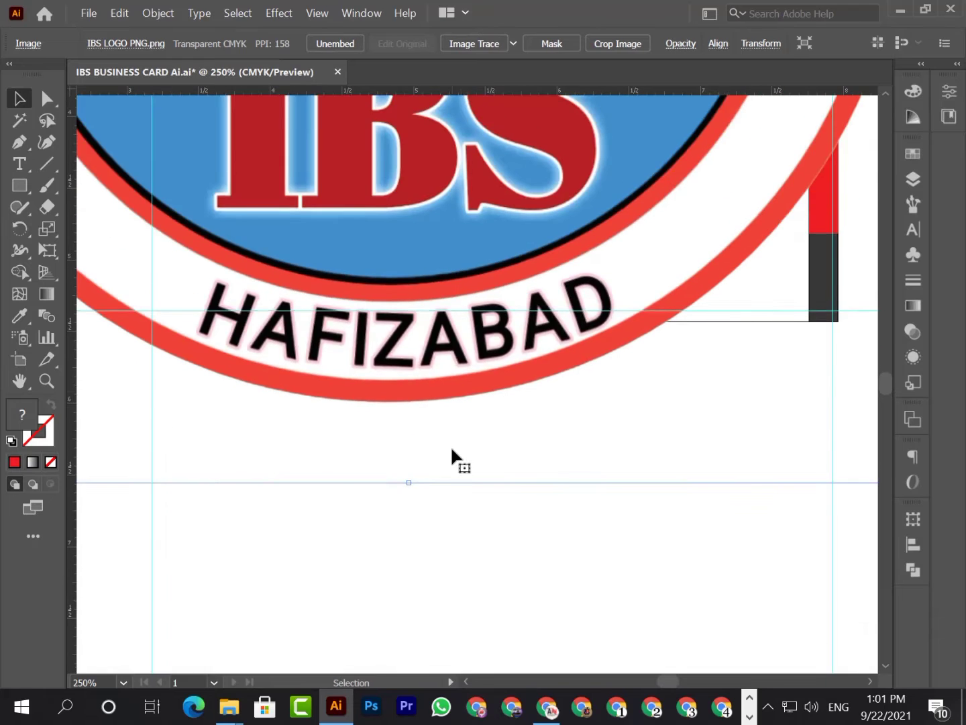
{"action": "scroll", "coordinate": [451, 449], "scroll_direction": "up", "scroll_amount": 2}
{"action": "left_click_drag", "start_coordinate": [410, 599], "coordinate": [435, 229]}
{"action": "scroll", "coordinate": [434, 249], "scroll_direction": "up", "scroll_amount": 1}
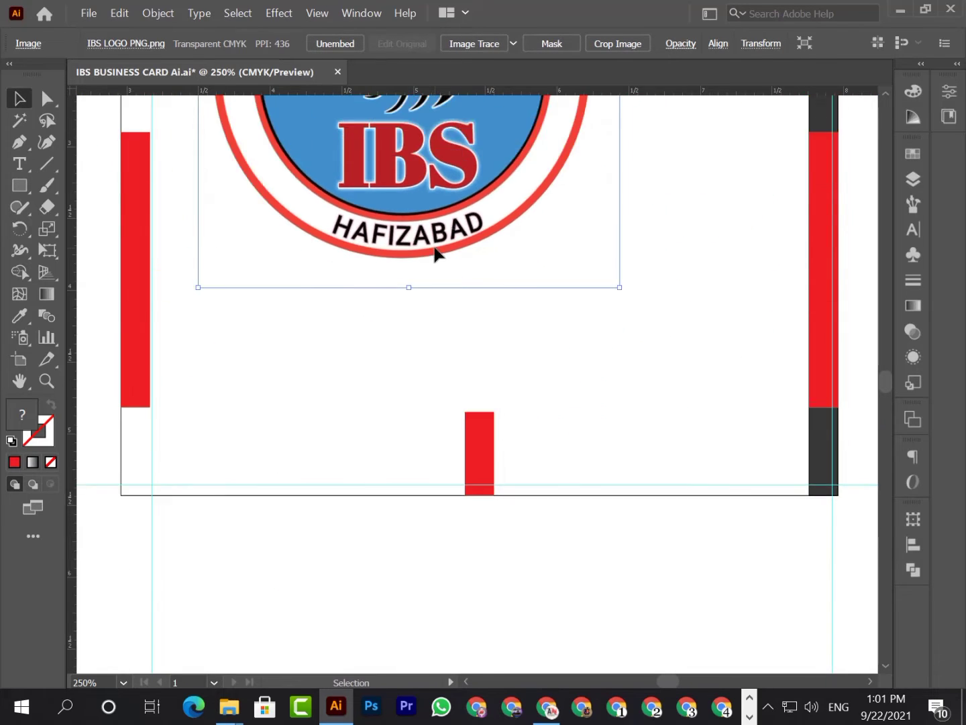
Shrink the logo further and position it in the upper part of the card's left half.
{"action": "scroll", "coordinate": [435, 253], "scroll_direction": "up", "scroll_amount": 3}
{"action": "scroll", "coordinate": [449, 336], "scroll_direction": "down", "scroll_amount": 1}
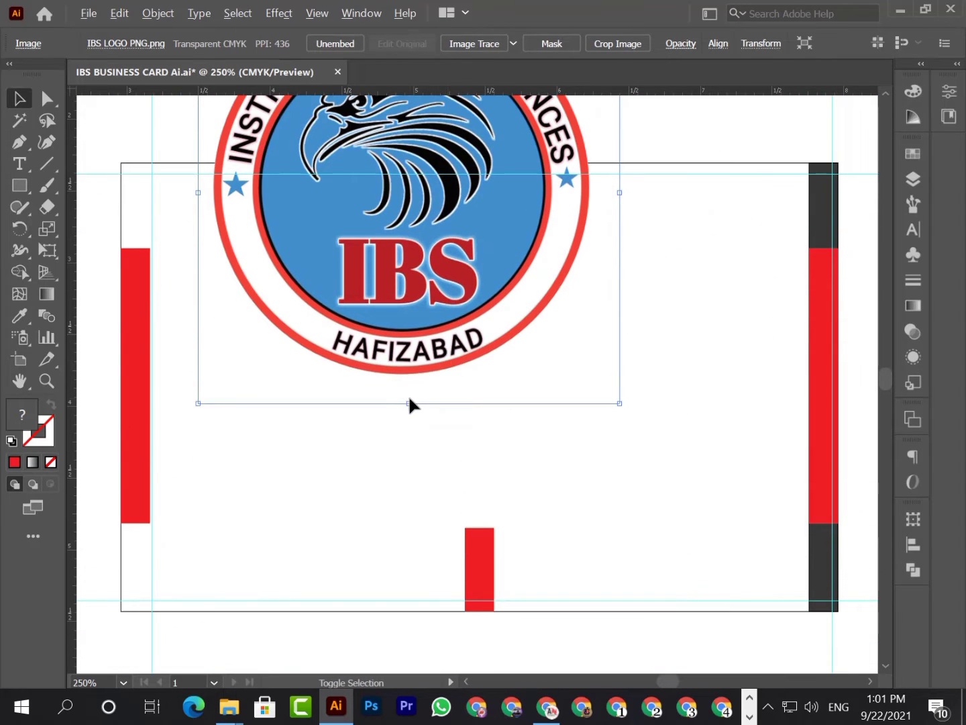
{"action": "left_click_drag", "start_coordinate": [411, 402], "coordinate": [296, 352]}
{"action": "left_click", "coordinate": [289, 347]}
{"action": "left_click", "coordinate": [304, 304]}
{"action": "mouse_move", "coordinate": [309, 287]}
{"action": "left_mouse_down"}
{"action": "mouse_move", "coordinate": [306, 320]}
{"action": "mouse_move", "coordinate": [303, 288]}
{"action": "left_mouse_up"}
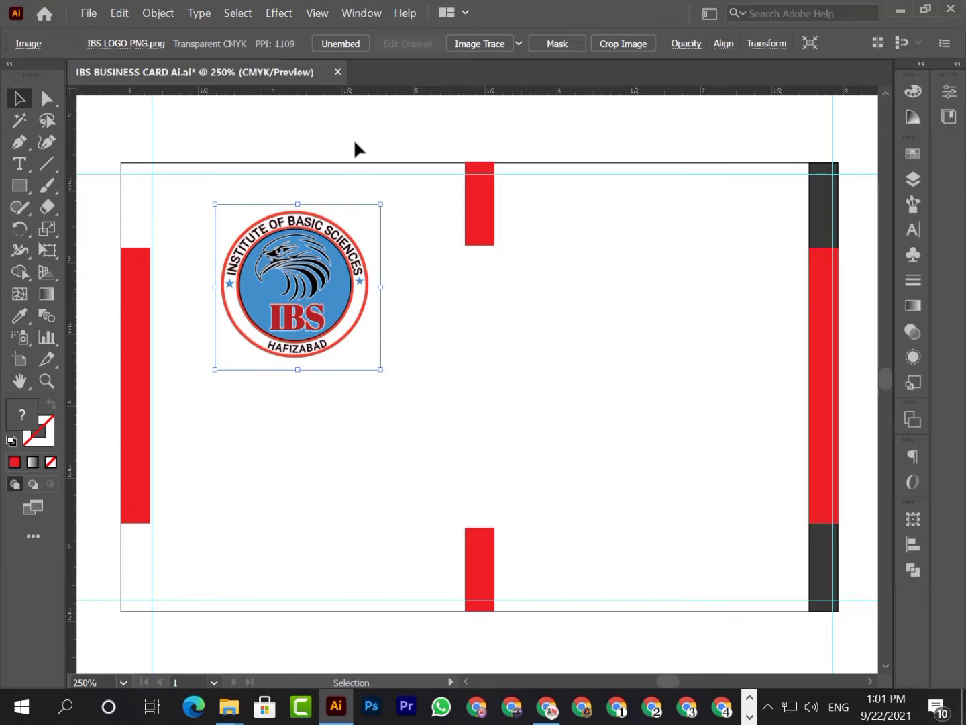
Enlarge the logo slightly and move it a little lower on the card's left half.
{"action": "left_click", "coordinate": [362, 118]}
{"action": "left_click", "coordinate": [333, 304]}
{"action": "left_click_drag", "start_coordinate": [297, 369], "coordinate": [296, 384]}
{"action": "left_click", "coordinate": [322, 429]}
{"action": "left_click_drag", "start_coordinate": [306, 304], "coordinate": [320, 329]}
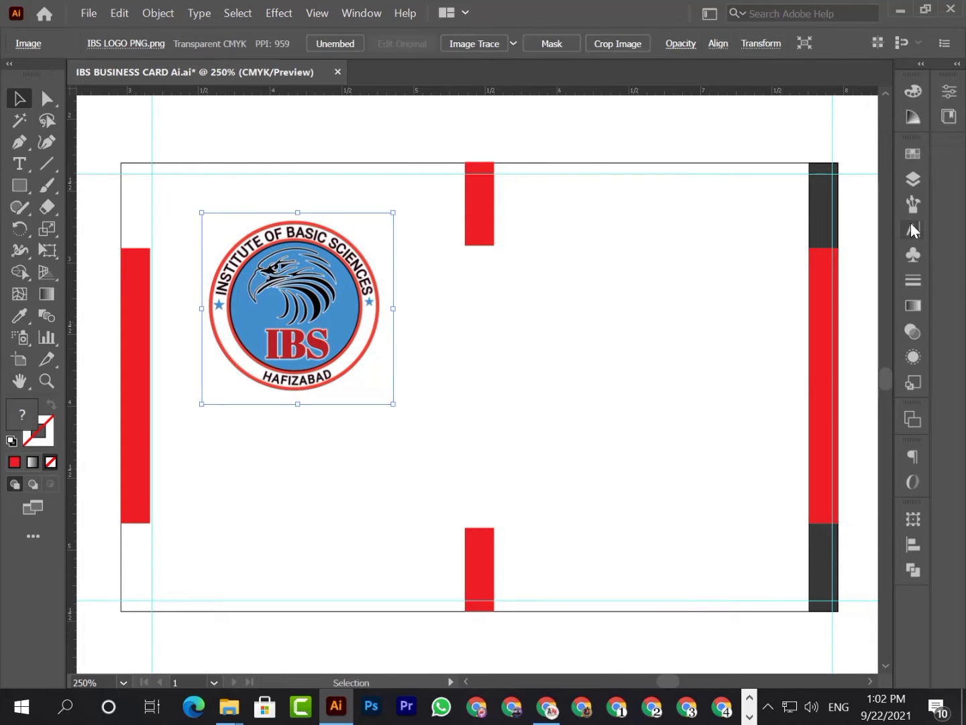
Lock the logo image in Layer 1.
{"action": "left_click", "coordinate": [912, 178]}
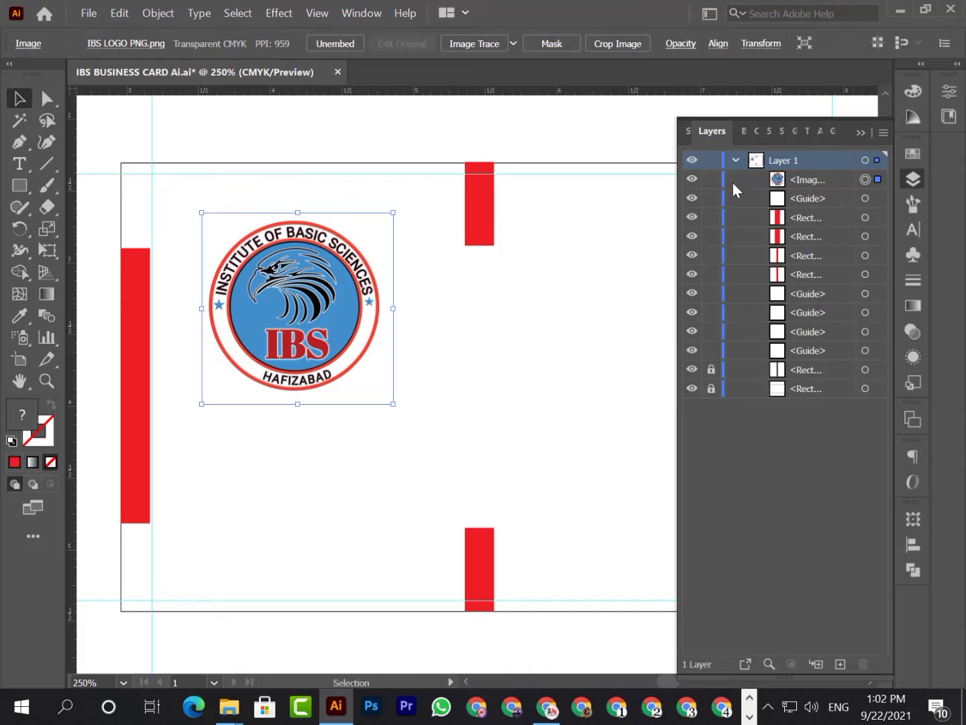
{"action": "left_click", "coordinate": [710, 179]}
{"action": "left_click", "coordinate": [860, 132]}
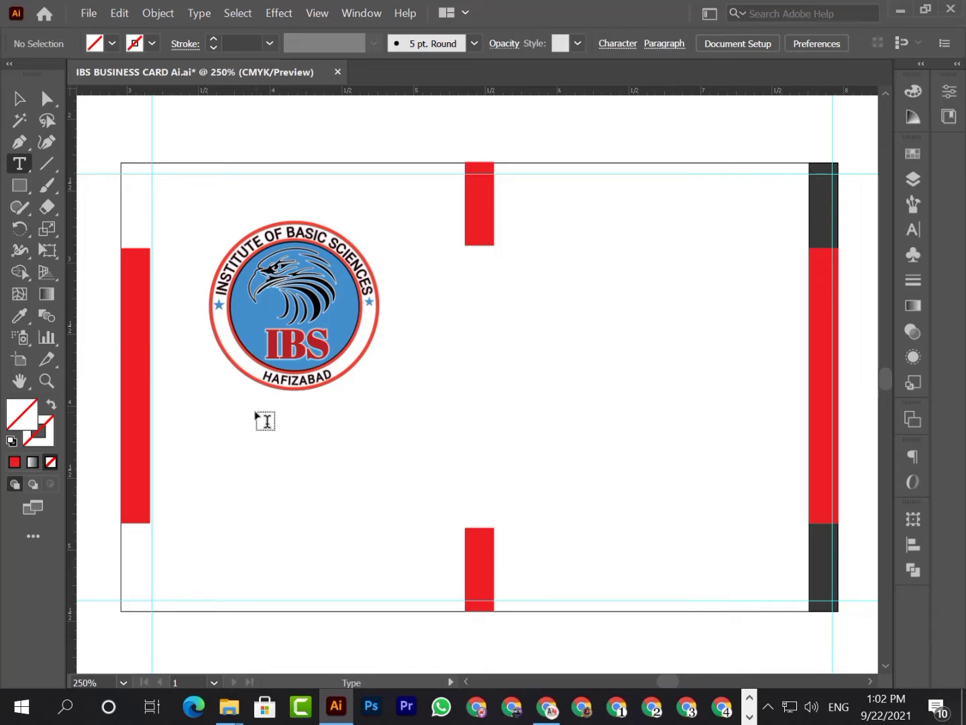
Add the text IBS below the logo and set its font to Copperplate Gothic Bold.
{"action": "left_click", "coordinate": [261, 416]}
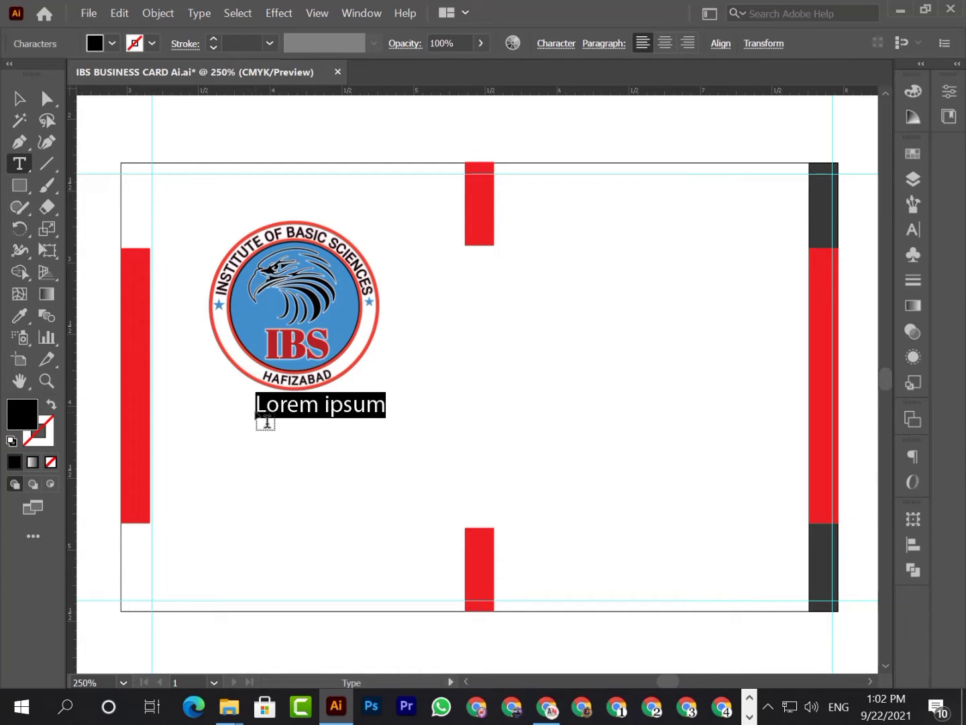
{"action": "key", "text": "BackSpace"}
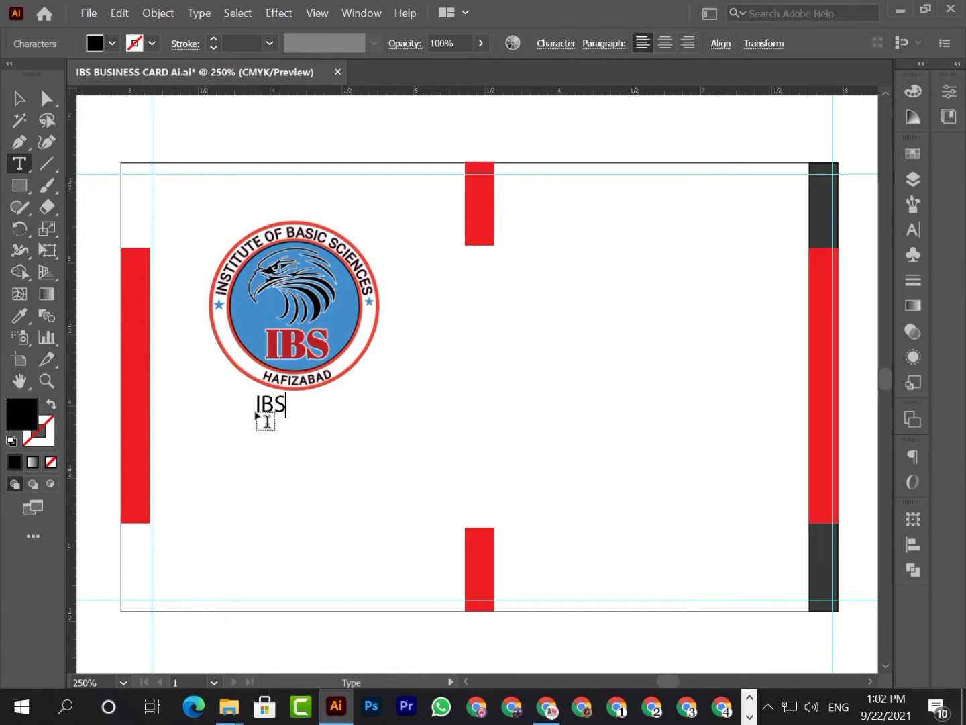
{"action": "double_click", "coordinate": [271, 407]}
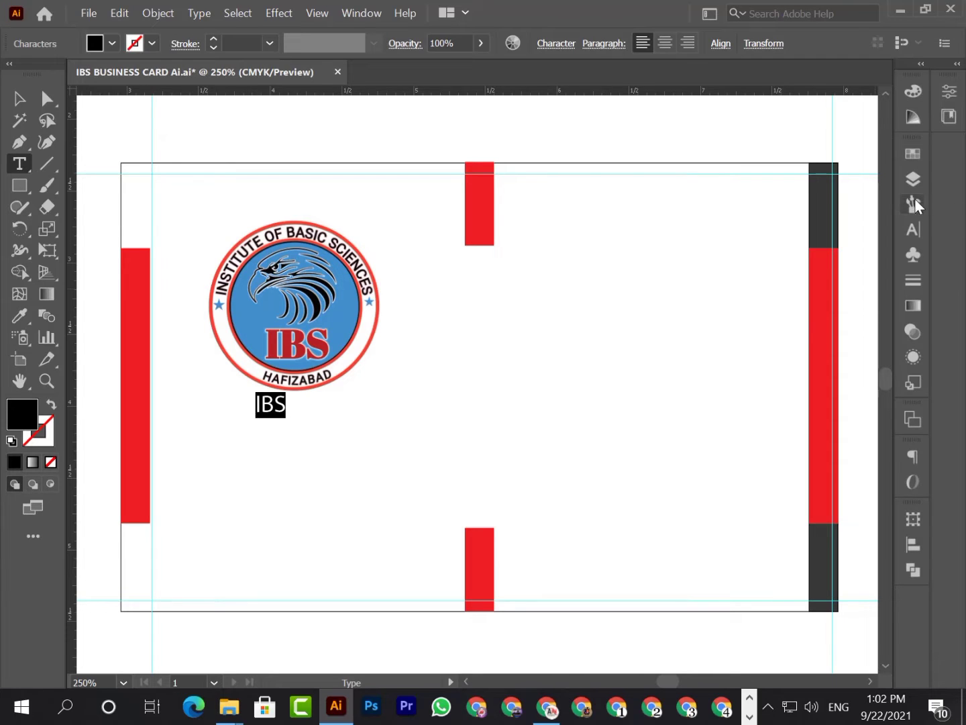
{"action": "left_click", "coordinate": [911, 231]}
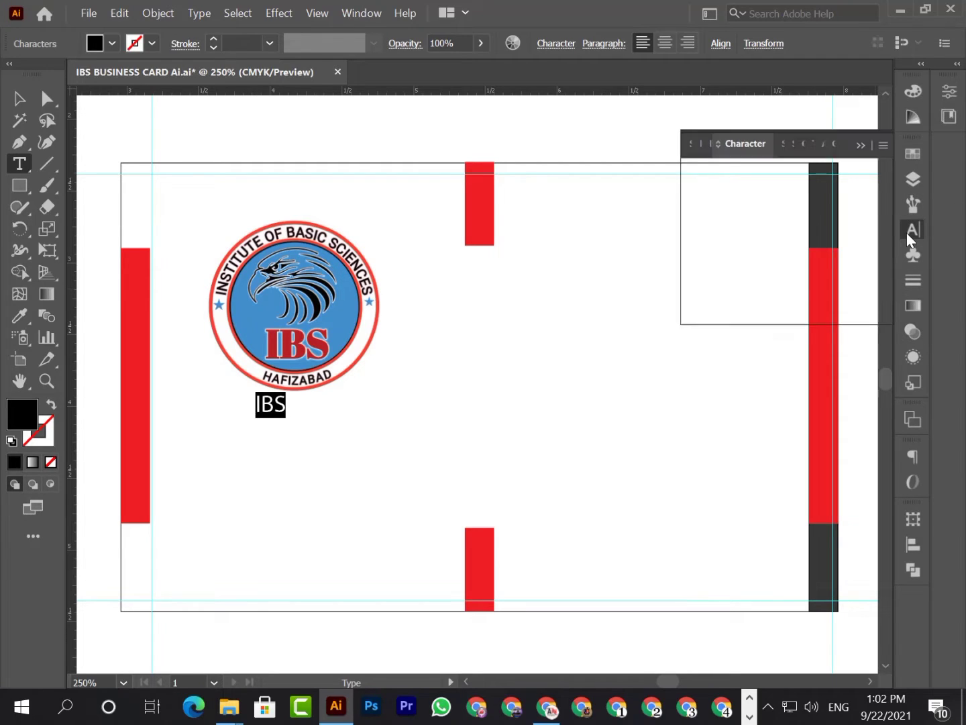
{"action": "left_click", "coordinate": [879, 173]}
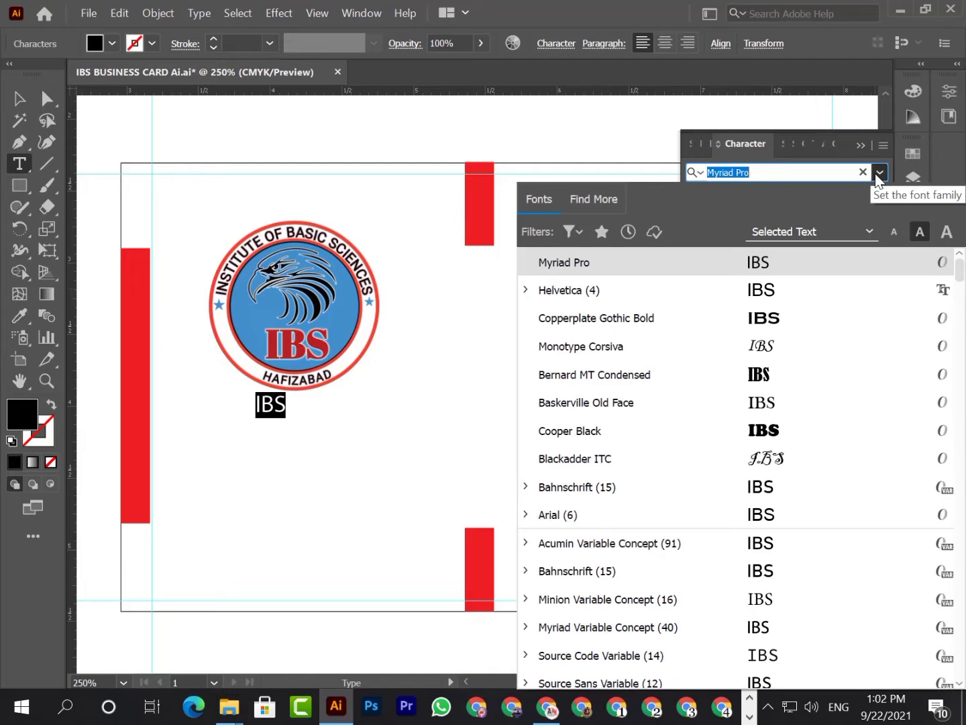
{"action": "left_click", "coordinate": [773, 322]}
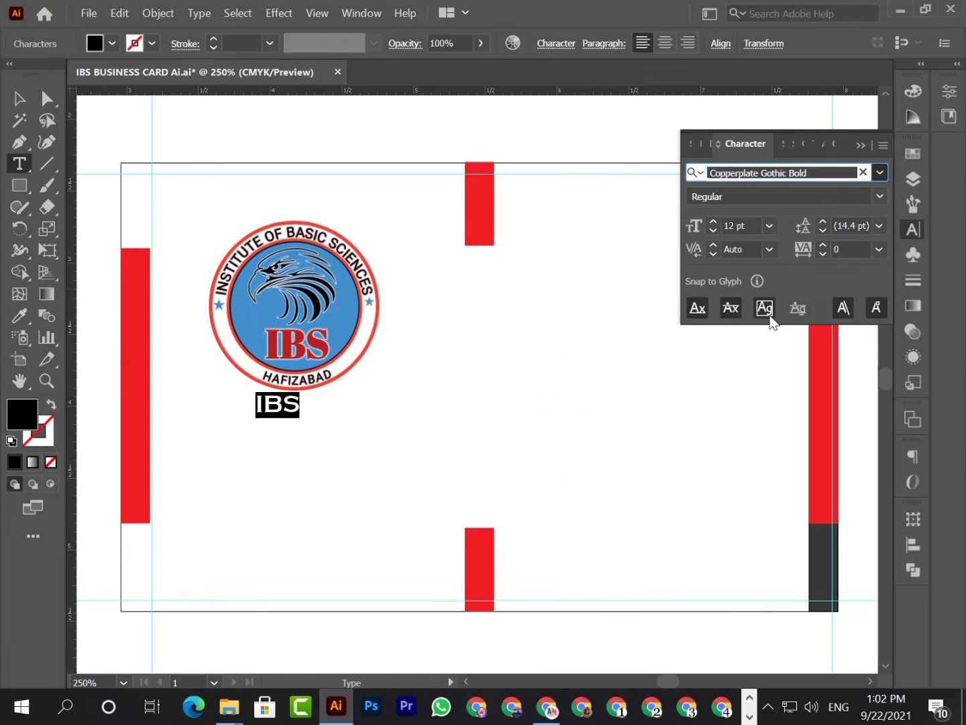
{"action": "left_click", "coordinate": [860, 144]}
Enlarge the IBS text beneath the logo, fill it with the second-darkest swatch of the grey group, and deselect it.
{"action": "left_click", "coordinate": [19, 99]}
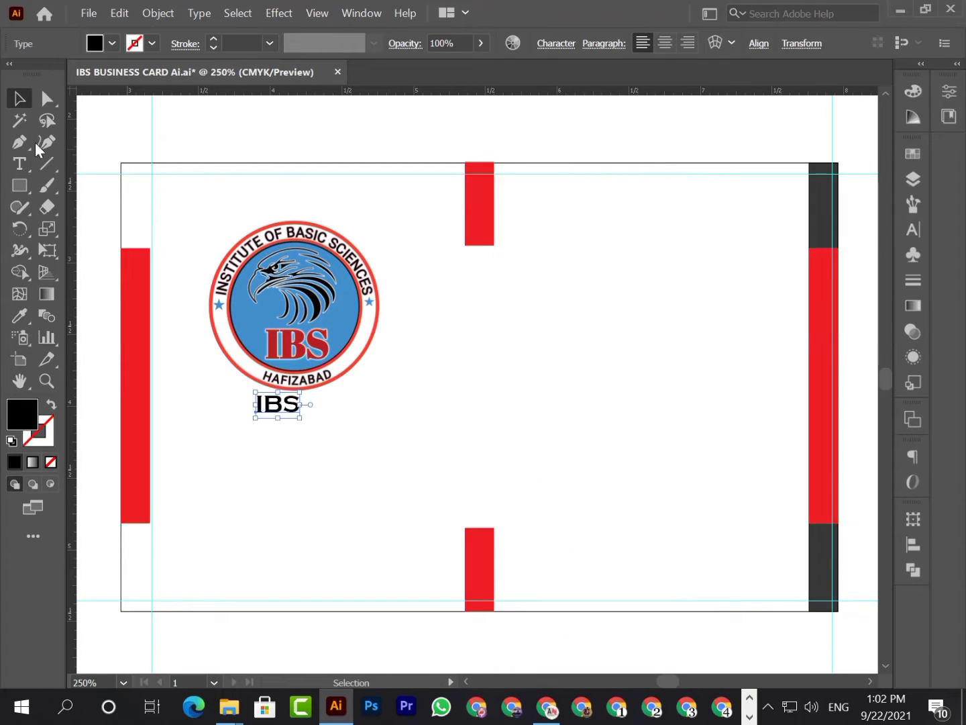
{"action": "mouse_move", "coordinate": [280, 421]}
{"action": "left_mouse_down"}
{"action": "mouse_move", "coordinate": [281, 432]}
{"action": "mouse_move", "coordinate": [283, 414]}
{"action": "left_mouse_up"}
{"action": "double_click", "coordinate": [291, 414]}
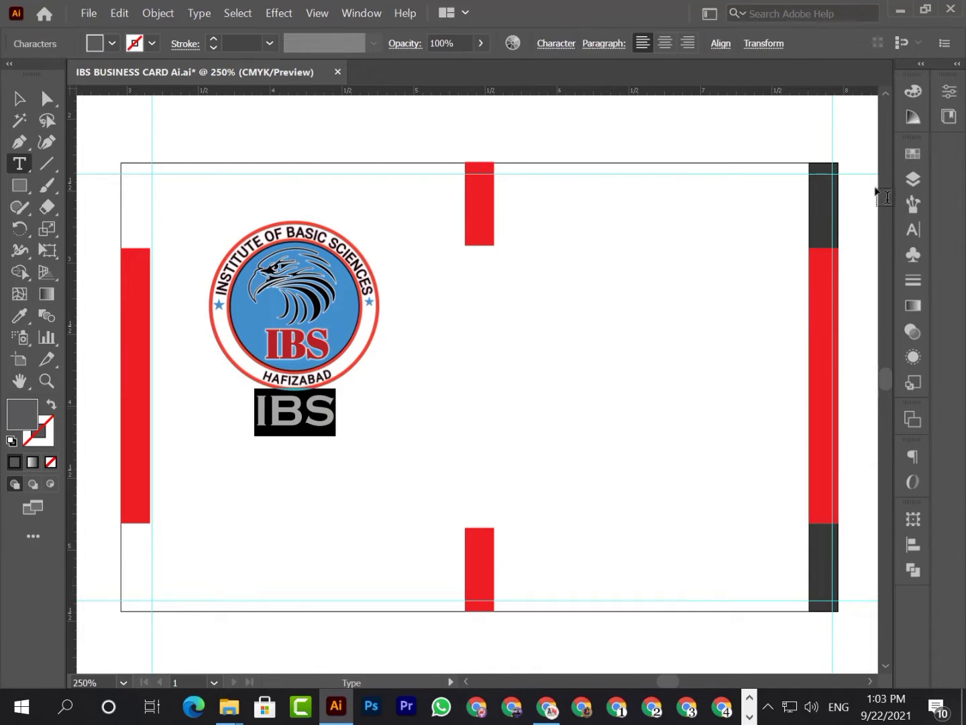
{"action": "left_click", "coordinate": [913, 154]}
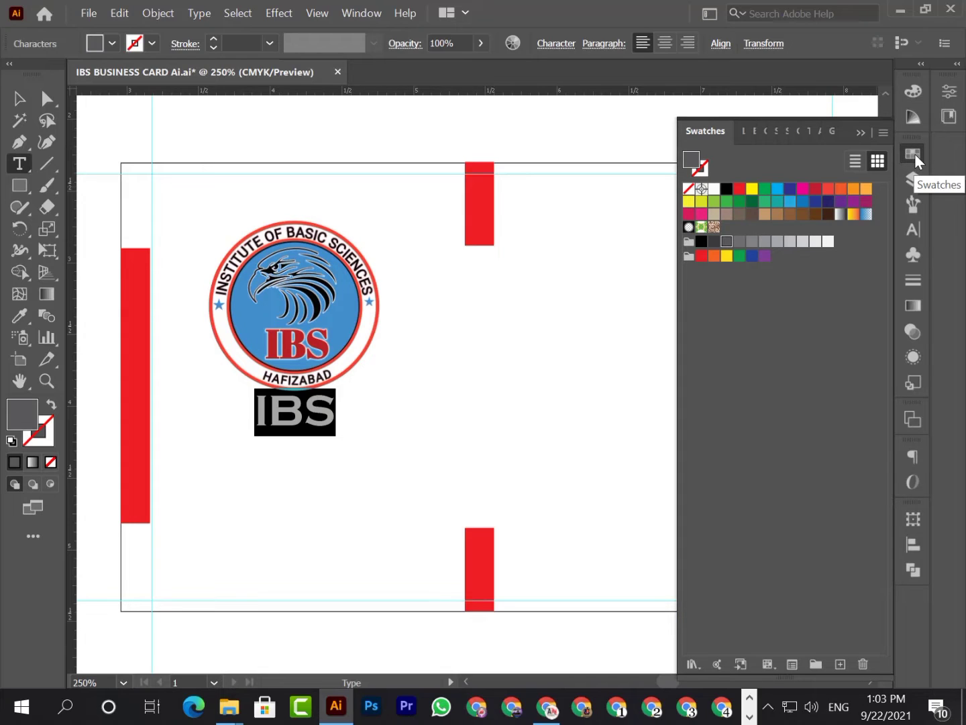
{"action": "left_click", "coordinate": [715, 241]}
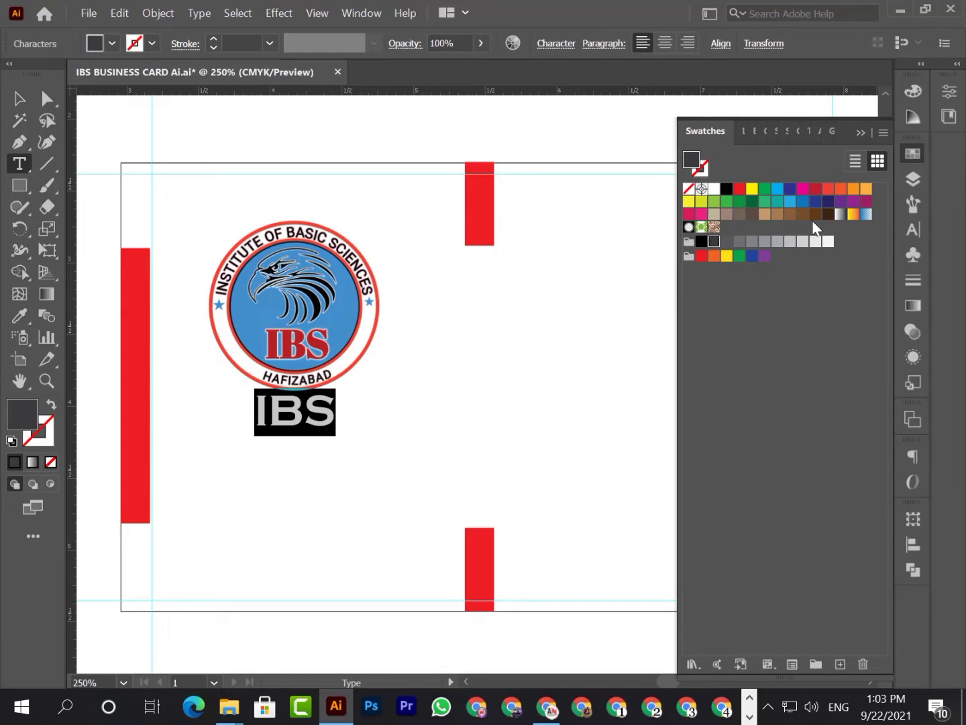
{"action": "left_click", "coordinate": [860, 132]}
{"action": "key", "text": "Escape"}
{"action": "left_click", "coordinate": [854, 638]}
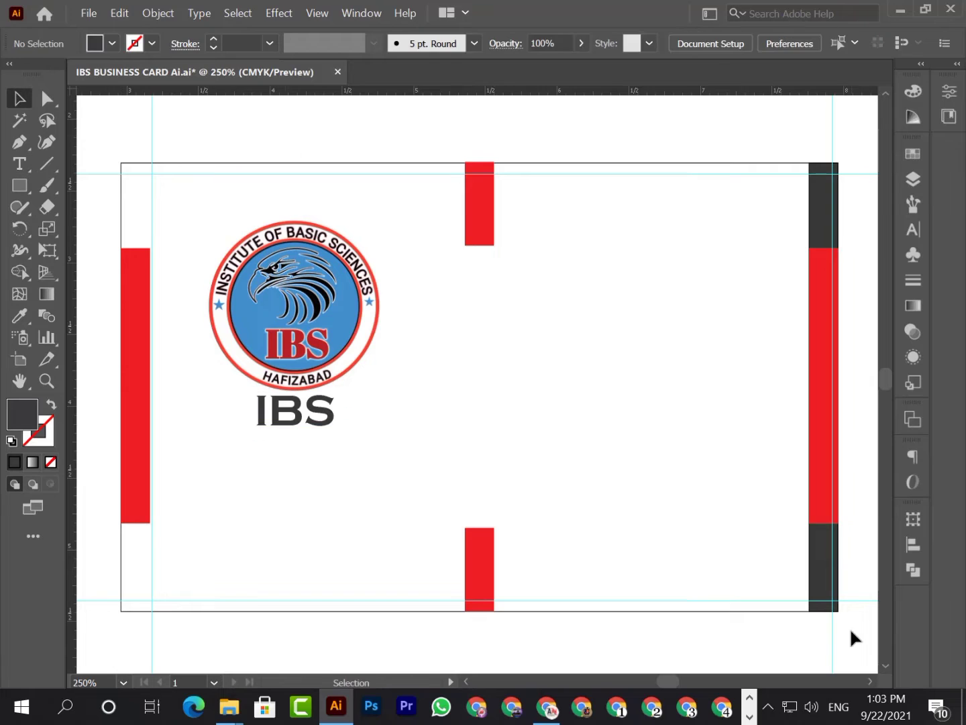
{"action": "double_click", "coordinate": [749, 717]}
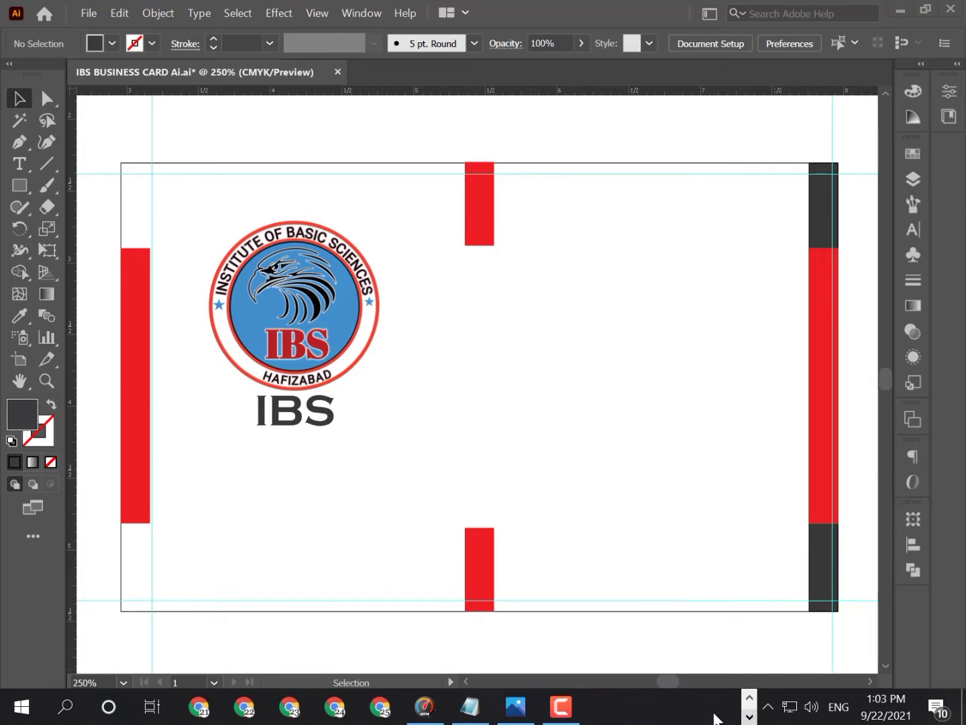
Switch to the IBS Business Card Text file in Notepad, copy the line "Institute of Basic Sciences", and minimize the file.
{"action": "left_click", "coordinate": [470, 706]}
{"action": "scroll", "coordinate": [490, 374], "scroll_direction": "up", "scroll_amount": 2}
{"action": "left_click", "coordinate": [490, 375]}
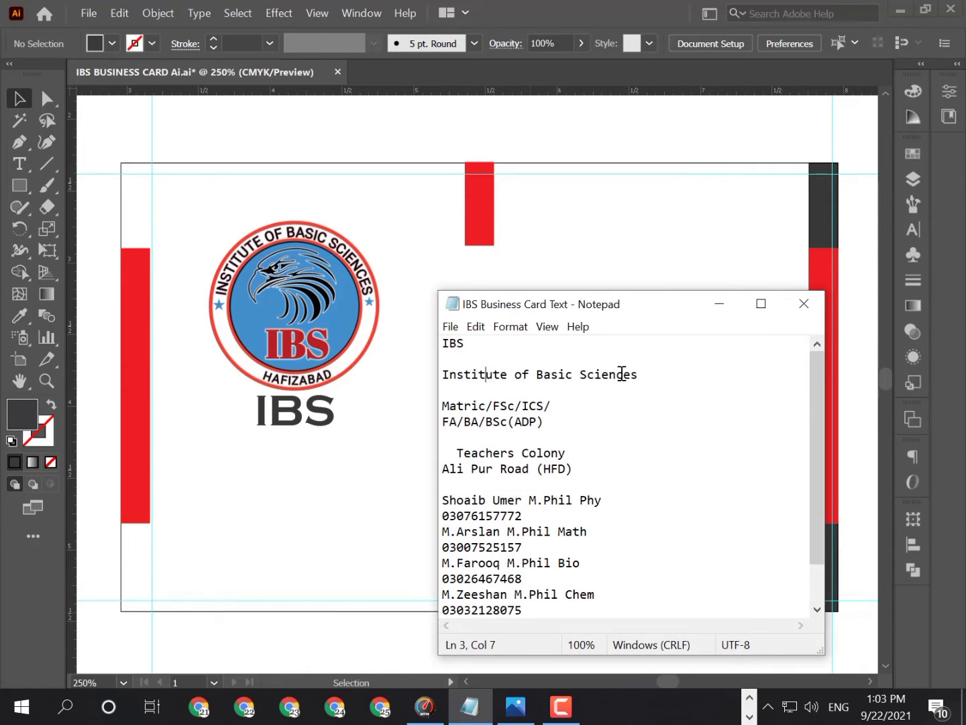
{"action": "left_click_drag", "start_coordinate": [623, 374], "coordinate": [447, 375]}
{"action": "right_click", "coordinate": [443, 375]}
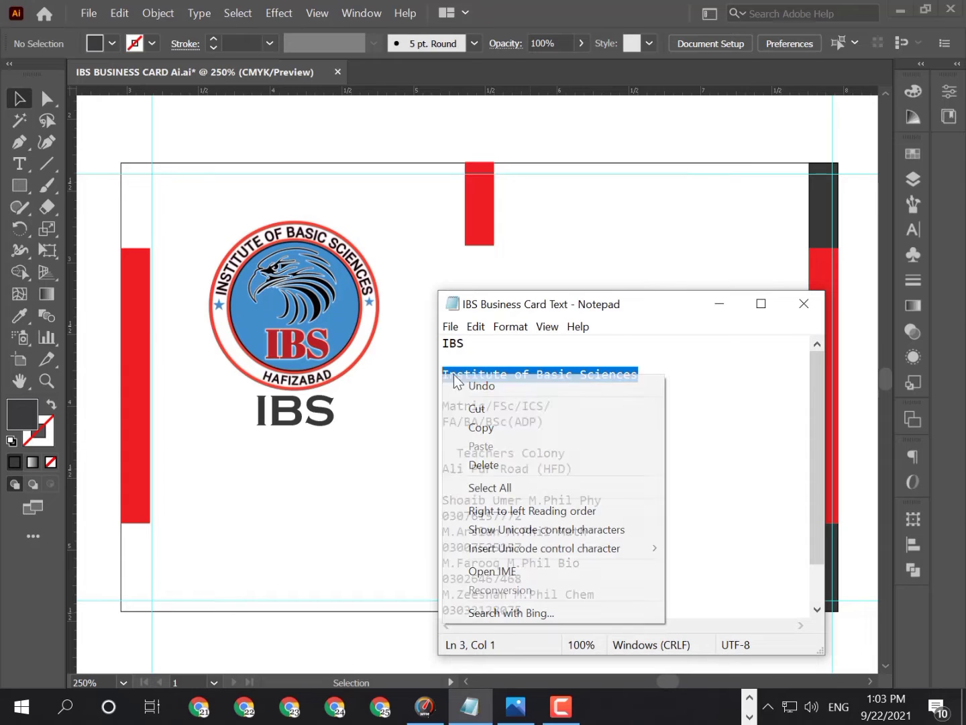
{"action": "left_click", "coordinate": [493, 427]}
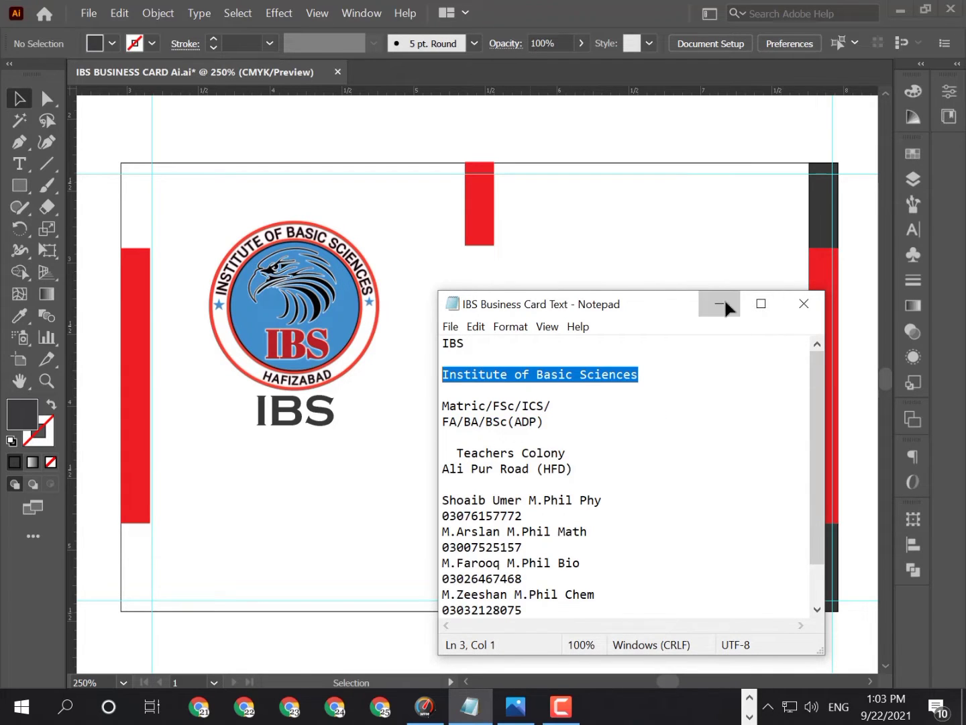
{"action": "left_click", "coordinate": [724, 306]}
Paste "Institute of Basic Sciences" as a new text line just below the IBS text.
{"action": "left_click", "coordinate": [20, 166]}
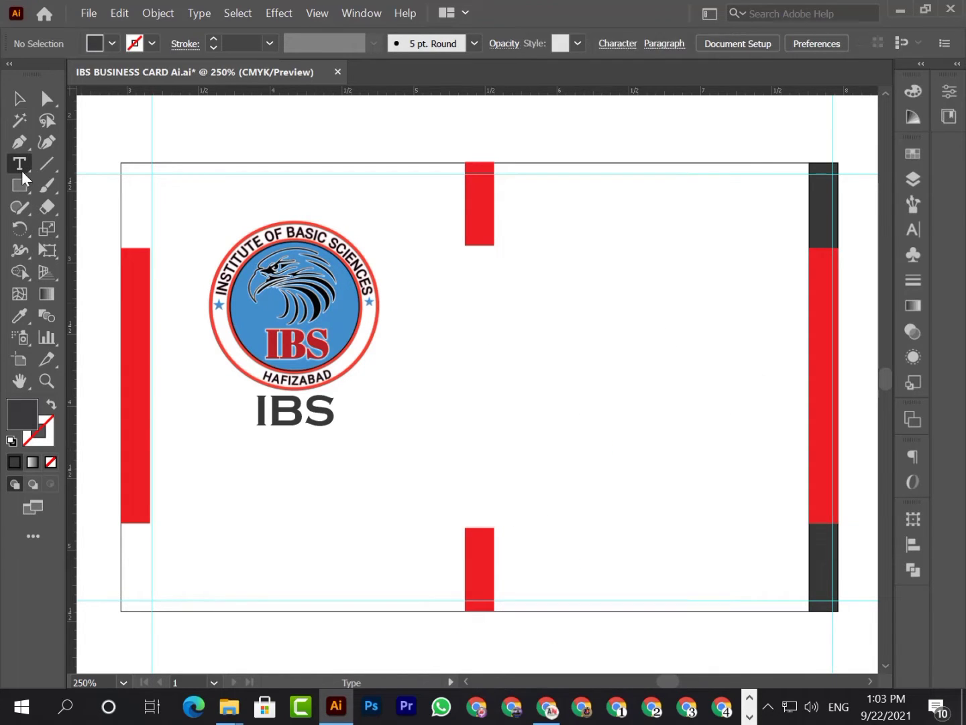
{"action": "left_click", "coordinate": [245, 455]}
{"action": "key", "text": "ctrl+v"}
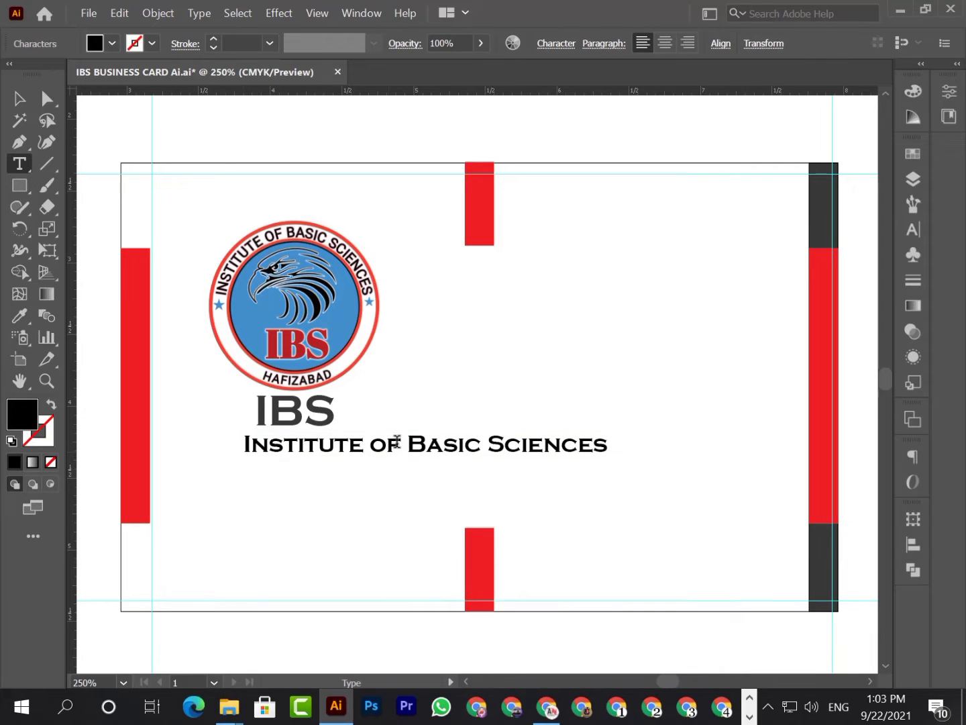
Set the font of the whole "Institute of Basic Sciences" line to Helvetica Bold.
{"action": "key", "text": "ctrl+a"}
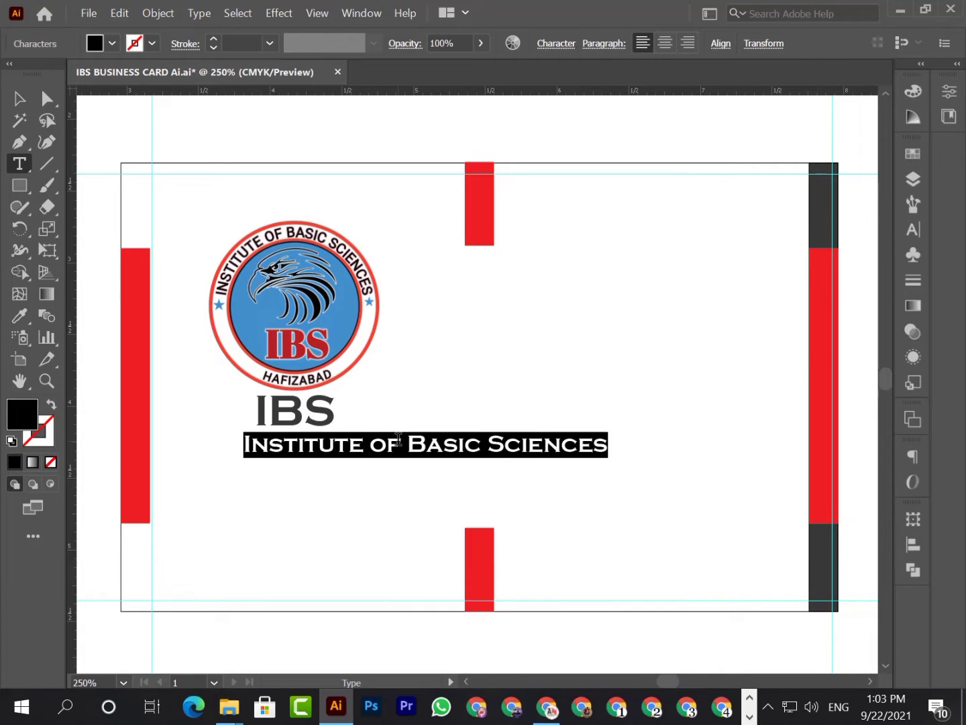
{"action": "left_click", "coordinate": [915, 179]}
{"action": "left_click", "coordinate": [910, 179]}
{"action": "left_click", "coordinate": [913, 229]}
{"action": "left_click", "coordinate": [879, 171]}
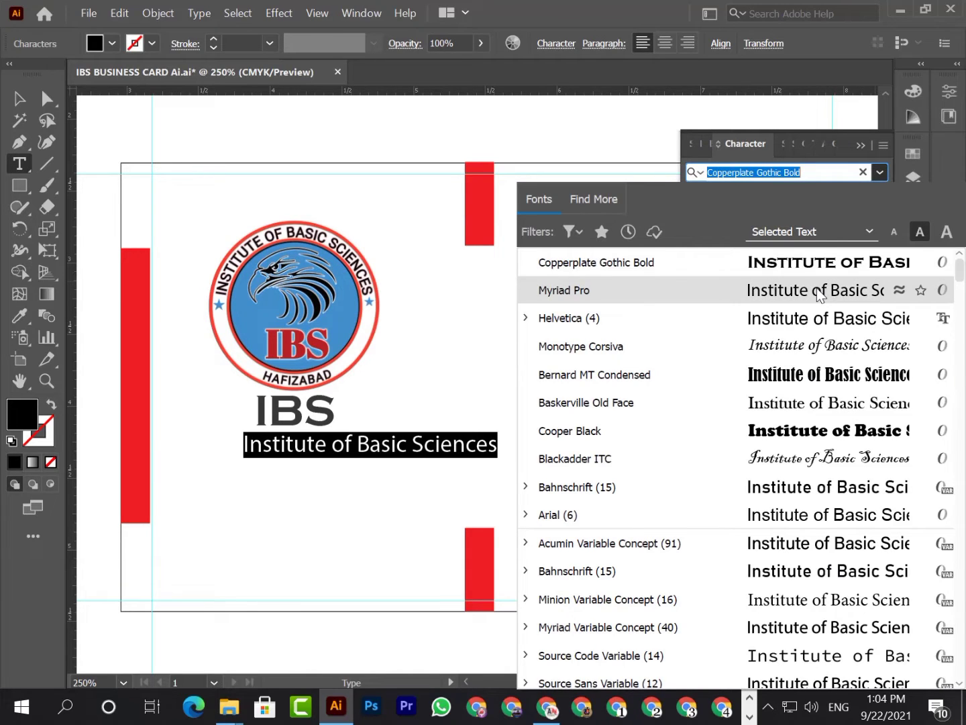
{"action": "left_click", "coordinate": [810, 319]}
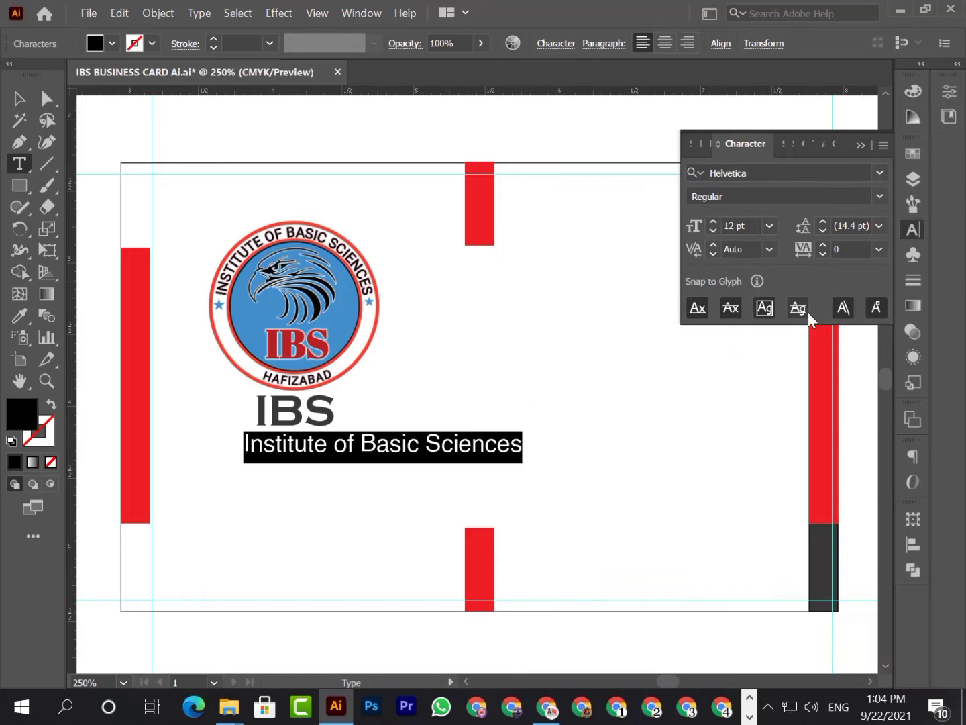
{"action": "left_click", "coordinate": [878, 196]}
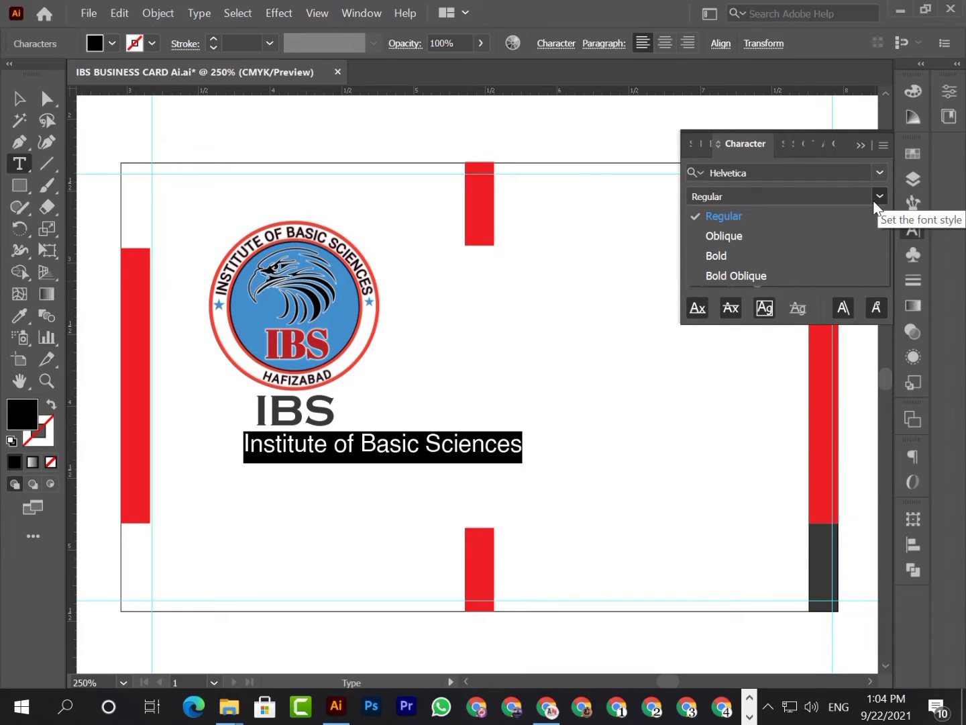
{"action": "left_click", "coordinate": [747, 256]}
Shrink the "Institute of Basic Sciences" text, place it centred directly beneath IBS, and deselect it.
{"action": "left_click", "coordinate": [20, 98]}
{"action": "left_click_drag", "start_coordinate": [402, 444], "coordinate": [296, 444]}
{"action": "key", "text": "ctrl+t"}
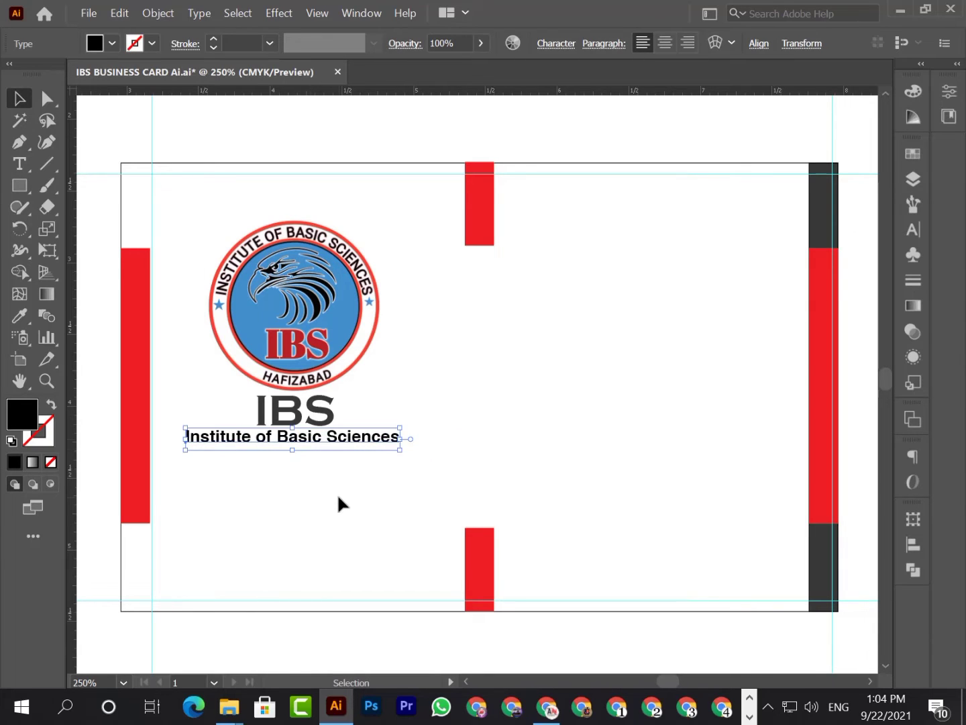
{"action": "left_click", "coordinate": [338, 497]}
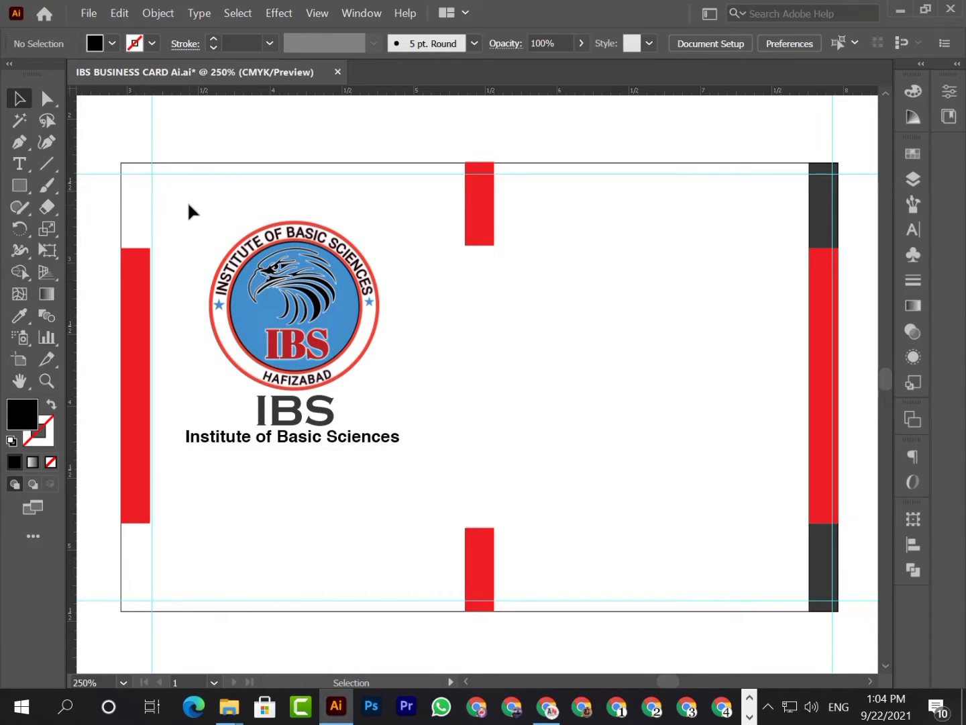
Align the logo, the IBS text and the institute name to a common horizontal centre, and deselect them.
{"action": "left_click_drag", "start_coordinate": [187, 202], "coordinate": [363, 491]}
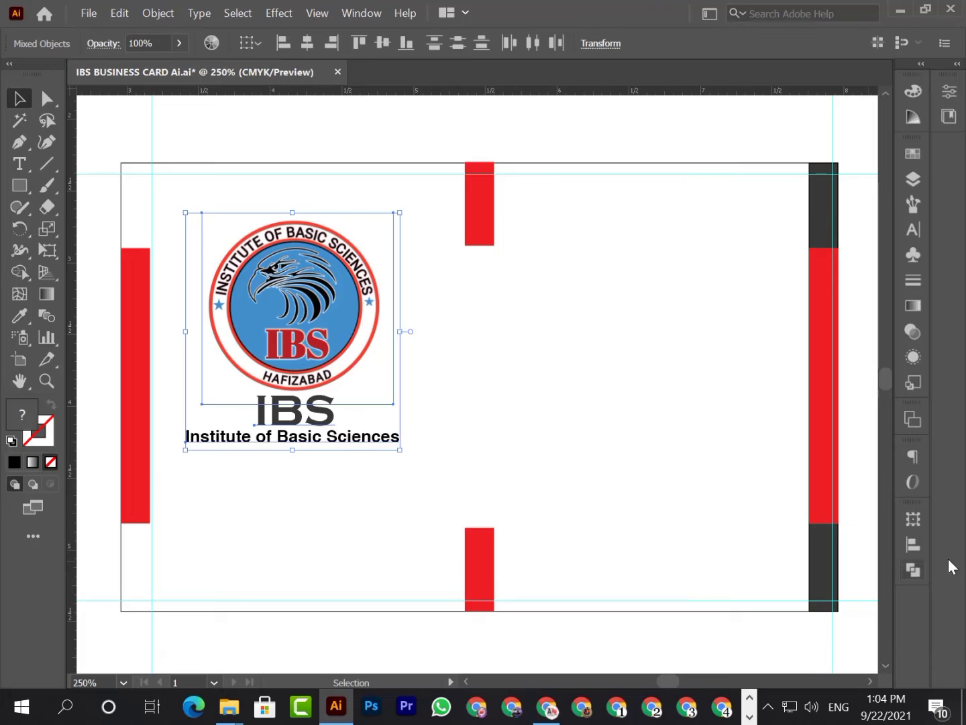
{"action": "left_click", "coordinate": [913, 544]}
{"action": "left_click", "coordinate": [733, 560]}
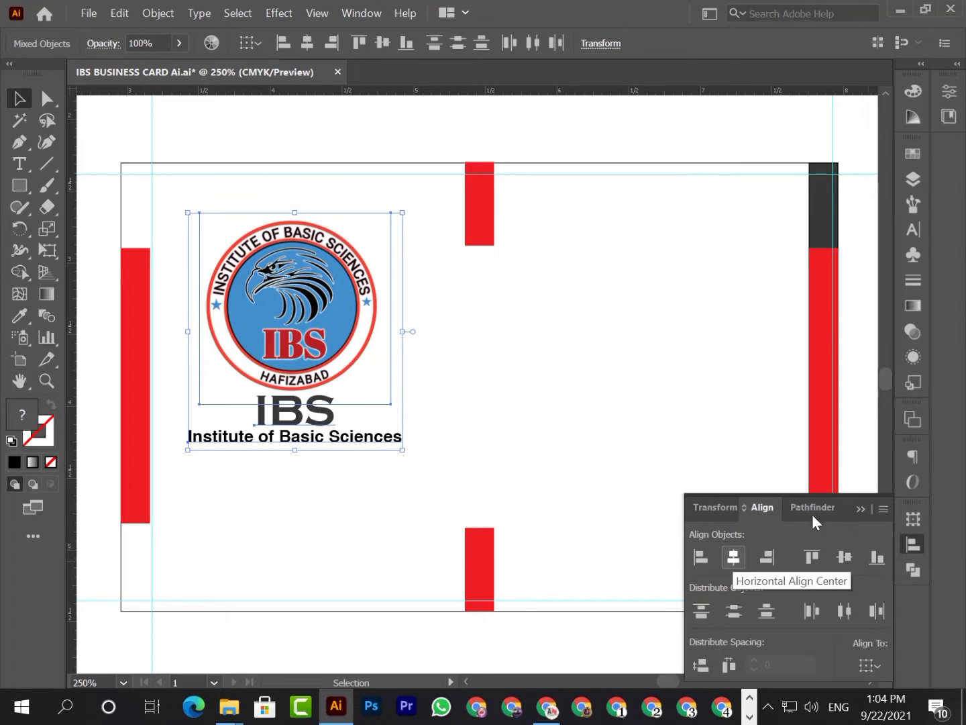
{"action": "left_click", "coordinate": [859, 510]}
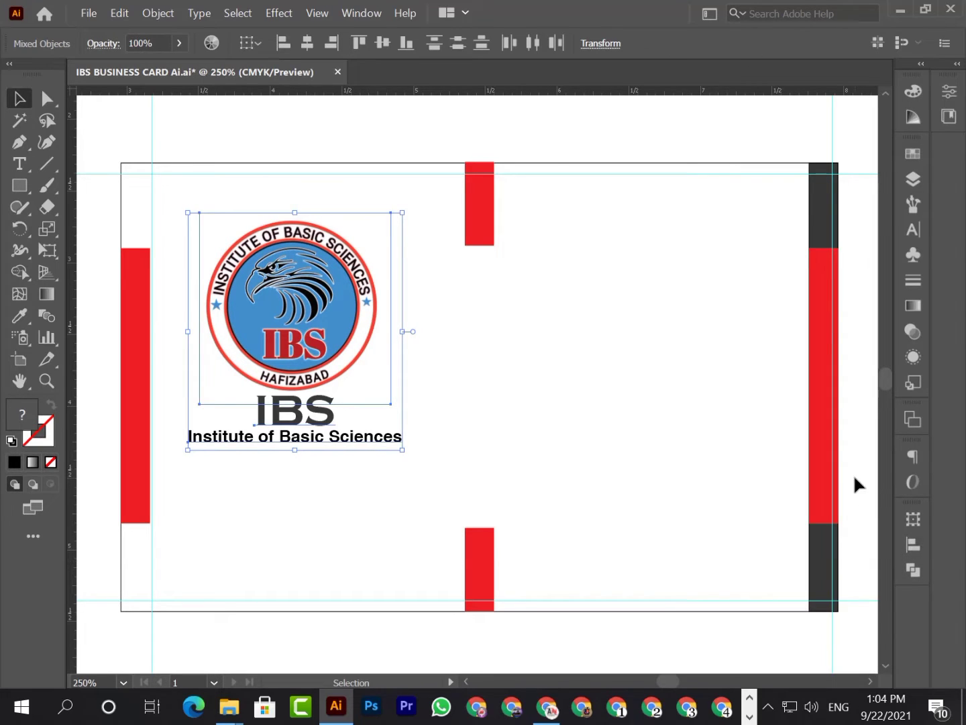
{"action": "left_click", "coordinate": [853, 474]}
Draw a rectangle below the institute name, as wide as that text line.
{"action": "left_click", "coordinate": [25, 187]}
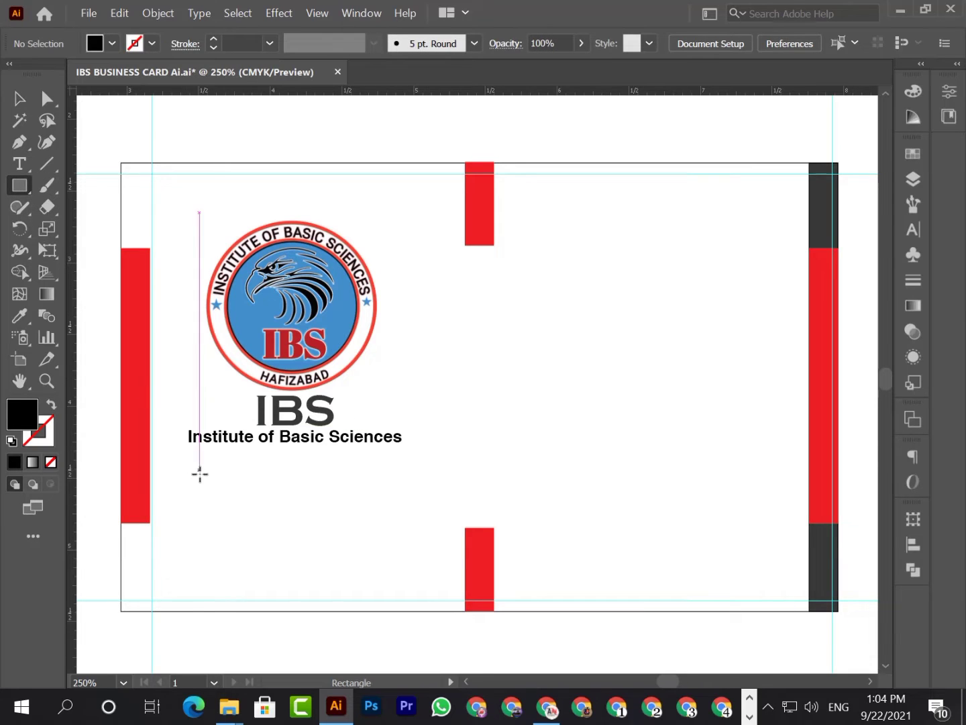
{"action": "mouse_move", "coordinate": [188, 456]}
{"action": "left_mouse_down"}
{"action": "mouse_move", "coordinate": [221, 487]}
{"action": "mouse_move", "coordinate": [315, 524]}
{"action": "mouse_move", "coordinate": [378, 535]}
{"action": "mouse_move", "coordinate": [396, 534]}
{"action": "mouse_move", "coordinate": [402, 519]}
{"action": "left_mouse_up"}
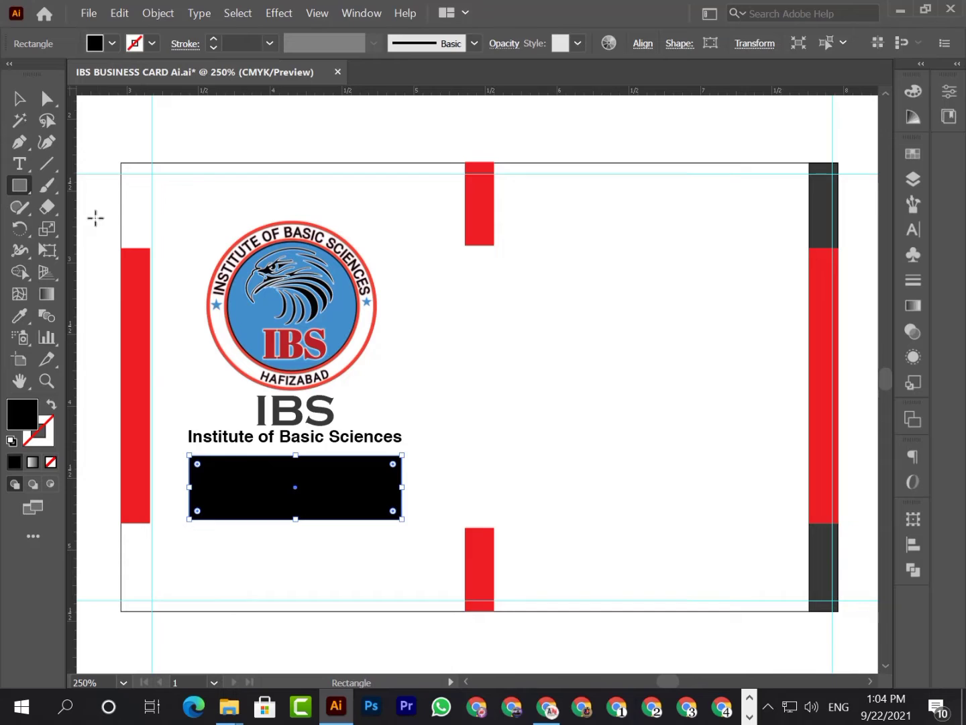
{"action": "left_click", "coordinate": [20, 99]}
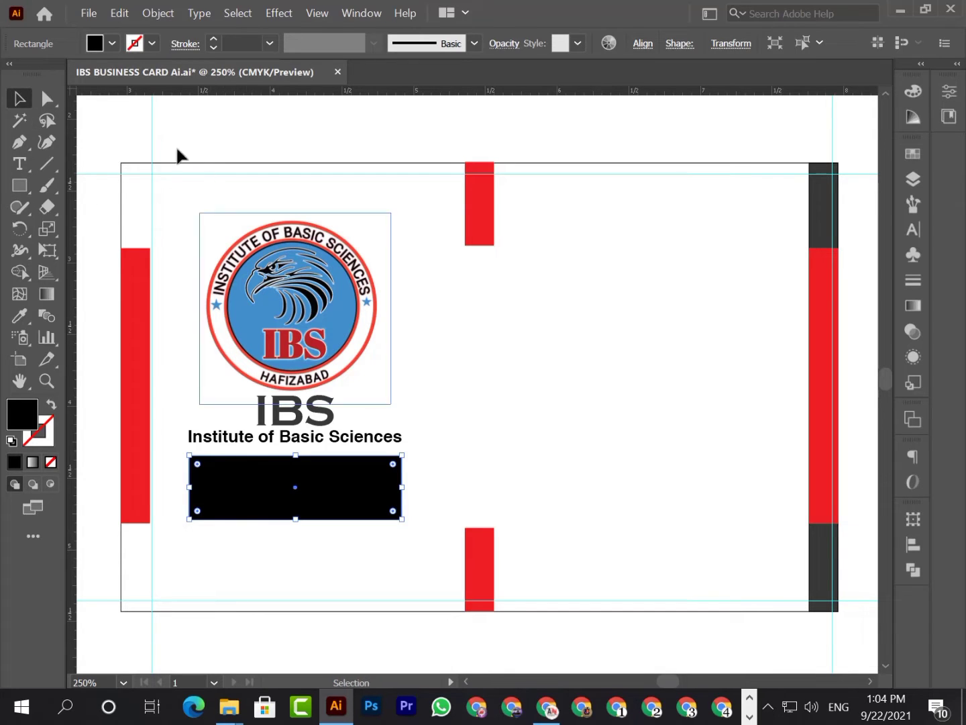
Give the rectangle no fill and a 0.5 pt black stroke, and deselect it.
{"action": "left_click", "coordinate": [112, 45]}
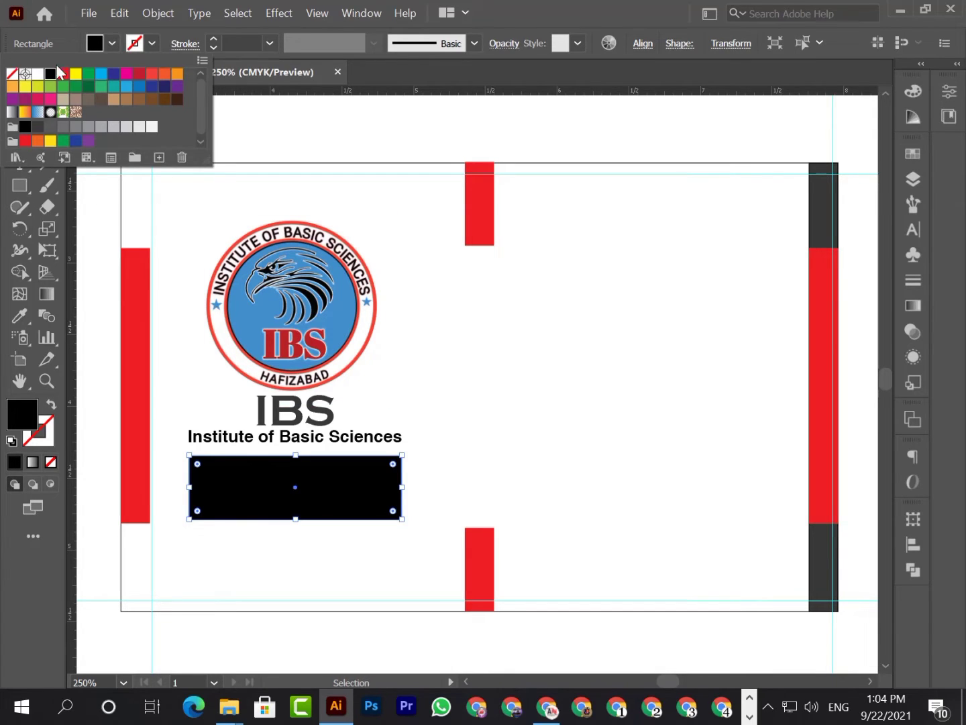
{"action": "left_click", "coordinate": [10, 76]}
{"action": "left_click", "coordinate": [153, 45]}
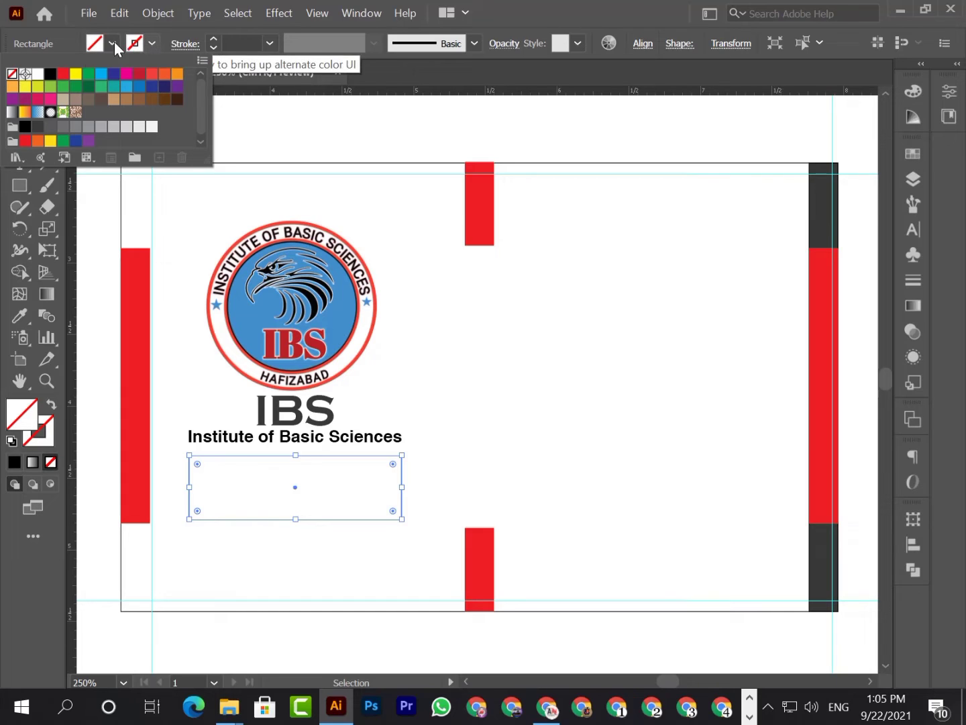
{"action": "left_click", "coordinate": [49, 74]}
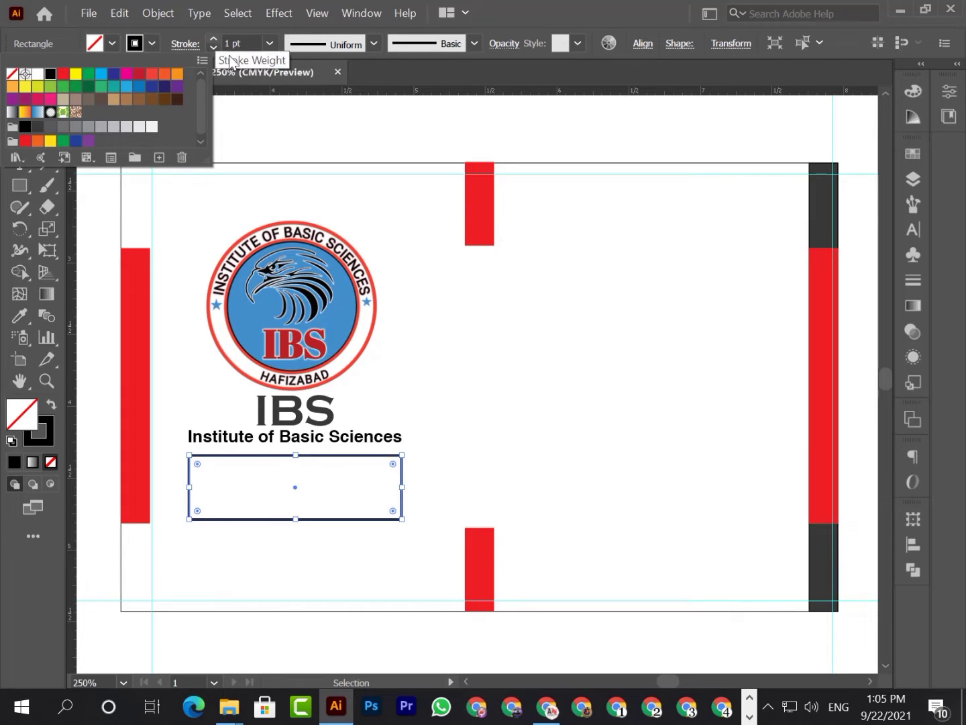
{"action": "left_click", "coordinate": [309, 125]}
Enlarge the logo, both text lines and the rectangle together, and position the group within the card's left half.
{"action": "left_click_drag", "start_coordinate": [176, 196], "coordinate": [305, 542]}
{"action": "left_click_drag", "start_coordinate": [298, 340], "coordinate": [307, 363]}
{"action": "left_click", "coordinate": [442, 479]}
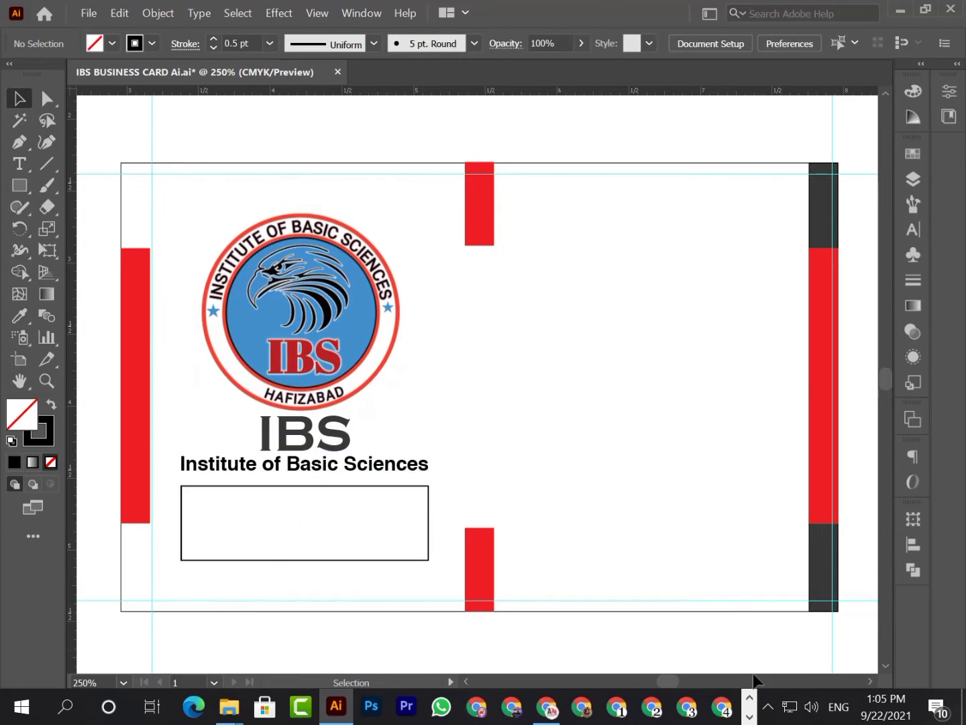
Switch to the Notepad text file, copy the two lines "Matric/FSc/ICS/" and "FA/BA/BSc(ADP)", and minimize the file.
{"action": "left_click", "coordinate": [751, 717]}
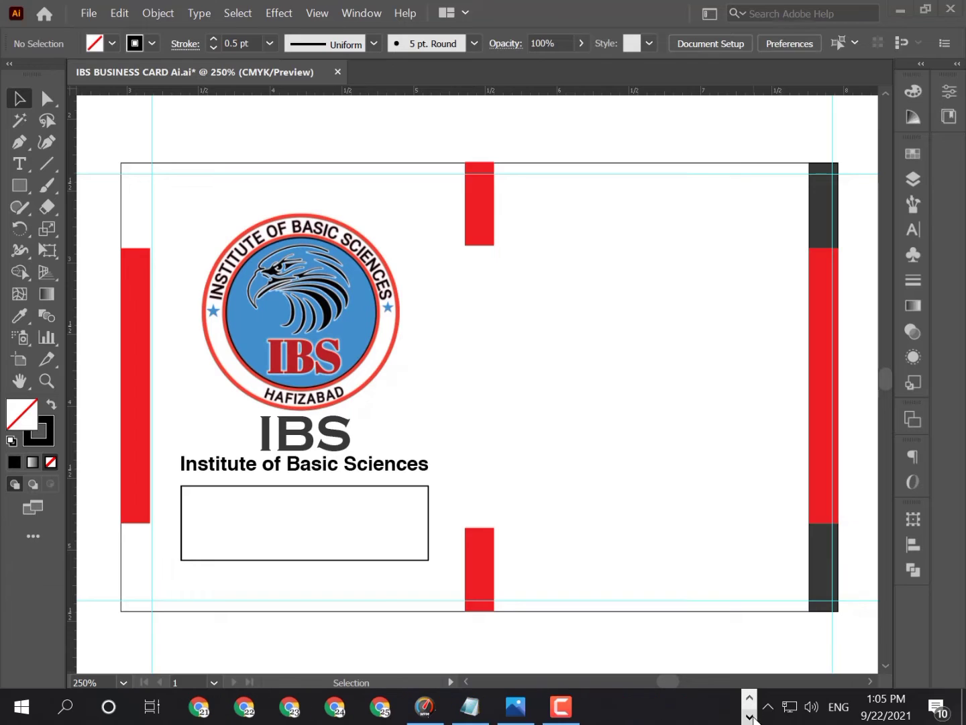
{"action": "left_click", "coordinate": [469, 706]}
{"action": "left_click_drag", "start_coordinate": [444, 406], "coordinate": [546, 419]}
{"action": "right_click", "coordinate": [530, 416]}
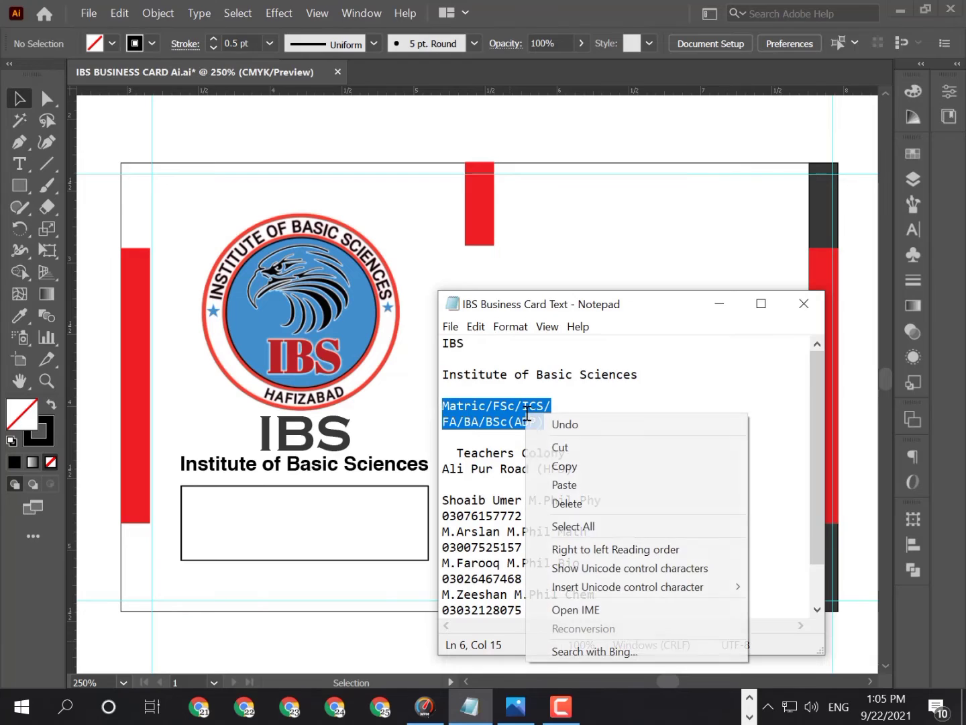
{"action": "left_click", "coordinate": [569, 463]}
{"action": "left_click", "coordinate": [736, 309]}
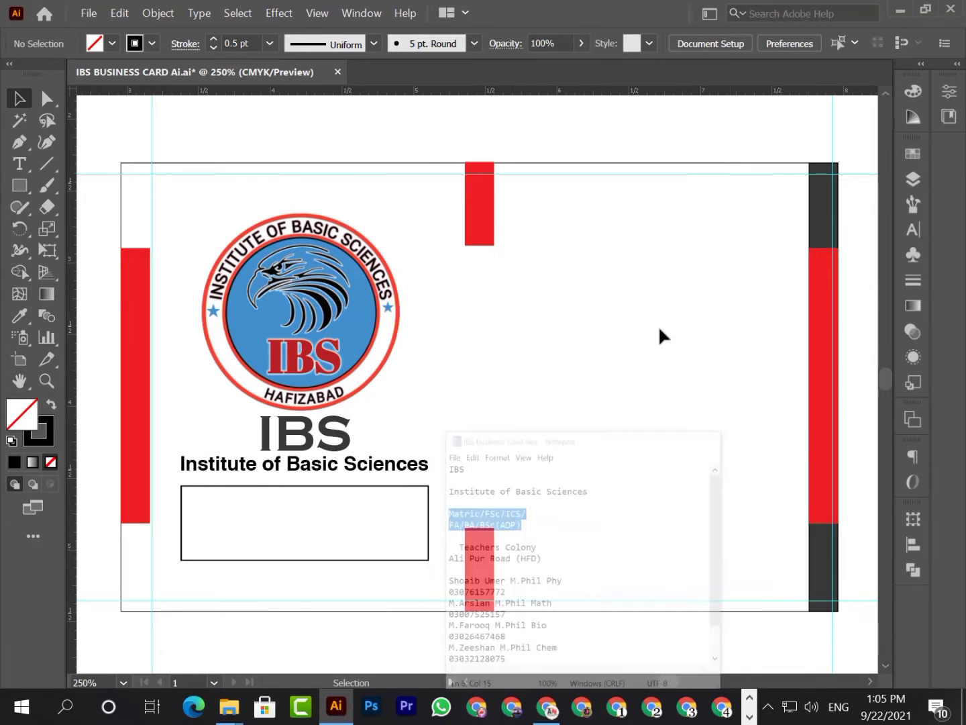
Paste the course lines "Matric/FSc/ICS/ FA/BA/BSc(ADP)" as new text inside the outlined rectangle.
{"action": "left_click", "coordinate": [20, 163]}
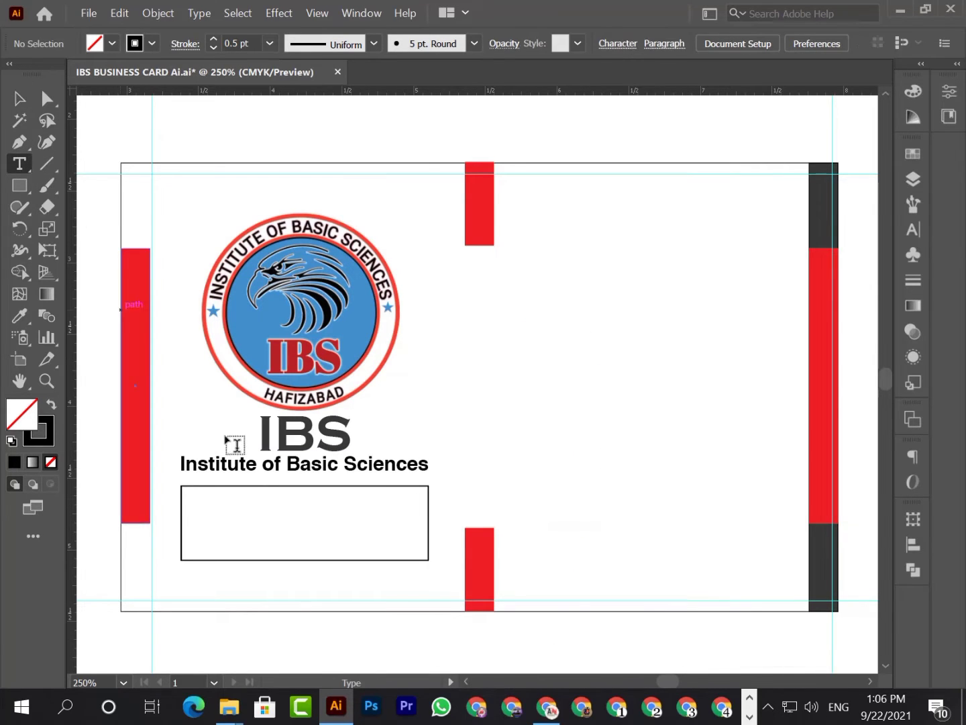
{"action": "left_click", "coordinate": [906, 231]}
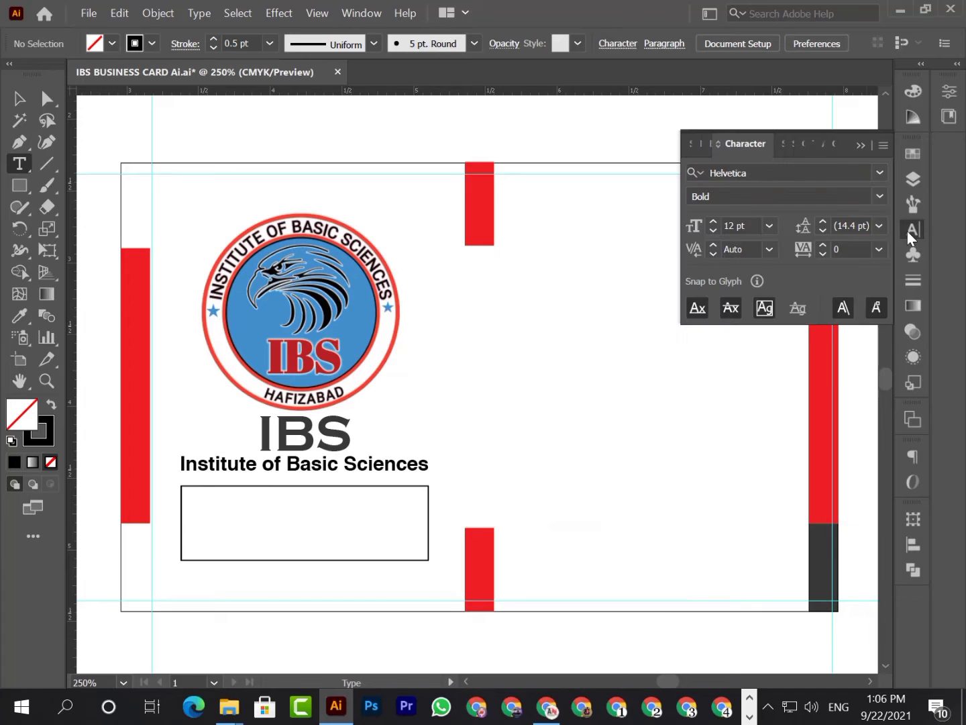
{"action": "left_click", "coordinate": [913, 178]}
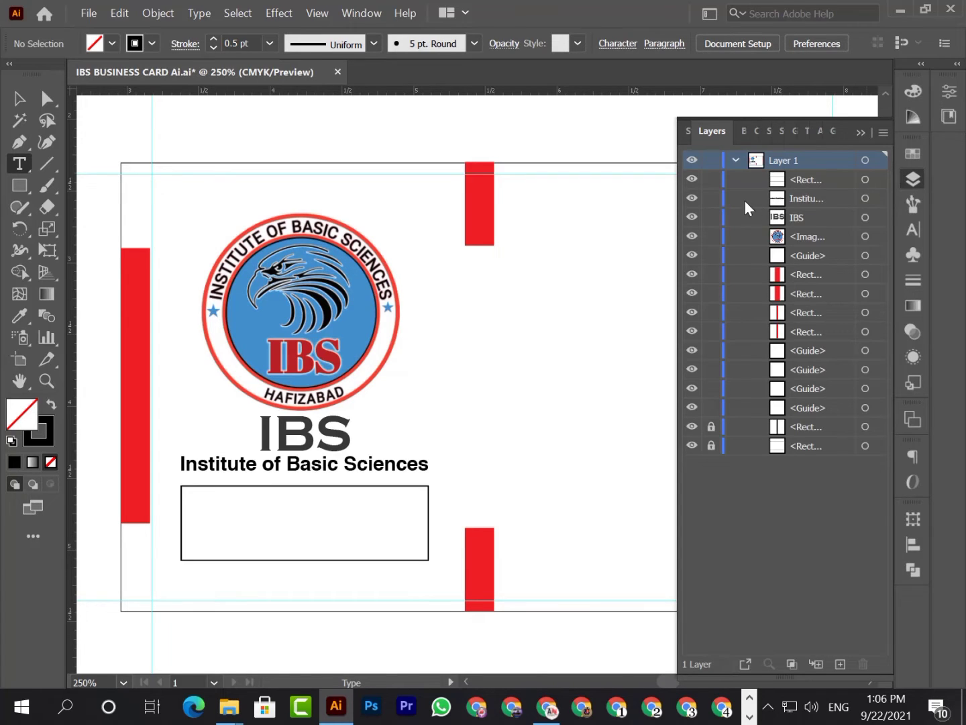
{"action": "left_click", "coordinate": [860, 132]}
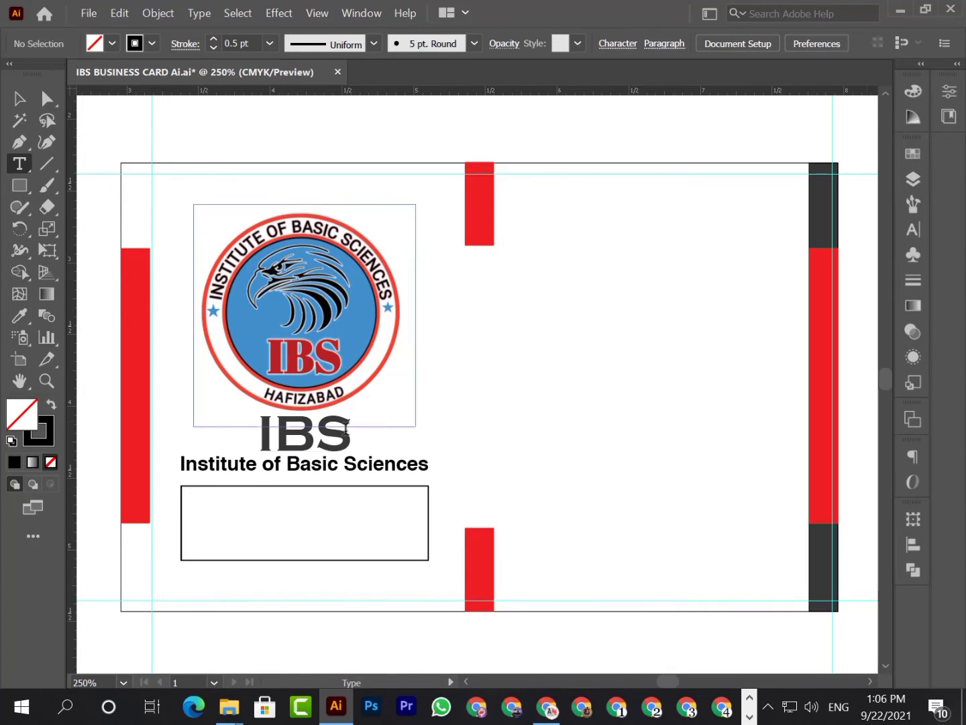
{"action": "left_click", "coordinate": [234, 534]}
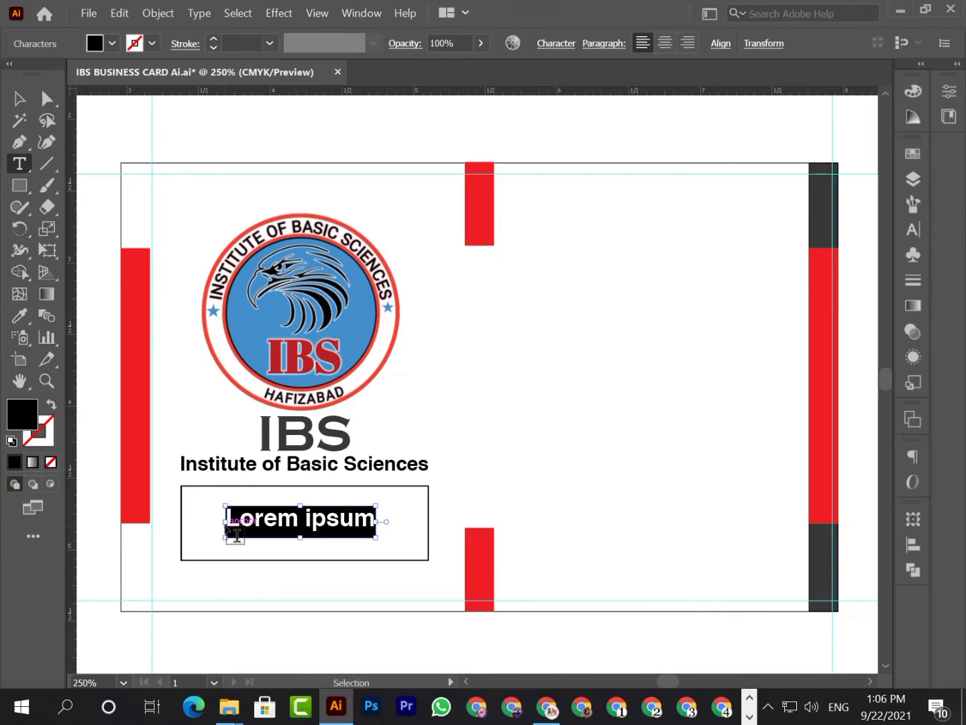
{"action": "key", "text": "ctrl+v"}
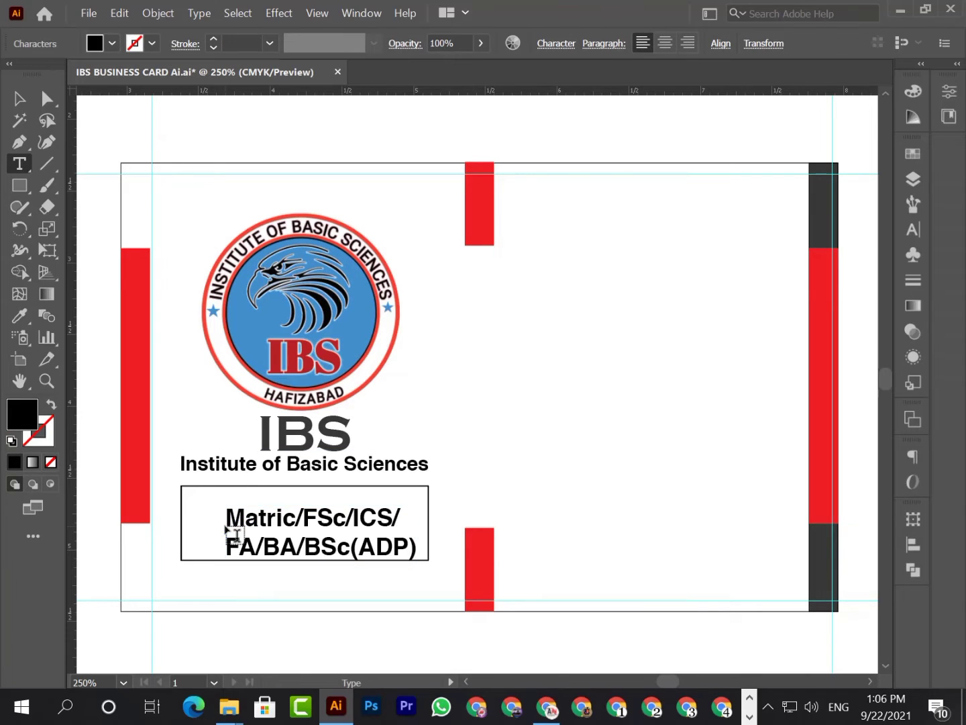
Move the course text to the rectangle's upper-left corner, make it non-bold, enlarge it to the rectangle's full width, and deselect it.
{"action": "left_click", "coordinate": [15, 100]}
{"action": "left_click_drag", "start_coordinate": [330, 534], "coordinate": [286, 518]}
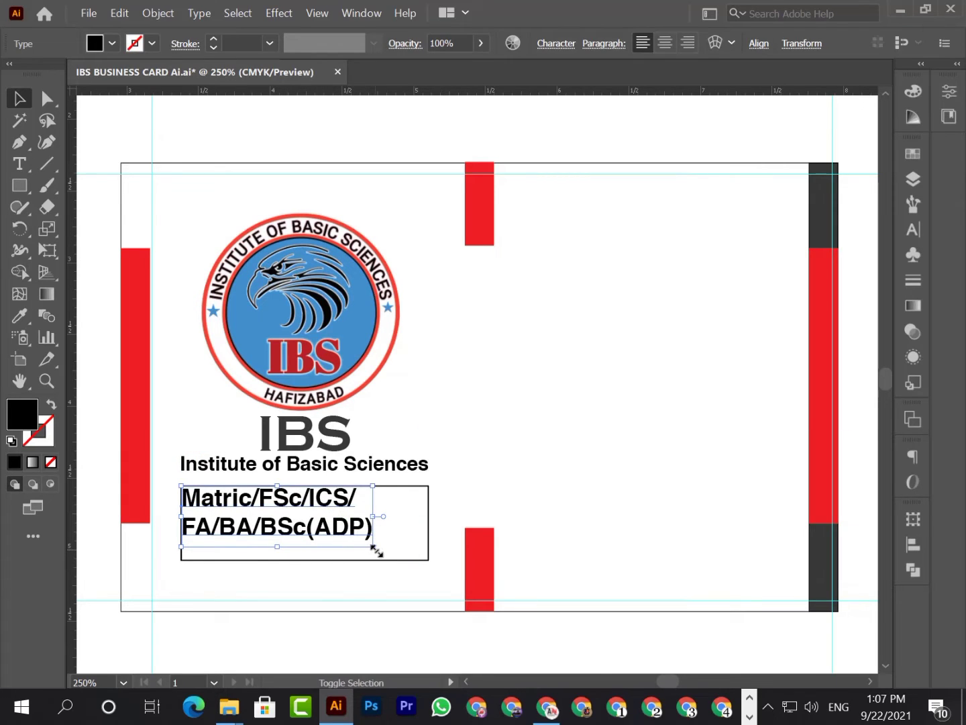
{"action": "left_click_drag", "start_coordinate": [373, 546], "coordinate": [430, 523]}
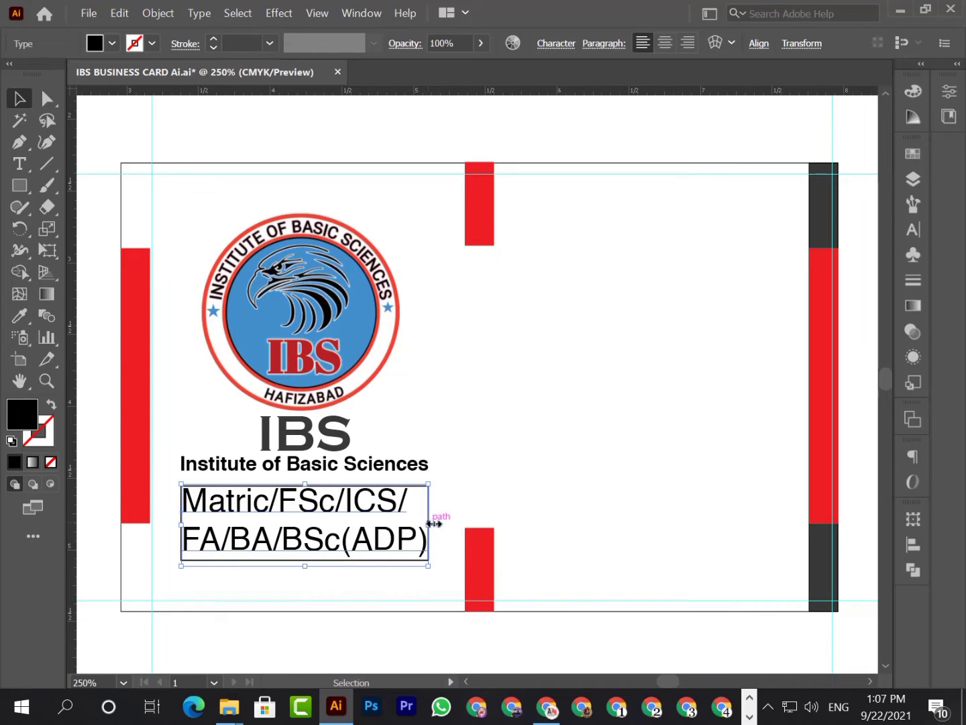
{"action": "left_click", "coordinate": [441, 565]}
Select all of the course text inside the outlined rectangle and set its font to Baskerville Old Face.
{"action": "left_click", "coordinate": [914, 178]}
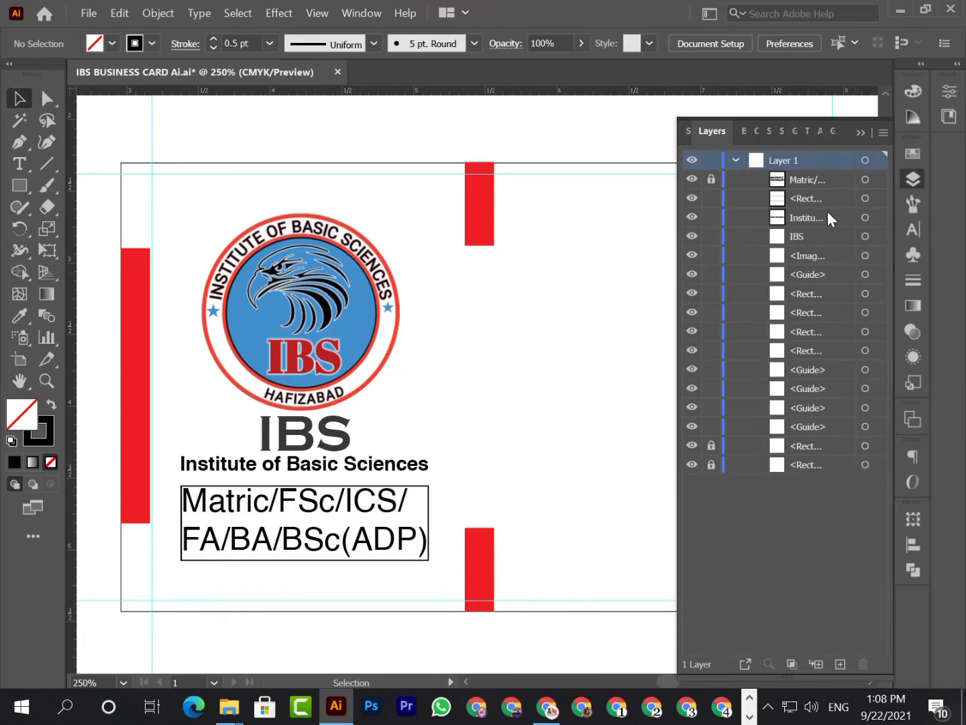
{"action": "left_click", "coordinate": [865, 133]}
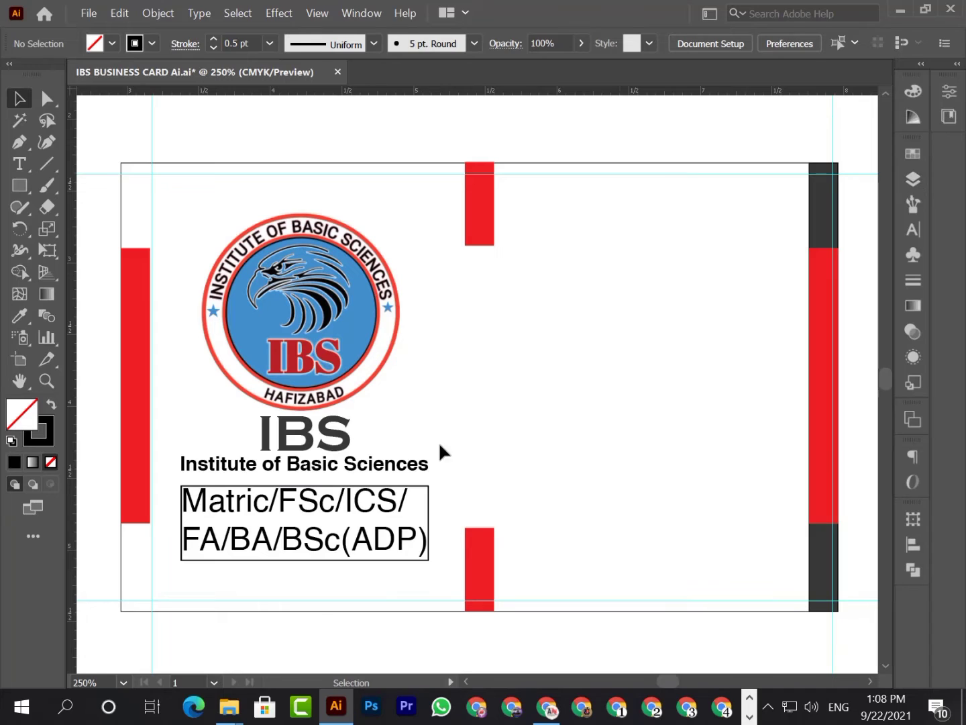
{"action": "double_click", "coordinate": [232, 510]}
{"action": "triple_click", "coordinate": [235, 511]}
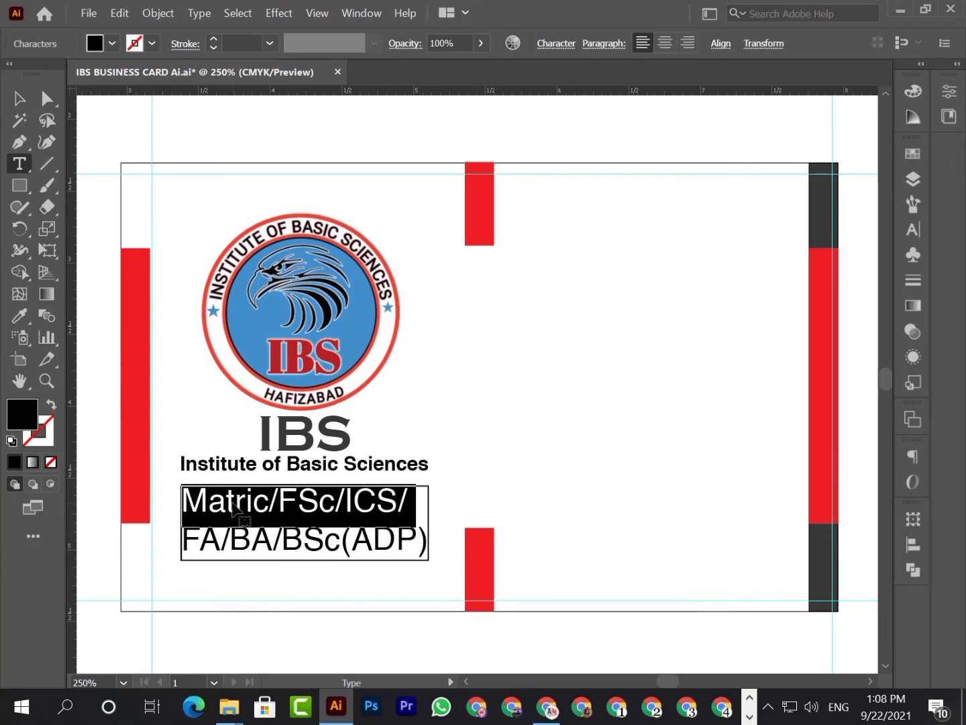
{"action": "key", "text": "ctrl+a"}
{"action": "left_click", "coordinate": [907, 232]}
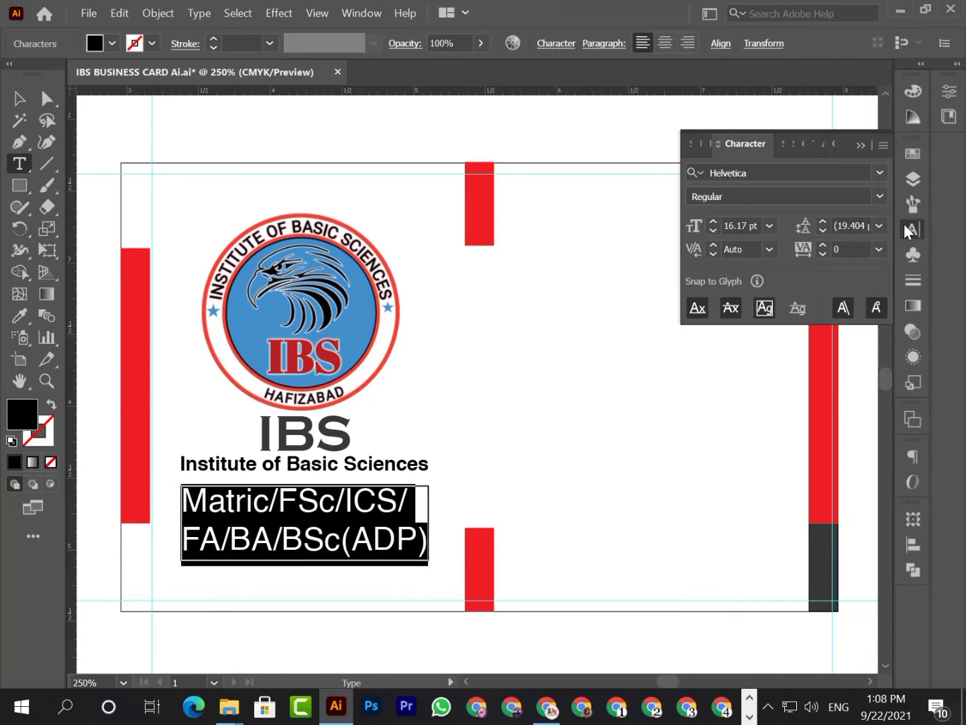
{"action": "left_click", "coordinate": [879, 171]}
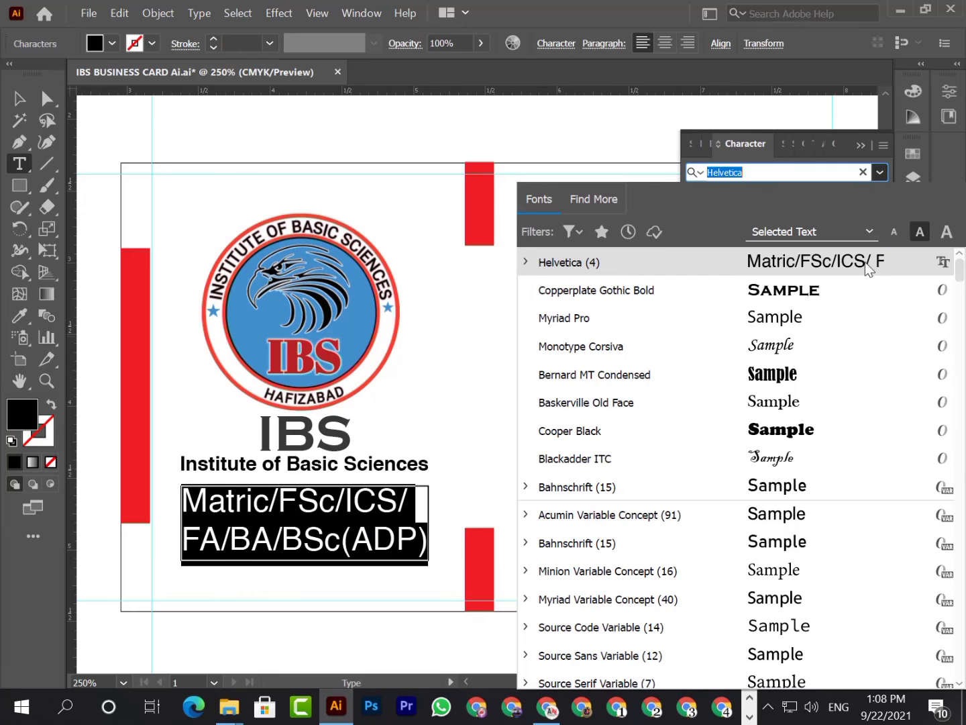
{"action": "left_click", "coordinate": [794, 403]}
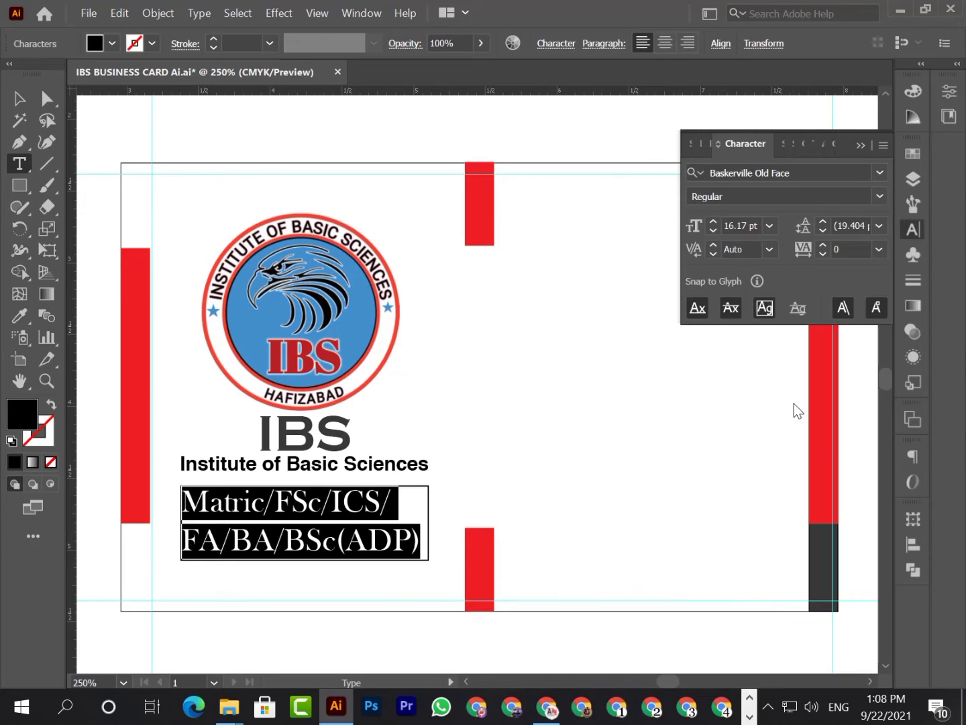
Set the course text to 17 pt, narrow it to the outlined rectangle's width, and deselect it.
{"action": "left_click", "coordinate": [712, 221]}
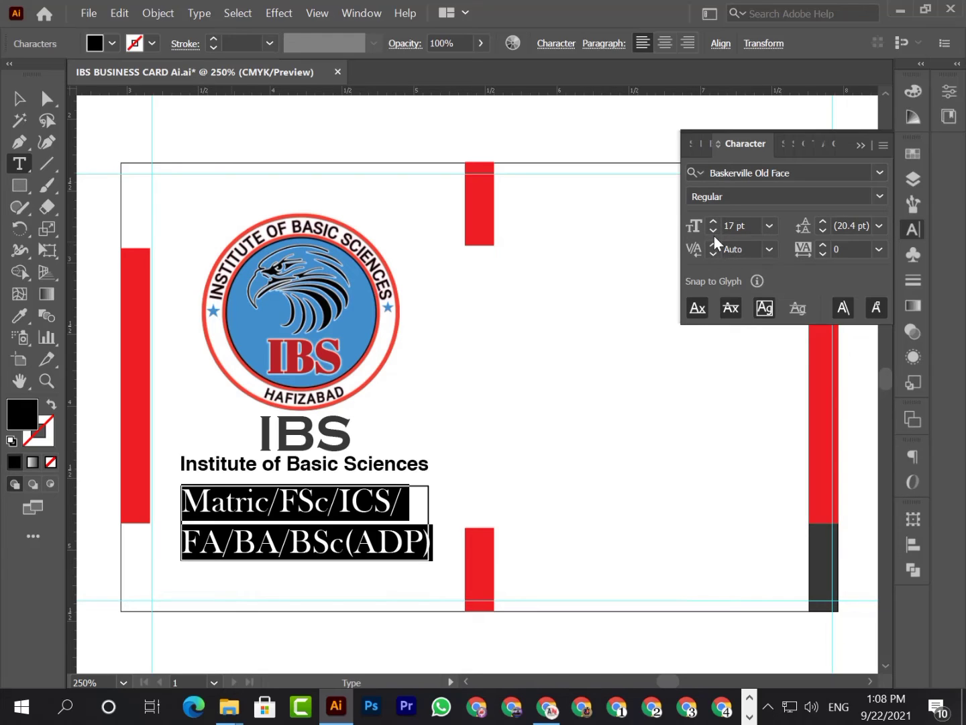
{"action": "left_click", "coordinate": [864, 145]}
{"action": "left_click", "coordinate": [19, 98]}
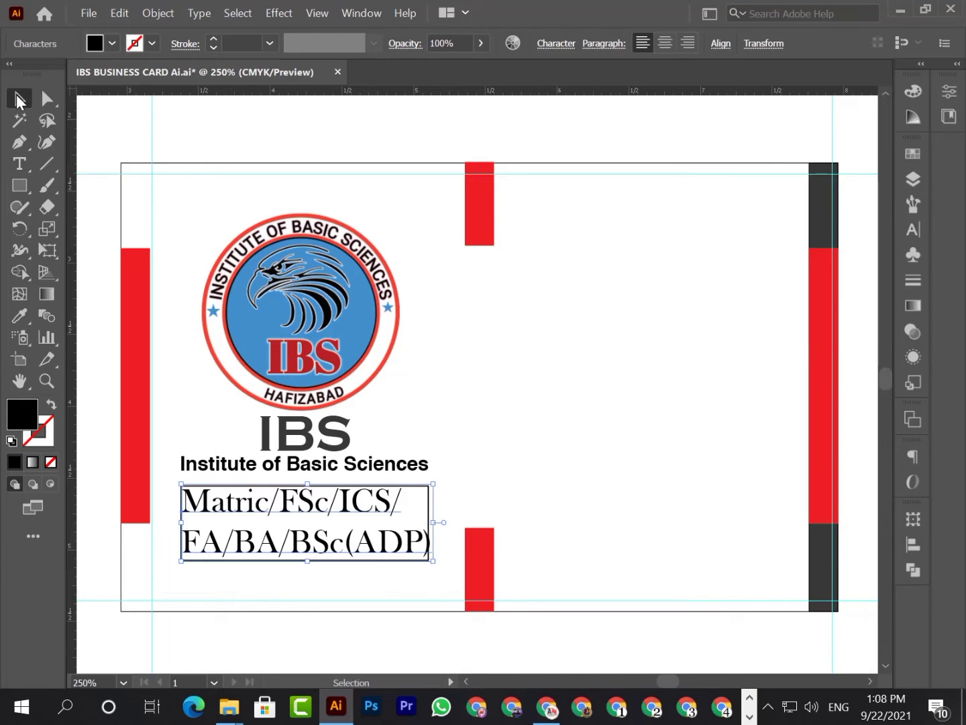
{"action": "left_click_drag", "start_coordinate": [433, 526], "coordinate": [426, 524]}
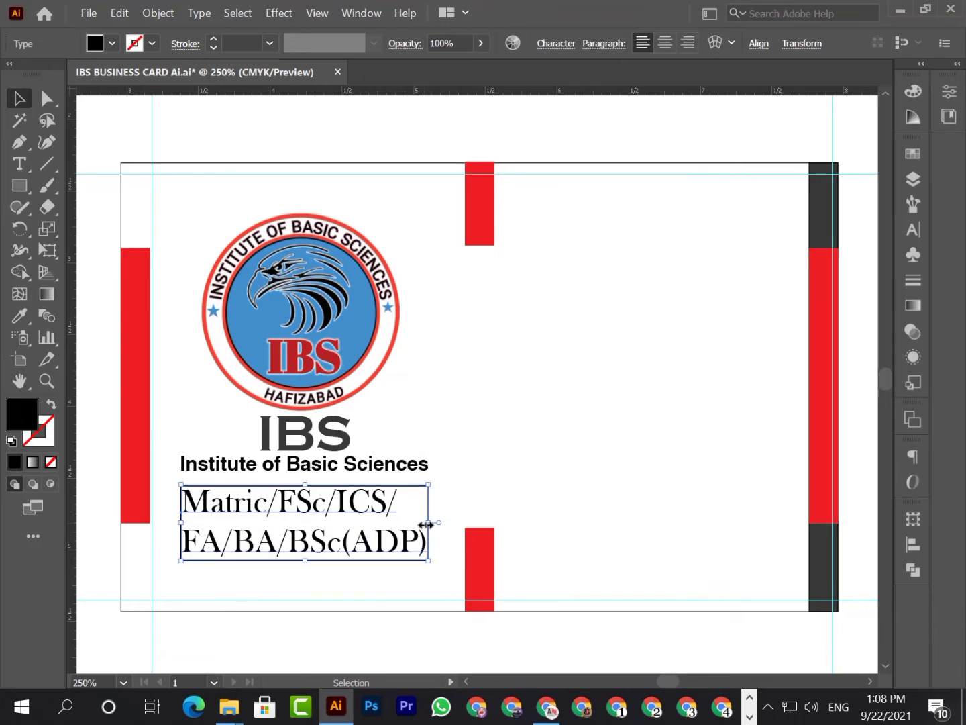
{"action": "left_click", "coordinate": [292, 650]}
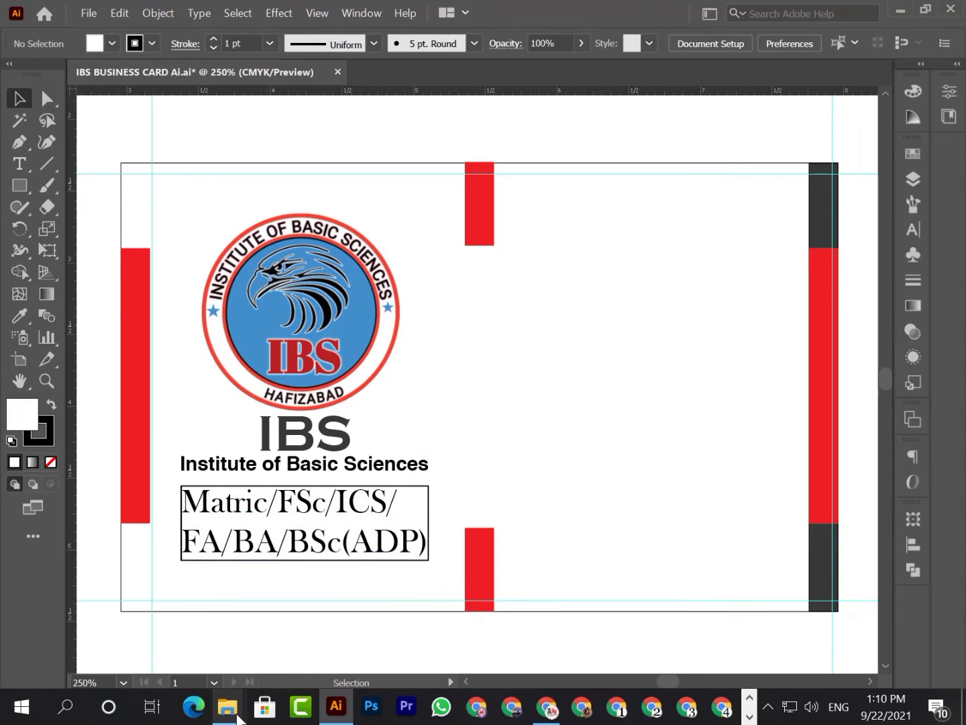
Switch to the IBS Business Card folder in File Explorer and open the file "Ai Icon data" in Illustrator.
{"action": "mouse_move", "coordinate": [228, 706]}
{"action": "left_click", "coordinate": [309, 664]}
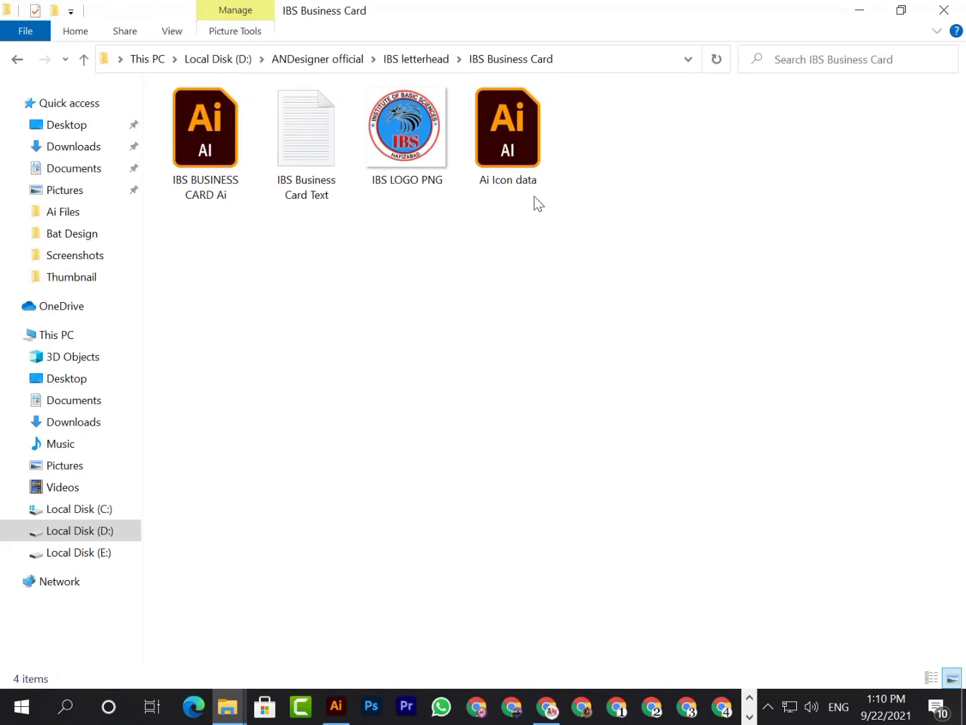
{"action": "double_click", "coordinate": [507, 149]}
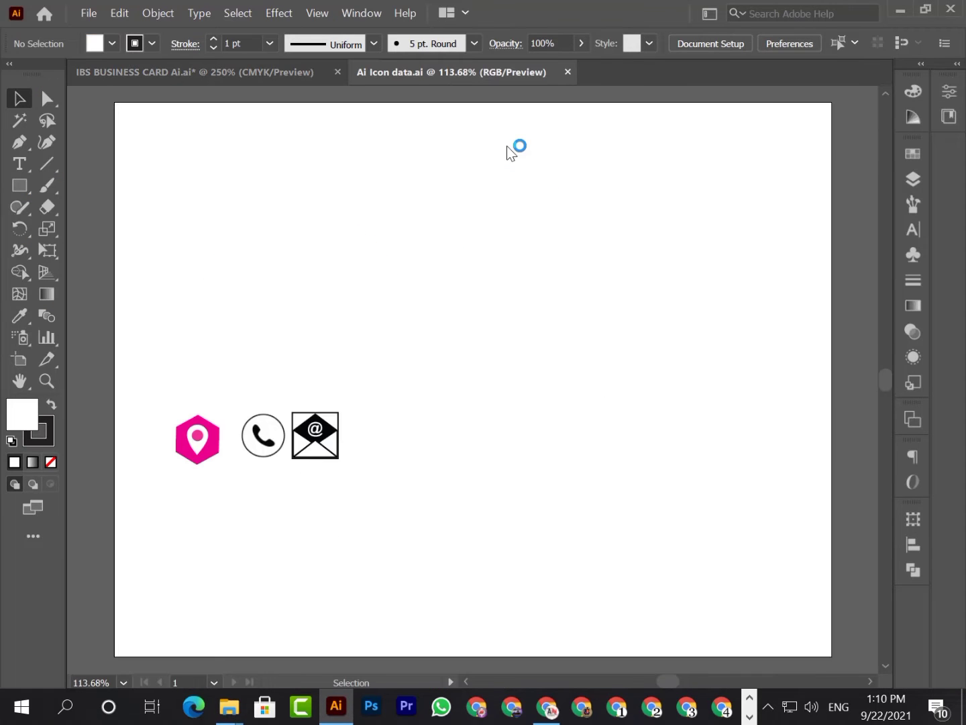
Bring the pink location icon into the business card document and position it near the top of the card's right half.
{"action": "left_click_drag", "start_coordinate": [191, 430], "coordinate": [272, 72]}
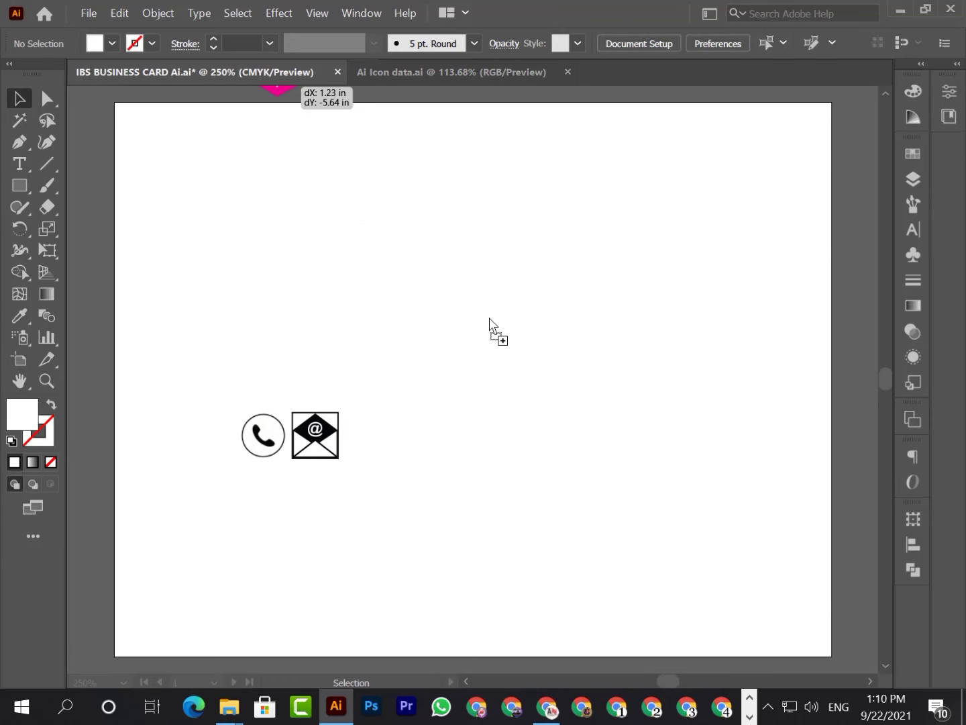
{"action": "left_click_drag", "start_coordinate": [489, 321], "coordinate": [550, 316]}
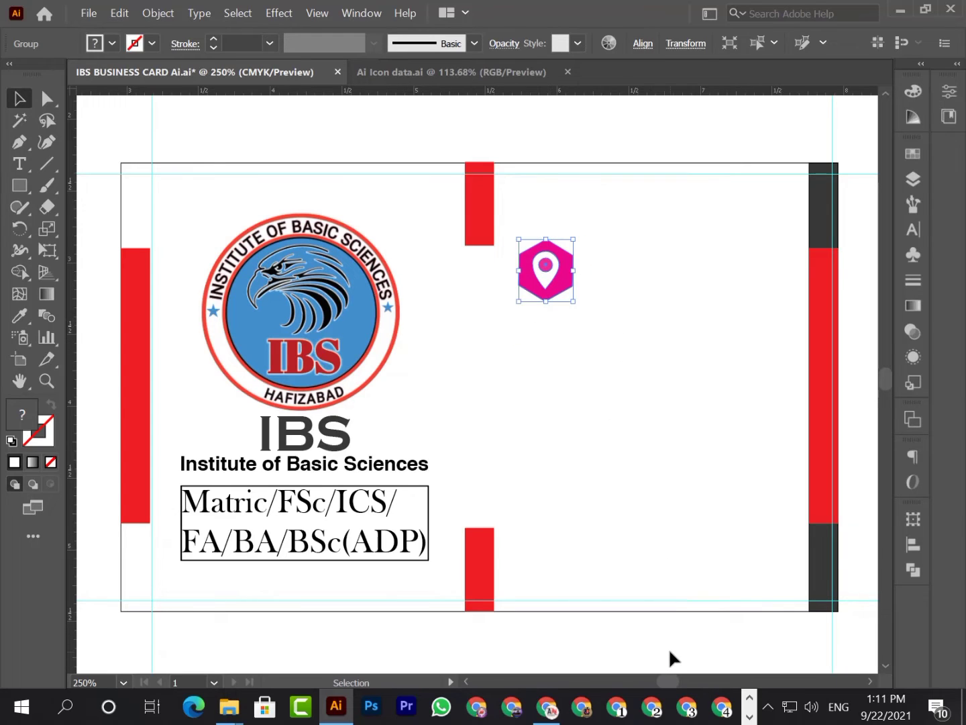
{"action": "left_click", "coordinate": [671, 653]}
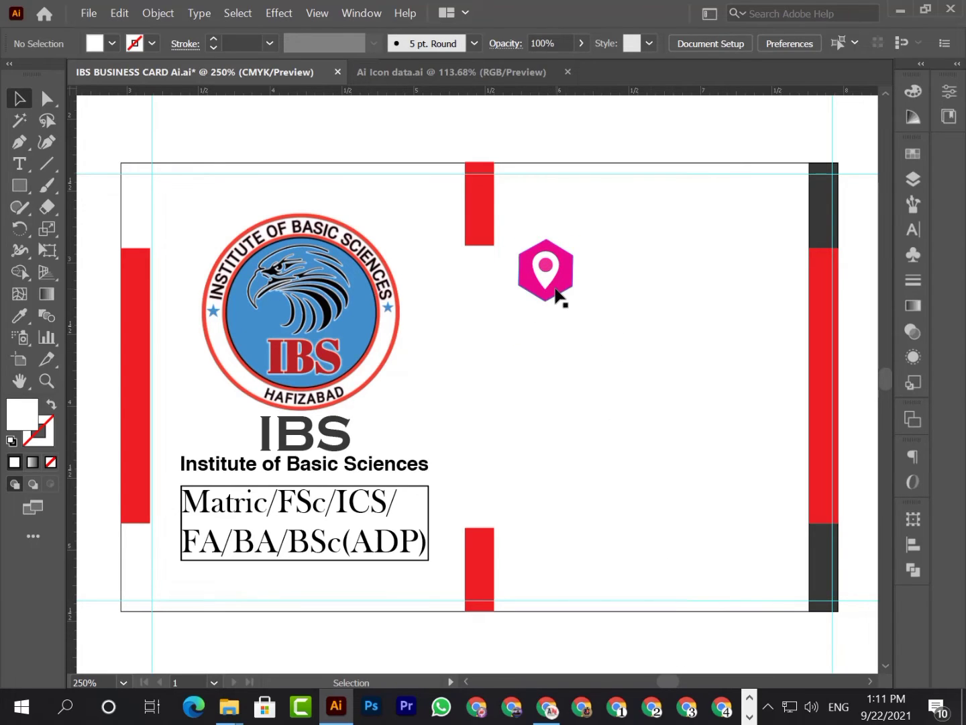
{"action": "left_click_drag", "start_coordinate": [555, 288], "coordinate": [554, 275]}
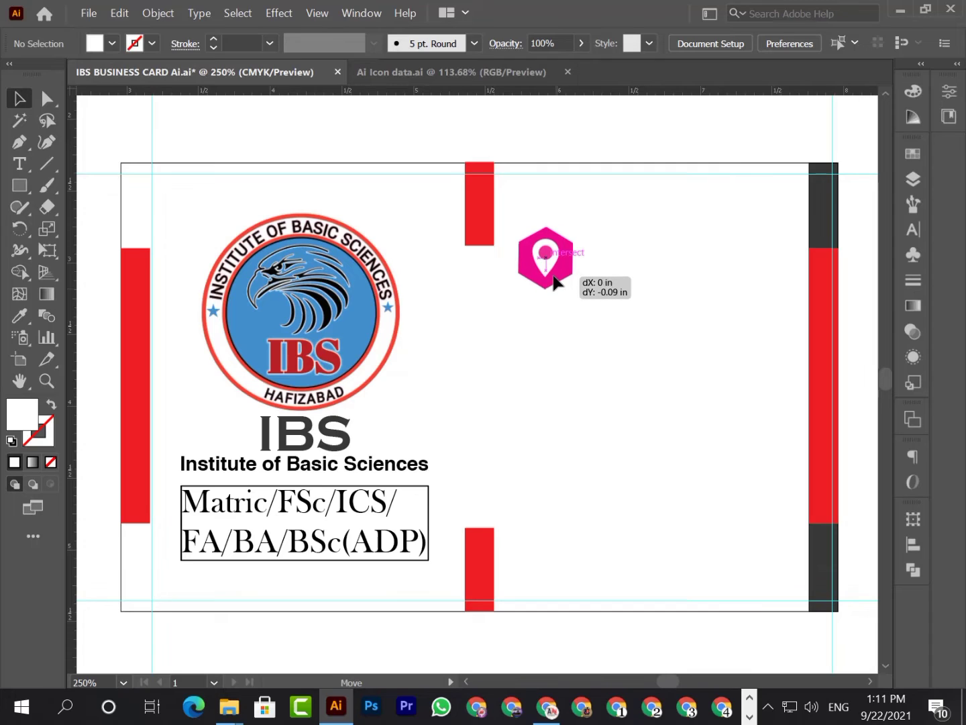
{"action": "left_click", "coordinate": [716, 642]}
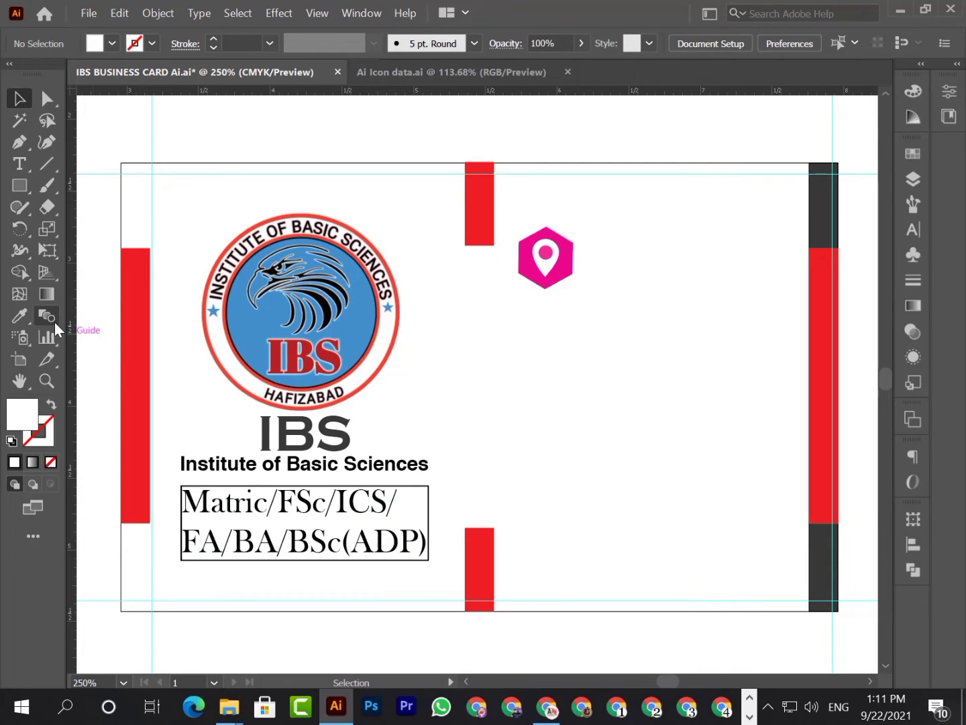
Add two vertical guides, one along each side of the pink location icon.
{"action": "left_click_drag", "start_coordinate": [75, 341], "coordinate": [516, 365]}
{"action": "left_click_drag", "start_coordinate": [77, 418], "coordinate": [573, 415]}
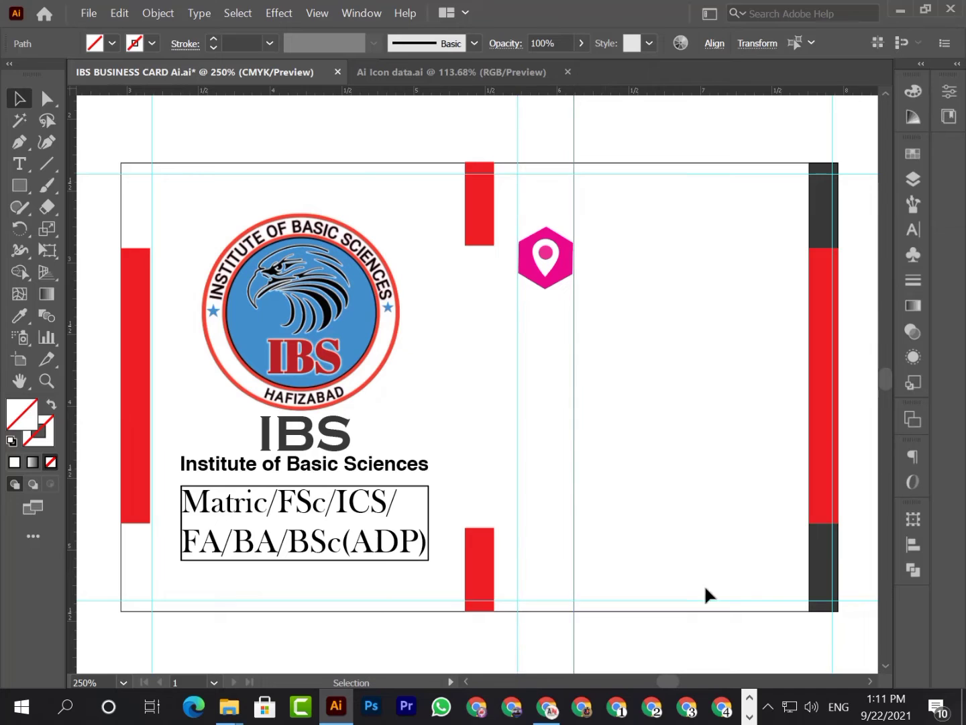
{"action": "left_click", "coordinate": [706, 588]}
Switch to the Notepad text file, copy the institute's two address lines, and minimize the file.
{"action": "left_click", "coordinate": [750, 716]}
{"action": "left_click", "coordinate": [750, 717]}
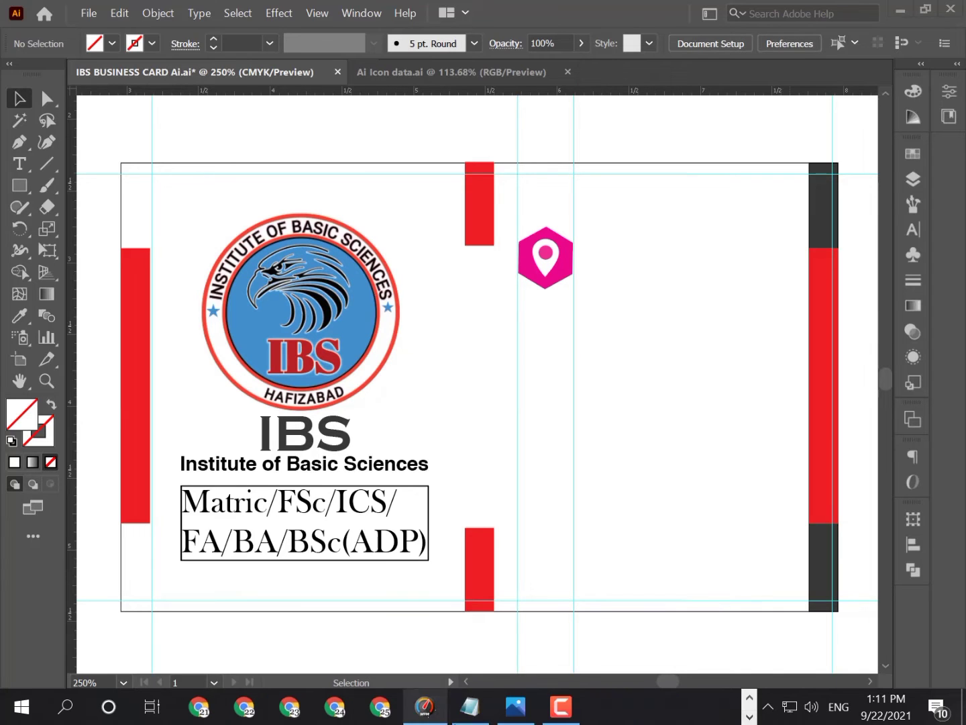
{"action": "left_click", "coordinate": [470, 706]}
{"action": "left_click", "coordinate": [470, 442]}
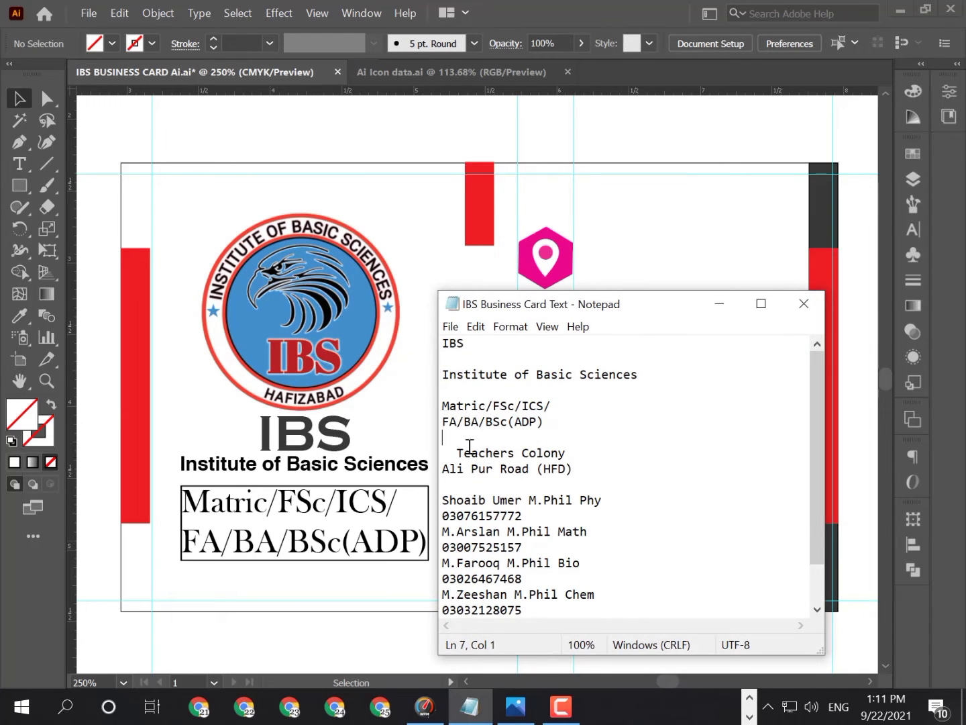
{"action": "left_click_drag", "start_coordinate": [455, 450], "coordinate": [573, 470]}
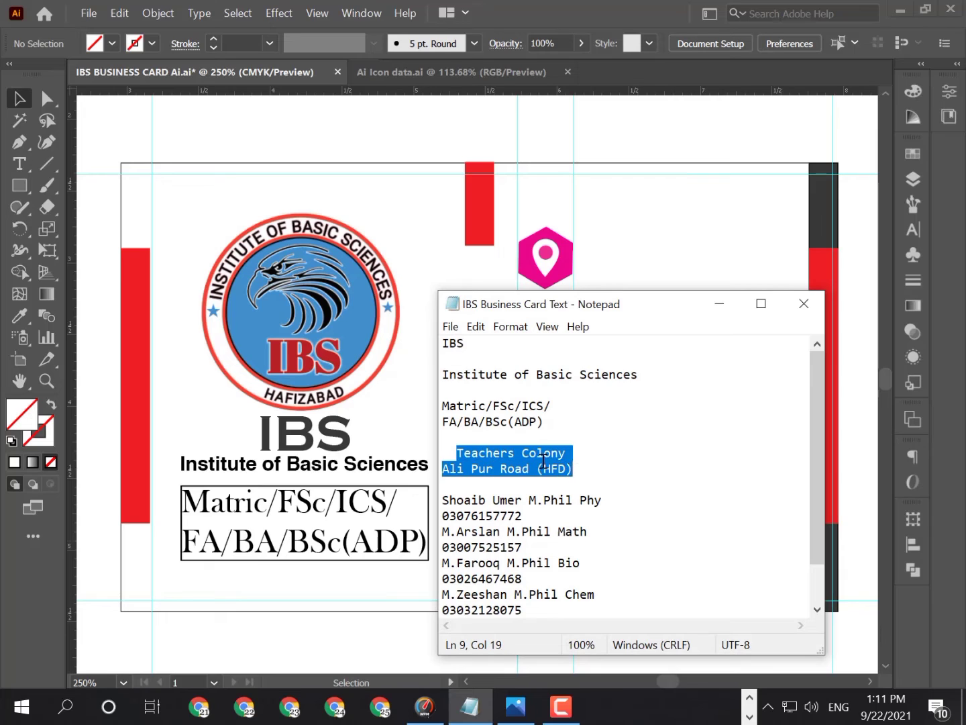
{"action": "right_click", "coordinate": [544, 462]}
{"action": "left_click", "coordinate": [578, 264]}
{"action": "left_click", "coordinate": [718, 305]}
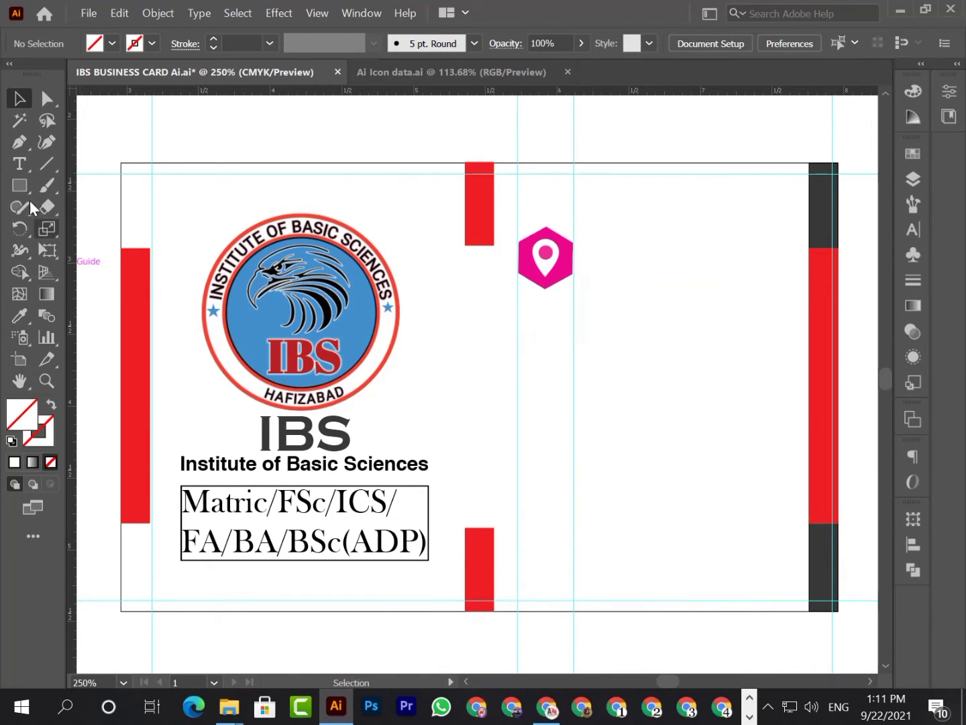
Paste the address lines as new text beside the location icon, and scale them down to match the icon's height.
{"action": "left_click", "coordinate": [20, 164]}
{"action": "left_click", "coordinate": [607, 264]}
{"action": "key", "text": "ctrl+v"}
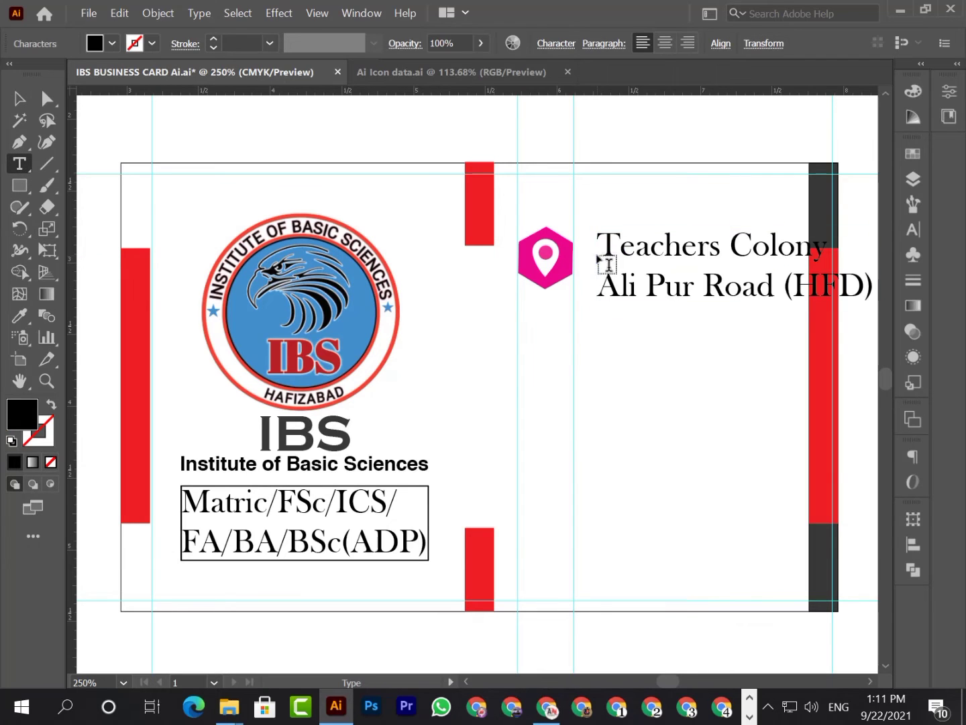
{"action": "left_click", "coordinate": [20, 99]}
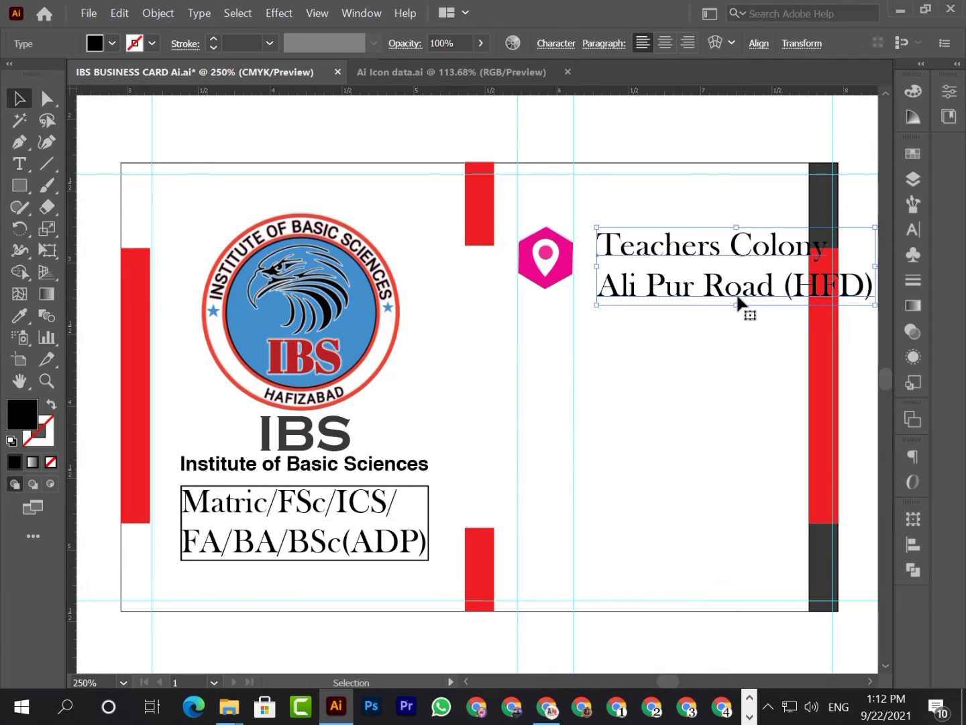
{"action": "left_click_drag", "start_coordinate": [736, 306], "coordinate": [680, 263]}
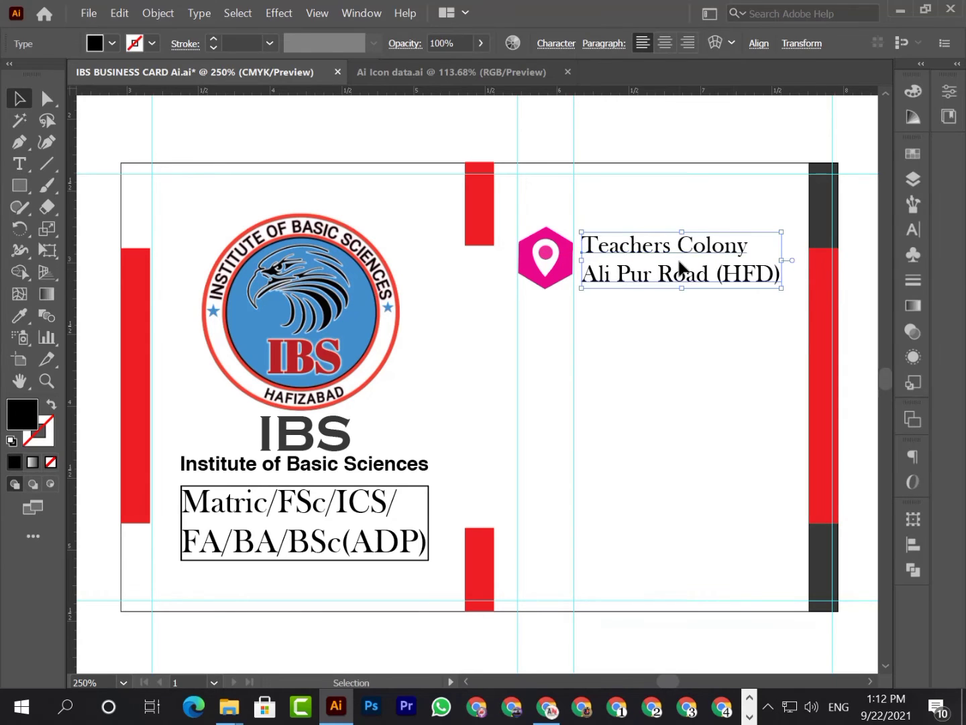
Tighten the leading of both address lines and return to the Selection tool.
{"action": "triple_click", "coordinate": [680, 263]}
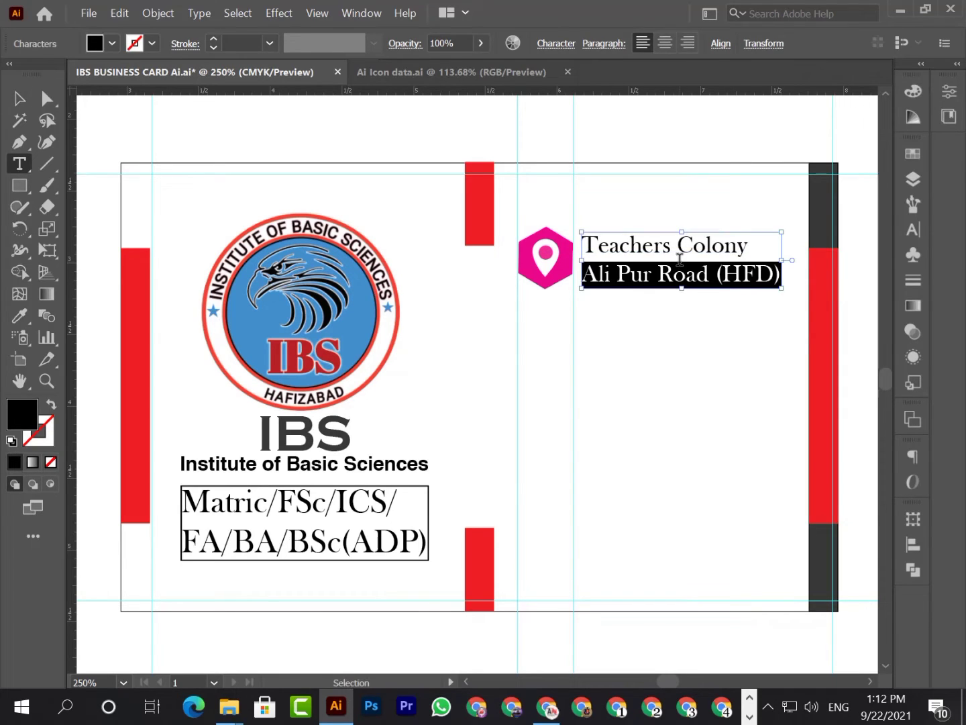
{"action": "key", "text": "ctrl+a"}
{"action": "left_click", "coordinate": [912, 230]}
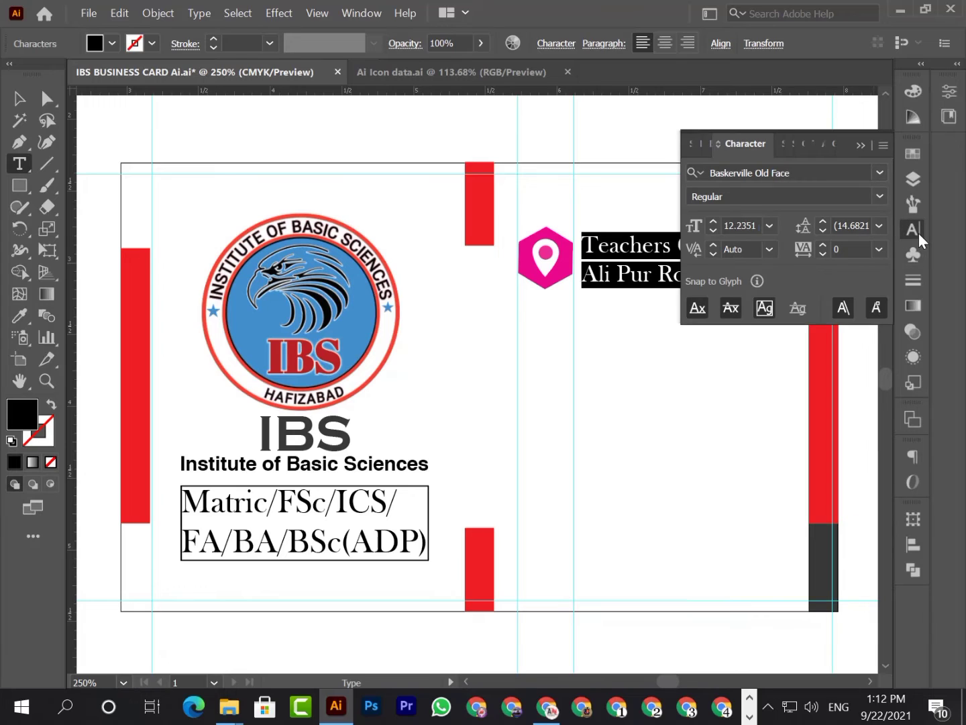
{"action": "left_click", "coordinate": [822, 223]}
{"action": "left_click", "coordinate": [823, 233]}
{"action": "left_click", "coordinate": [823, 233]}
{"action": "left_click", "coordinate": [858, 144]}
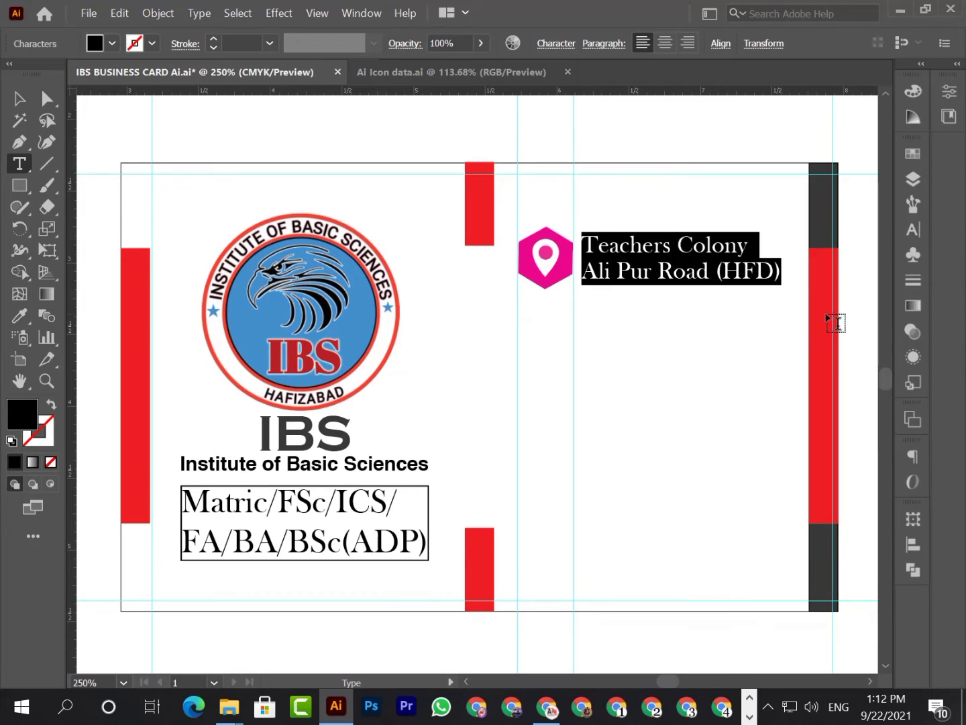
{"action": "left_click", "coordinate": [19, 98]}
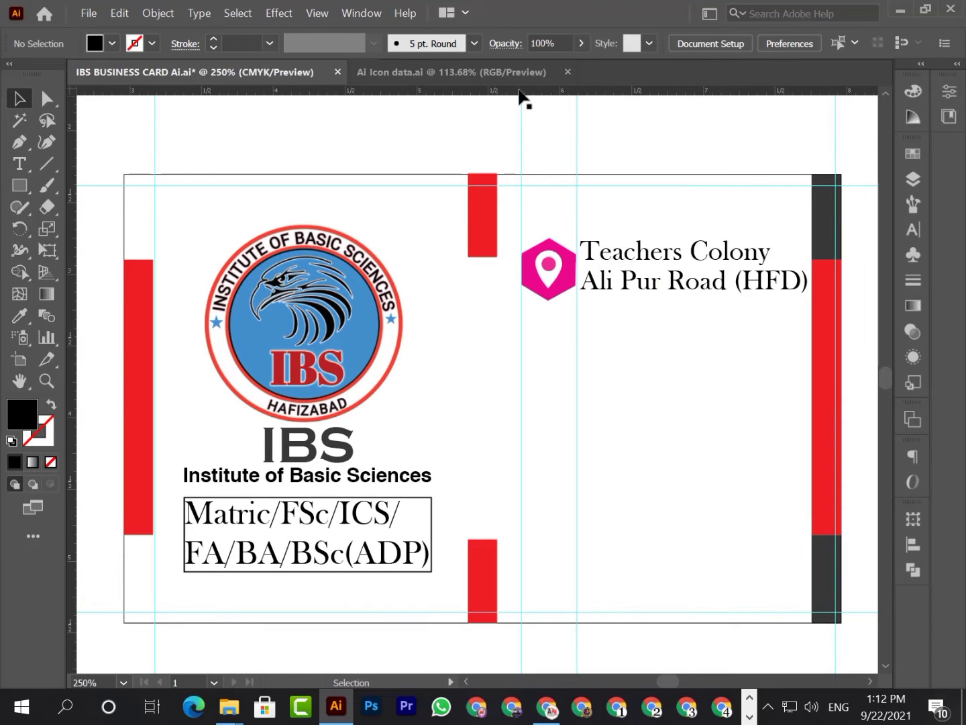
Add two horizontal guides, one at the top and one at the bottom edge of the location icon.
{"action": "left_click_drag", "start_coordinate": [519, 91], "coordinate": [549, 239]}
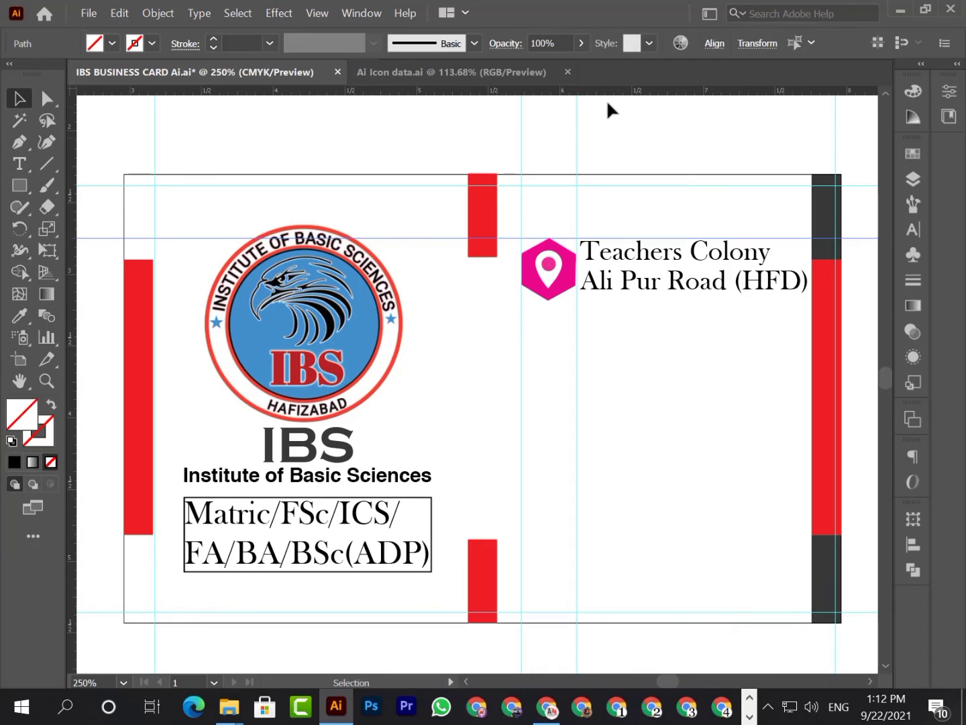
{"action": "left_click_drag", "start_coordinate": [590, 95], "coordinate": [611, 300]}
{"action": "left_click", "coordinate": [633, 171]}
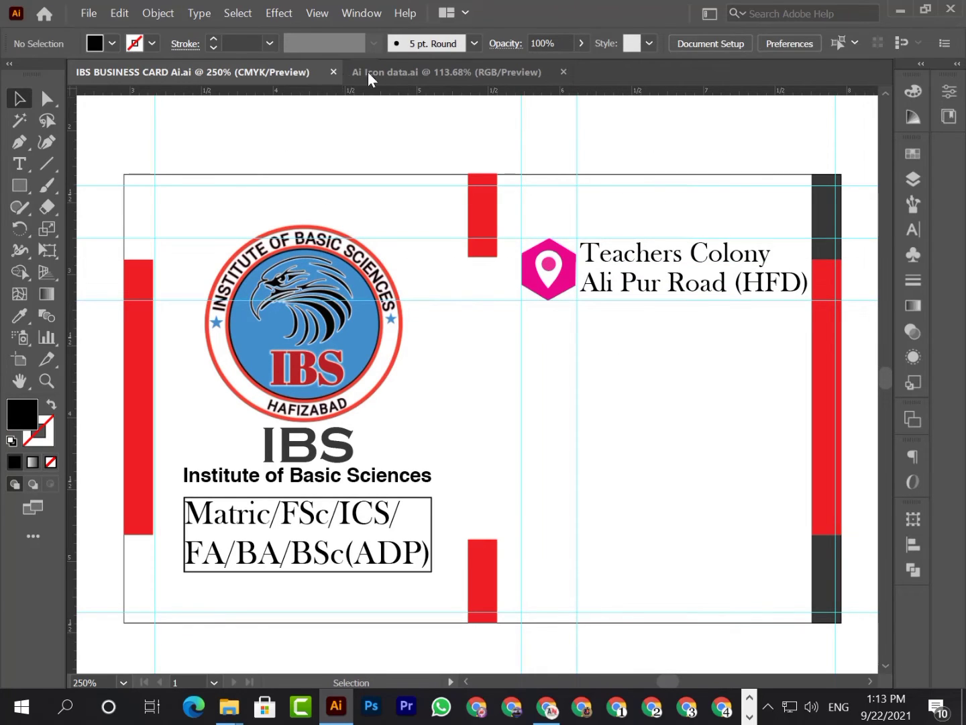
Bring the phone icon from the "Ai Icon data" document into the business card, below the location icon.
{"action": "left_click", "coordinate": [393, 72]}
{"action": "left_click_drag", "start_coordinate": [264, 419], "coordinate": [420, 73]}
{"action": "left_click_drag", "start_coordinate": [287, 69], "coordinate": [546, 416]}
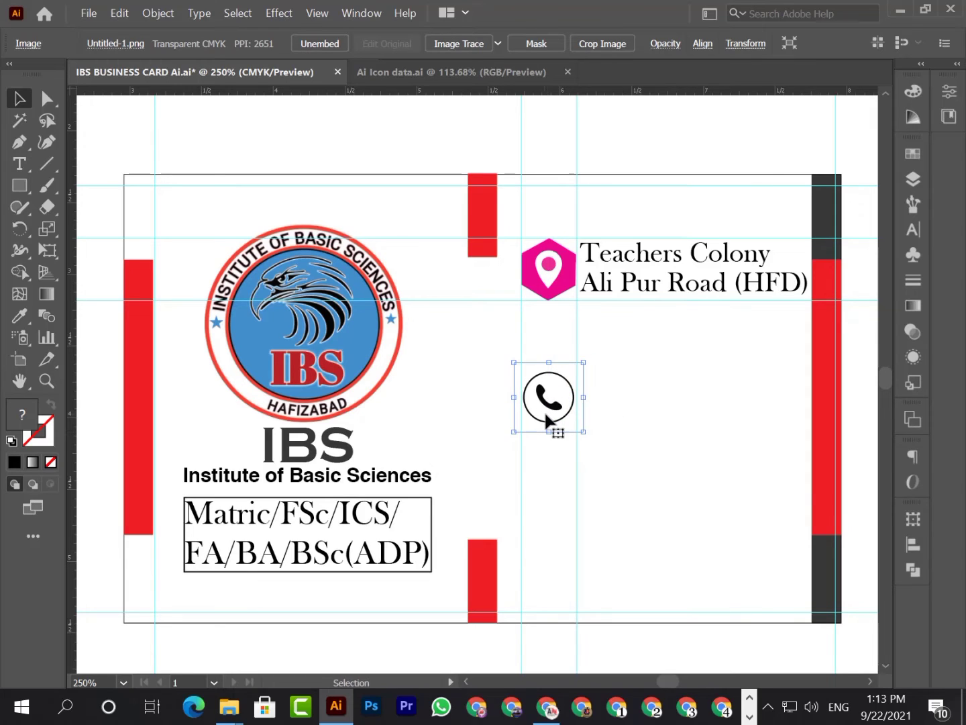
Nudge the phone icon up until it sits just beneath the location icon, and deselect it.
{"action": "key", "text": "Up"}
{"action": "key", "text": "Up"}
{"action": "key", "text": "Up"}
{"action": "key", "text": "Up"}
{"action": "key", "text": "Up"}
{"action": "key", "text": "Up"}
{"action": "key", "text": "Up"}
{"action": "key", "text": "Up"}
{"action": "key", "text": "Up"}
{"action": "key", "text": "Up"}
{"action": "key", "text": "Up"}
{"action": "key", "text": "Up"}
{"action": "key", "text": "Up"}
{"action": "key", "text": "Up"}
{"action": "key", "text": "Up"}
{"action": "key", "text": "Up"}
{"action": "key", "text": "Up"}
{"action": "key", "text": "Up"}
{"action": "key", "text": "Up"}
{"action": "key", "text": "Up"}
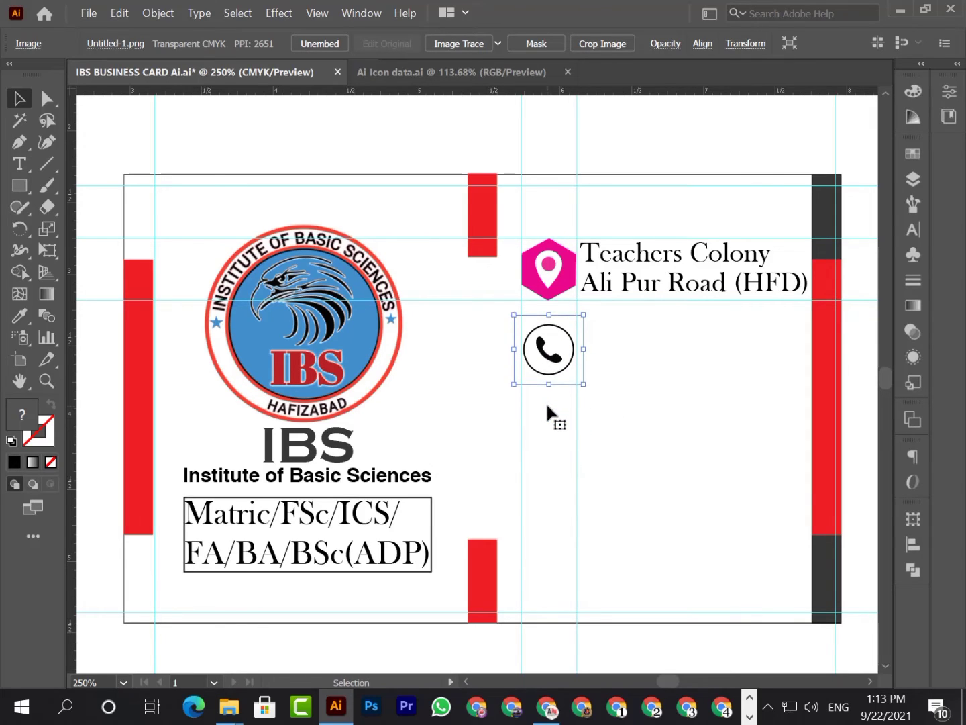
{"action": "key", "text": "Up"}
{"action": "key", "text": "Up"}
{"action": "key", "text": "Up"}
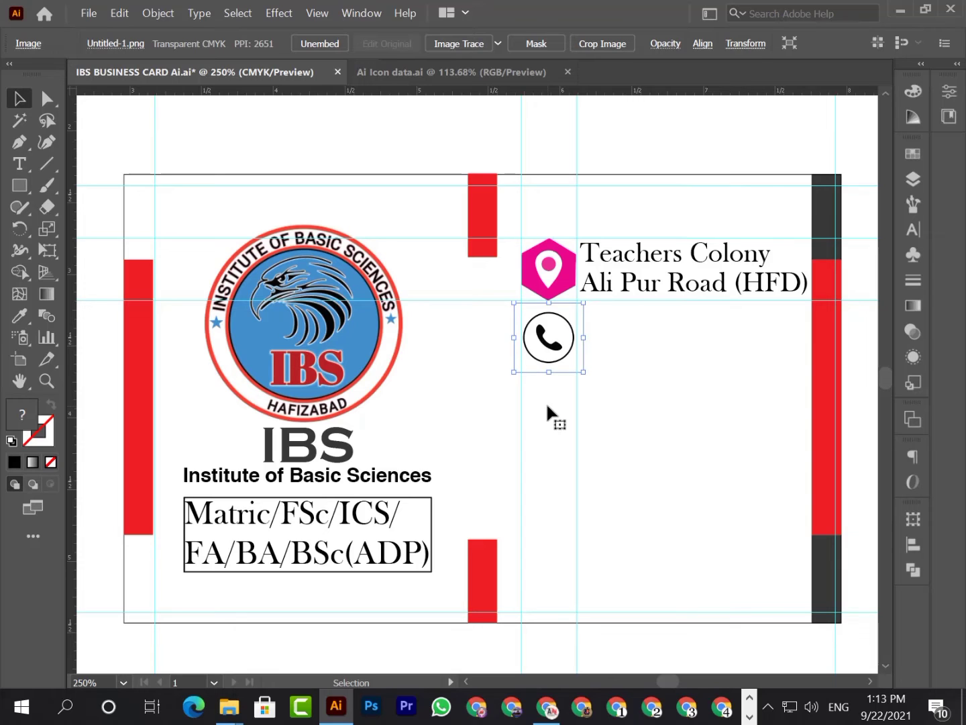
{"action": "left_click", "coordinate": [683, 455]}
Switch to the "IBS Business Card Text" Notepad file, copy all the teachers' name and phone lines, and minimize it.
{"action": "left_click", "coordinate": [750, 716]}
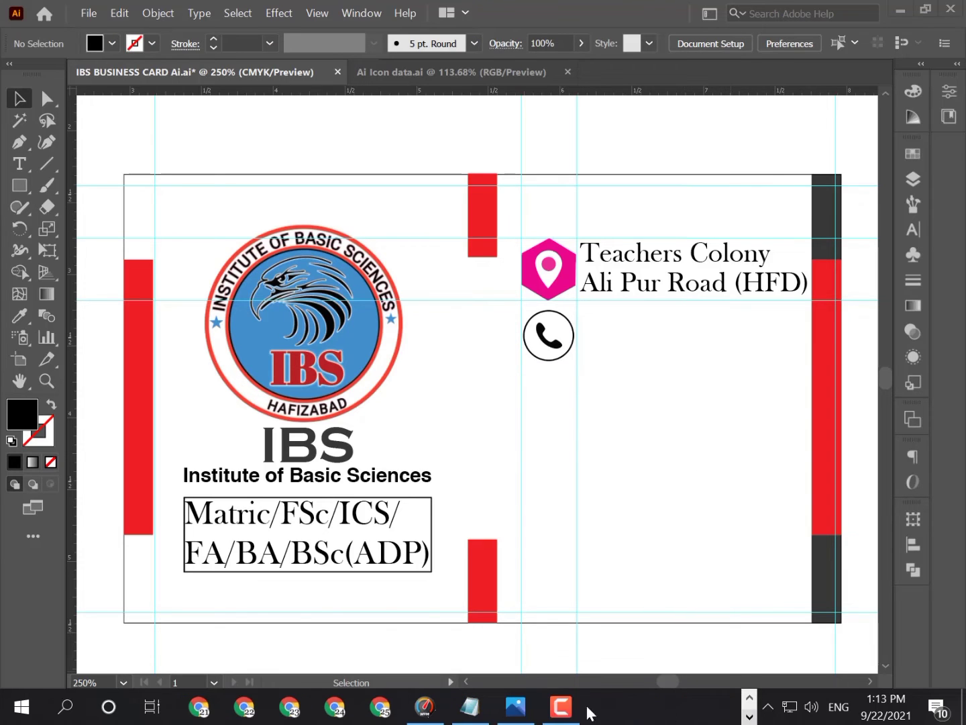
{"action": "left_click", "coordinate": [469, 706]}
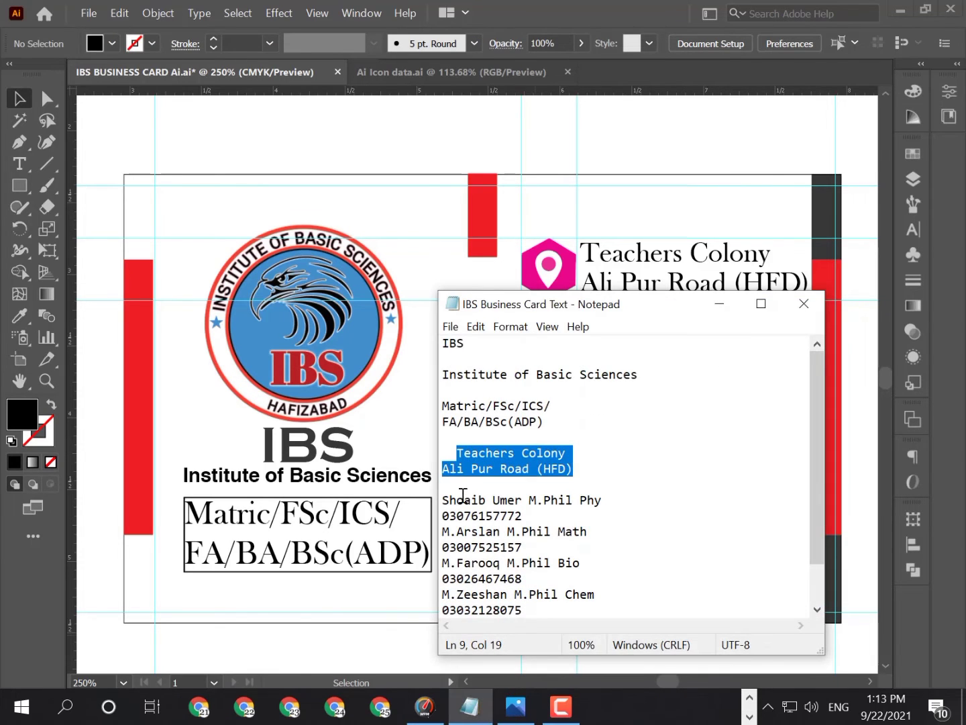
{"action": "scroll", "coordinate": [463, 493], "scroll_direction": "down", "scroll_amount": 1}
{"action": "left_click", "coordinate": [588, 467]}
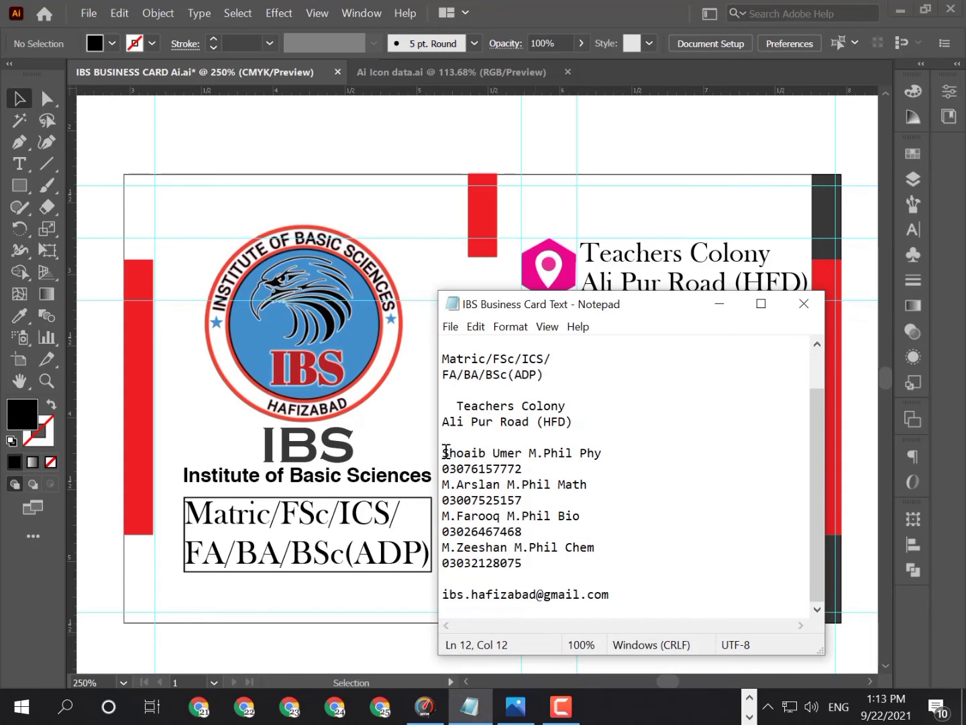
{"action": "left_click_drag", "start_coordinate": [442, 451], "coordinate": [554, 562]}
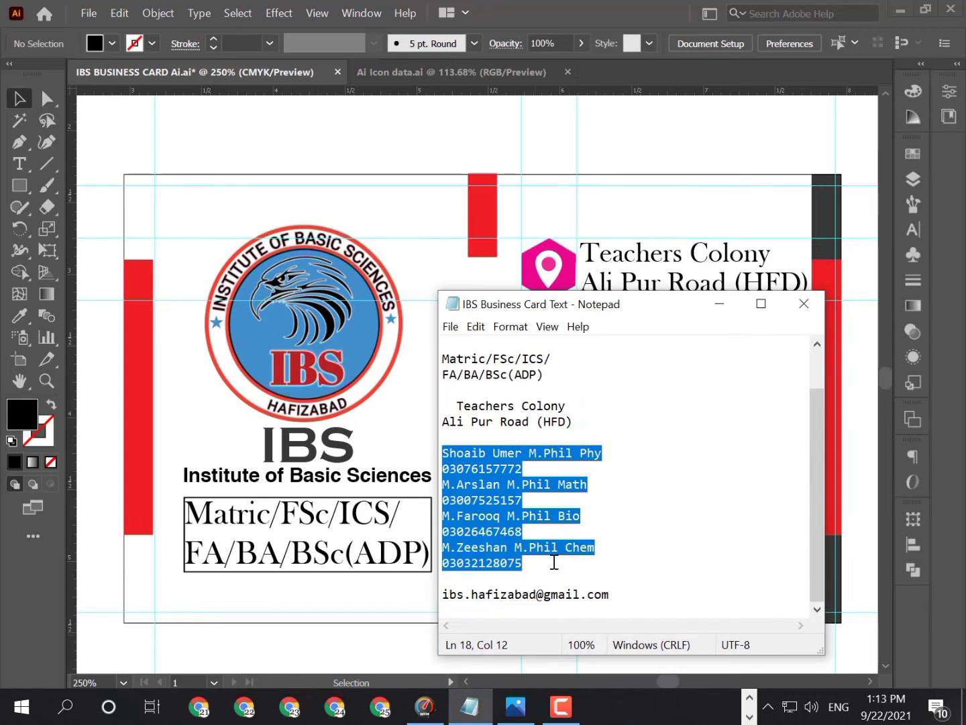
{"action": "right_click", "coordinate": [487, 516]}
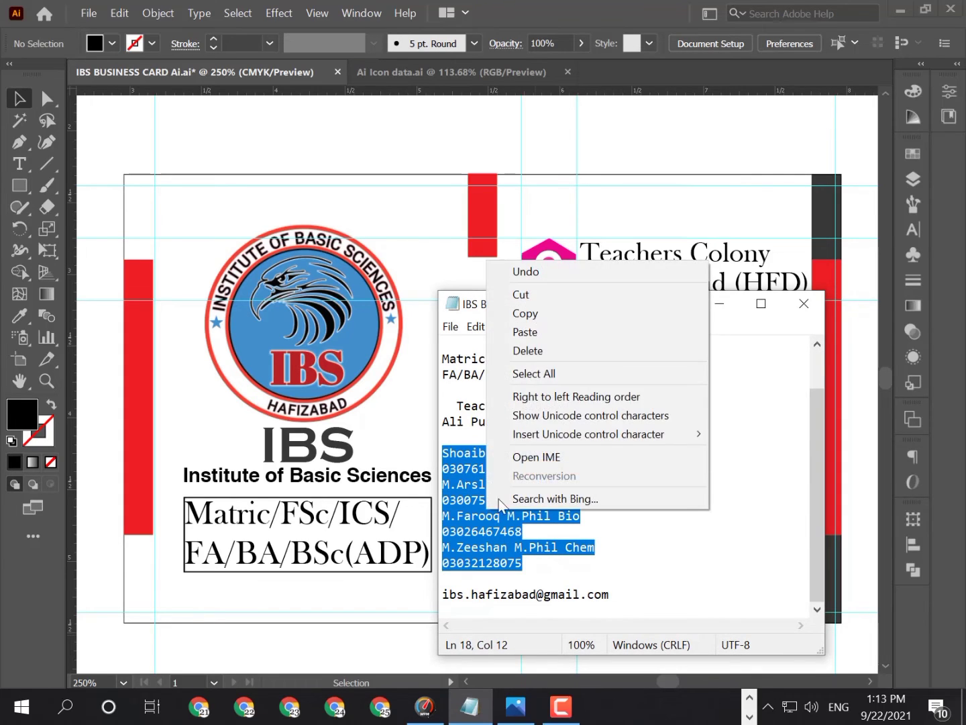
{"action": "left_click", "coordinate": [530, 312]}
{"action": "left_click", "coordinate": [718, 305]}
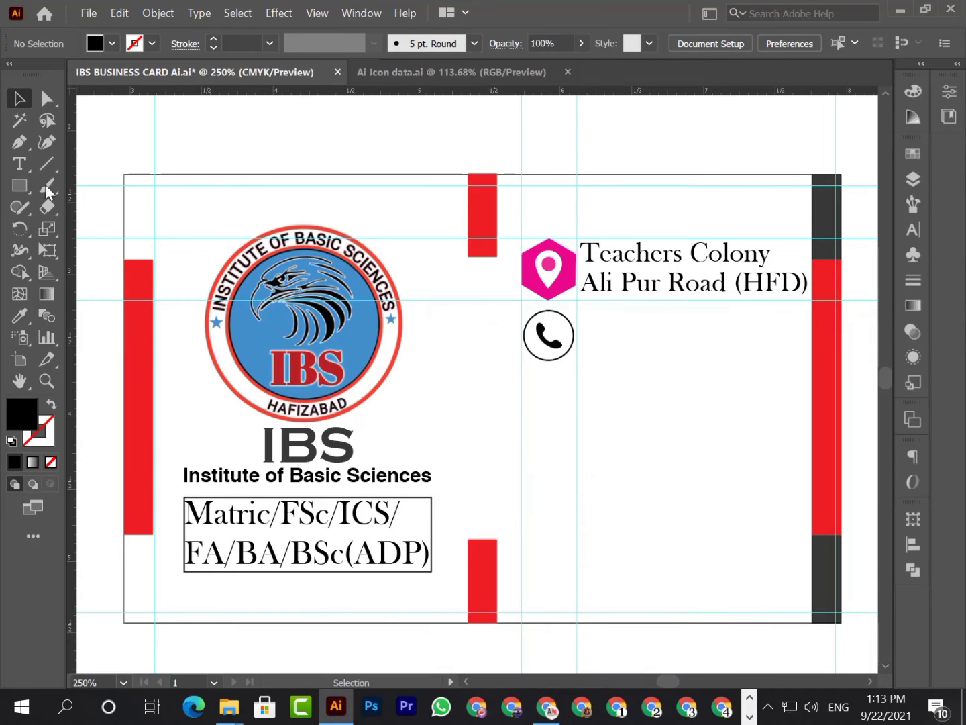
Activate the Type tool and lock the phone icon image in the layer list.
{"action": "left_click", "coordinate": [19, 163]}
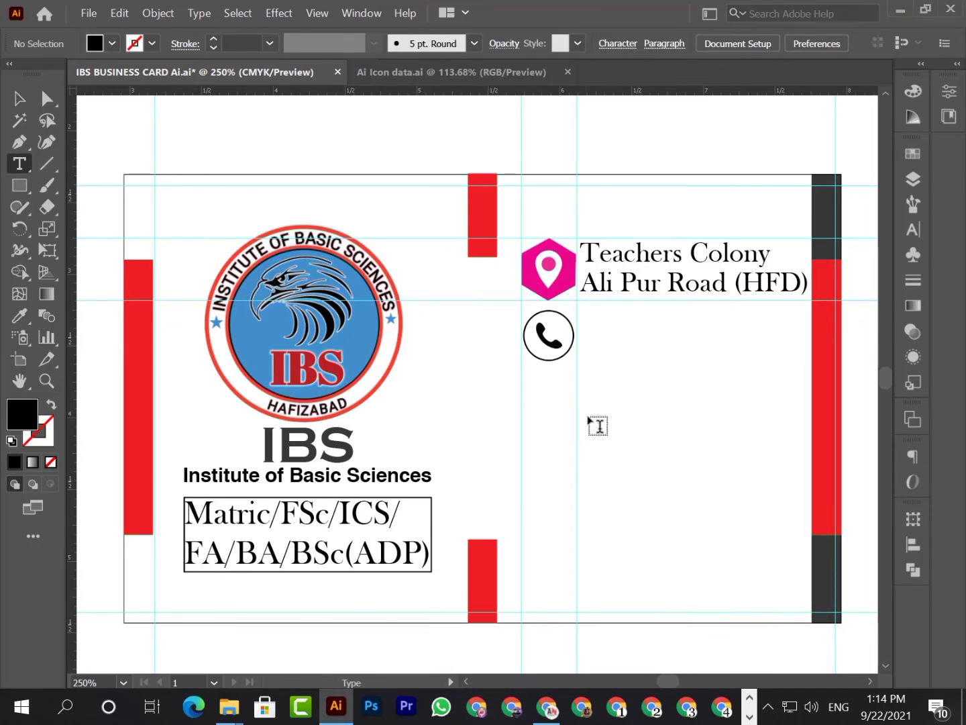
{"action": "left_click", "coordinate": [914, 178]}
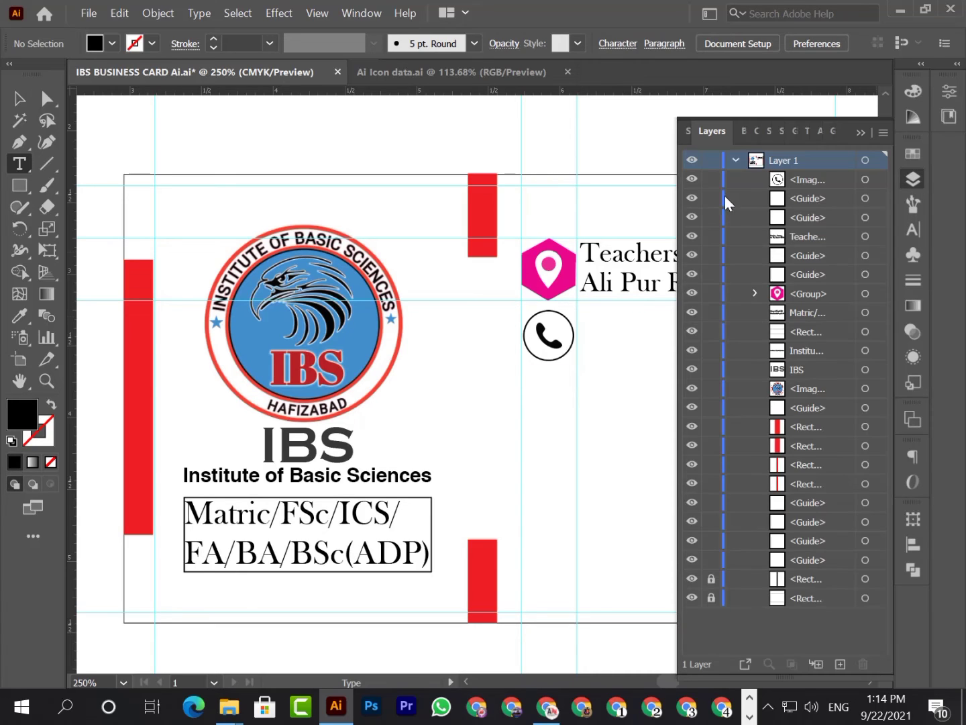
{"action": "left_click", "coordinate": [694, 179]}
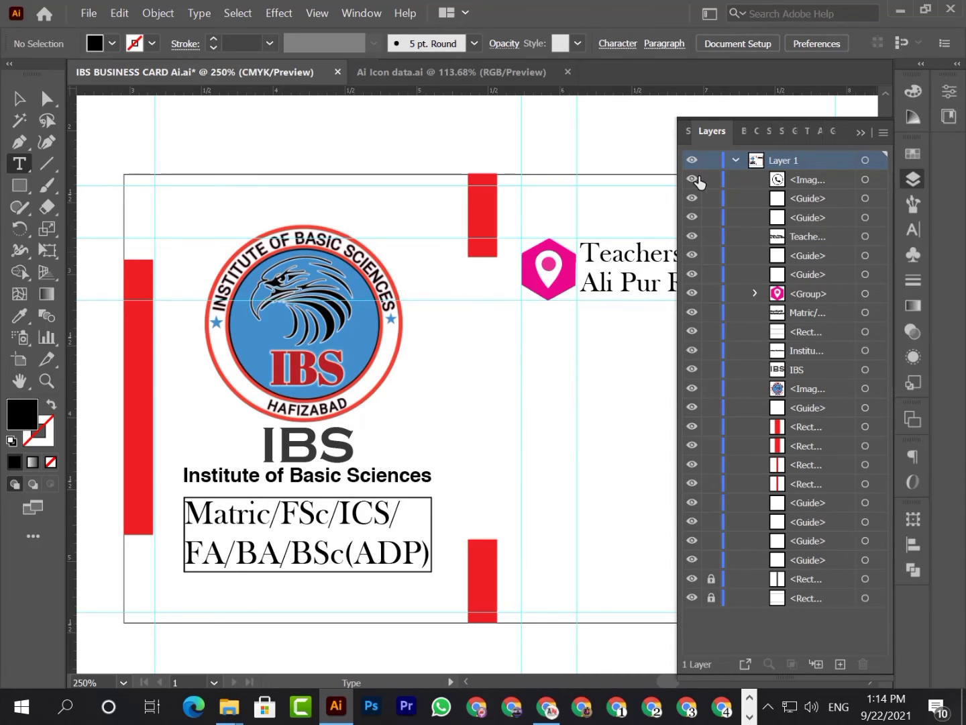
{"action": "left_click", "coordinate": [694, 179]}
{"action": "left_click", "coordinate": [712, 178]}
{"action": "left_click", "coordinate": [861, 134]}
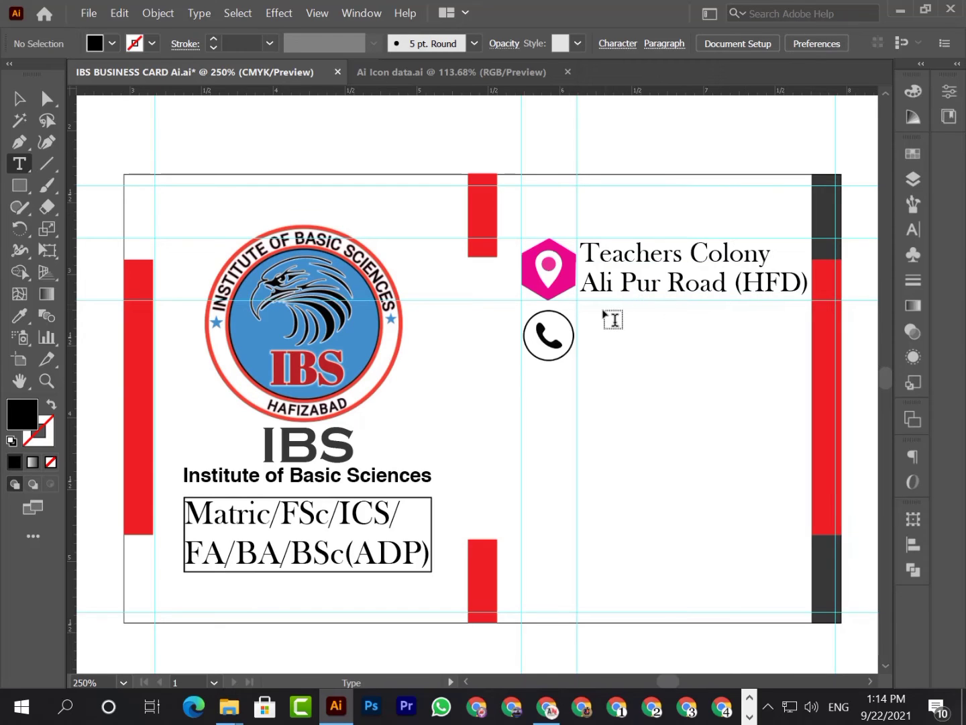
Place the copied teacher contact list in a text area beside the phone icon, below the address, and center its lines.
{"action": "left_click_drag", "start_coordinate": [577, 304], "coordinate": [813, 489]}
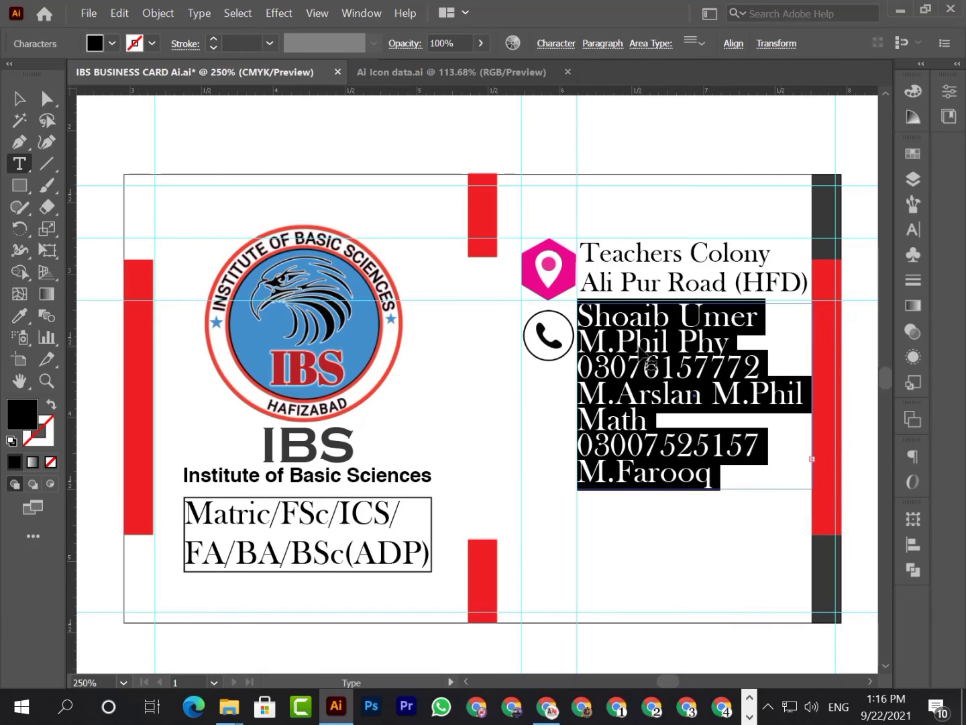
{"action": "left_click", "coordinate": [910, 481]}
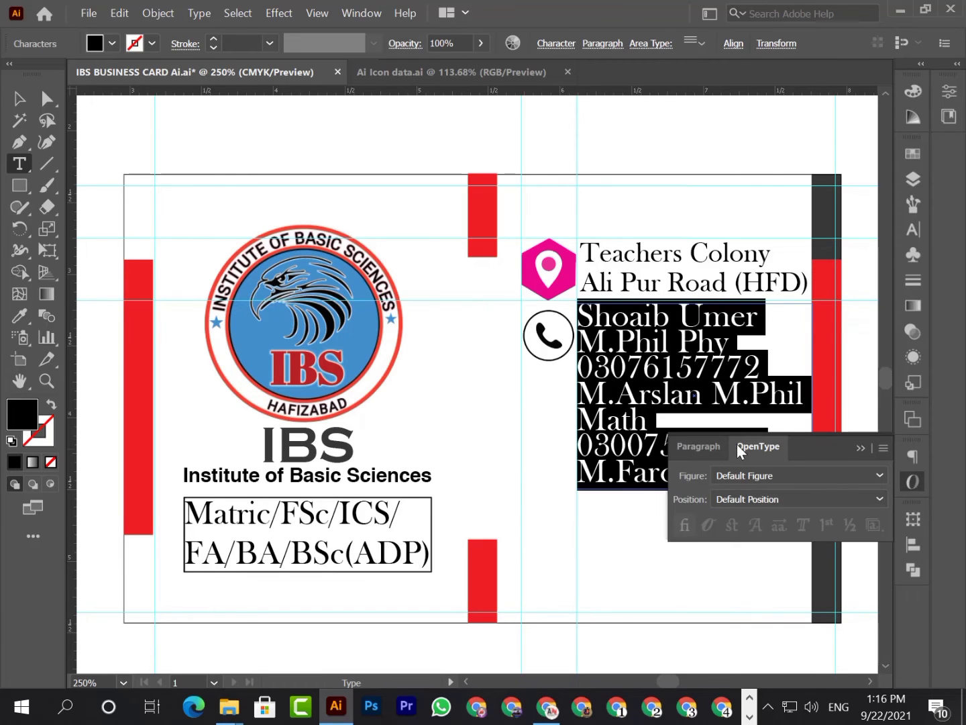
{"action": "left_click", "coordinate": [716, 446]}
{"action": "left_click", "coordinate": [731, 477]}
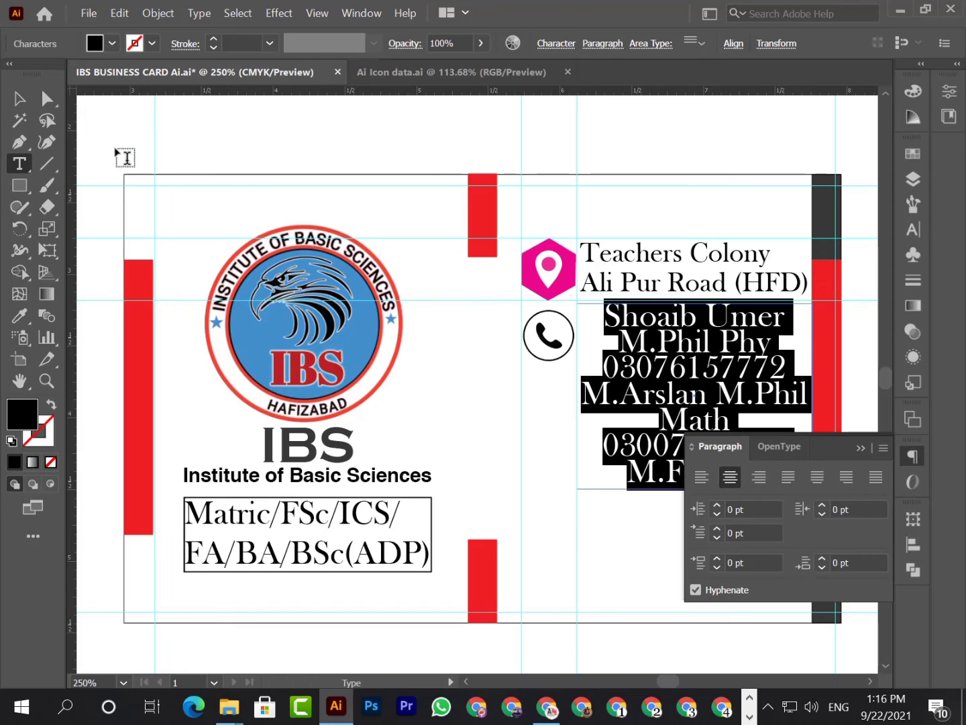
{"action": "left_click", "coordinate": [19, 99]}
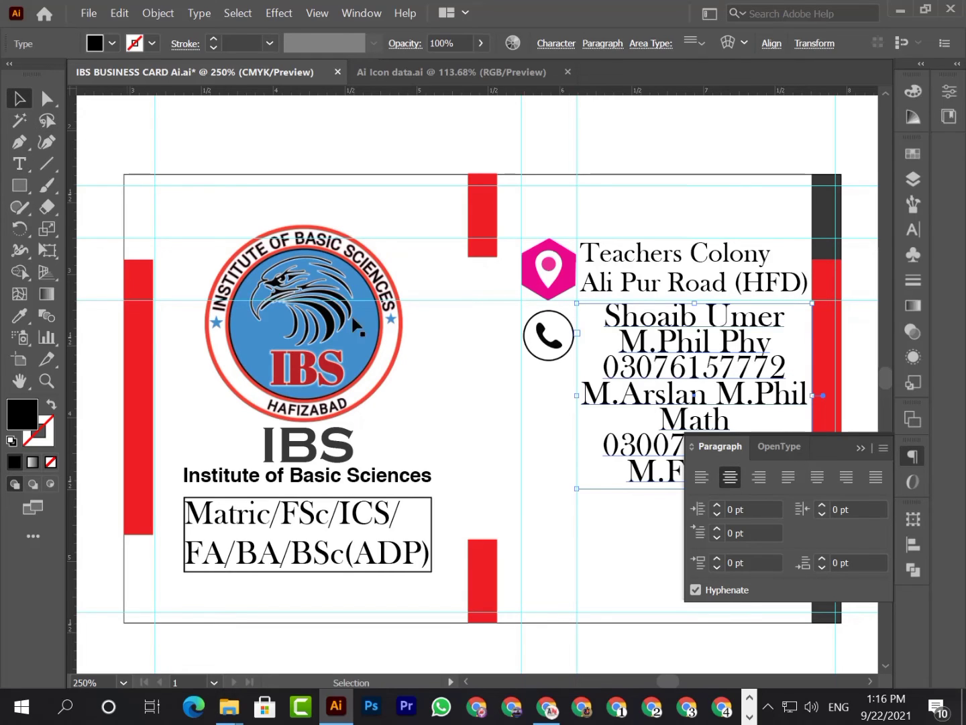
{"action": "left_click", "coordinate": [872, 443]}
Set the font size of the entire teacher contact list to 9 pt.
{"action": "triple_click", "coordinate": [686, 397]}
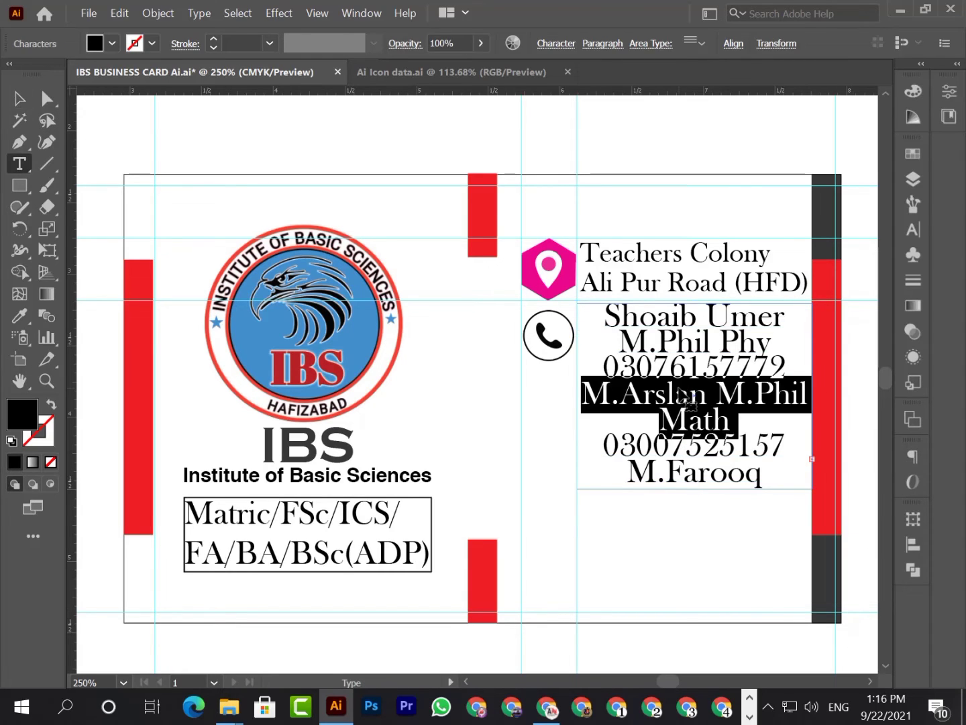
{"action": "key", "text": "ctrl+a"}
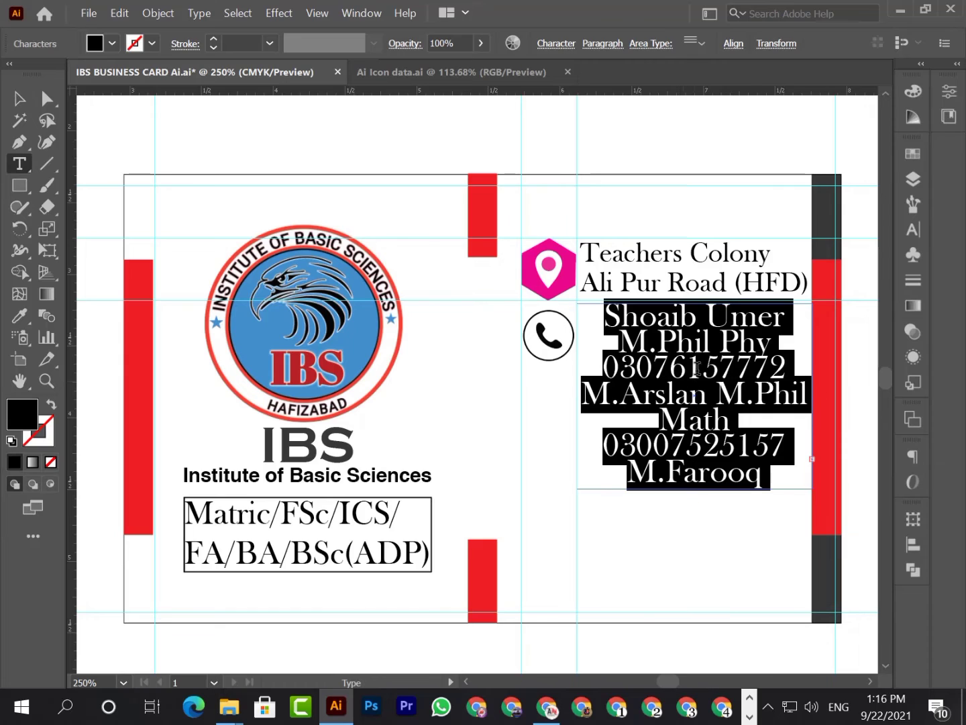
{"action": "left_click", "coordinate": [907, 228]}
{"action": "left_click", "coordinate": [712, 232]}
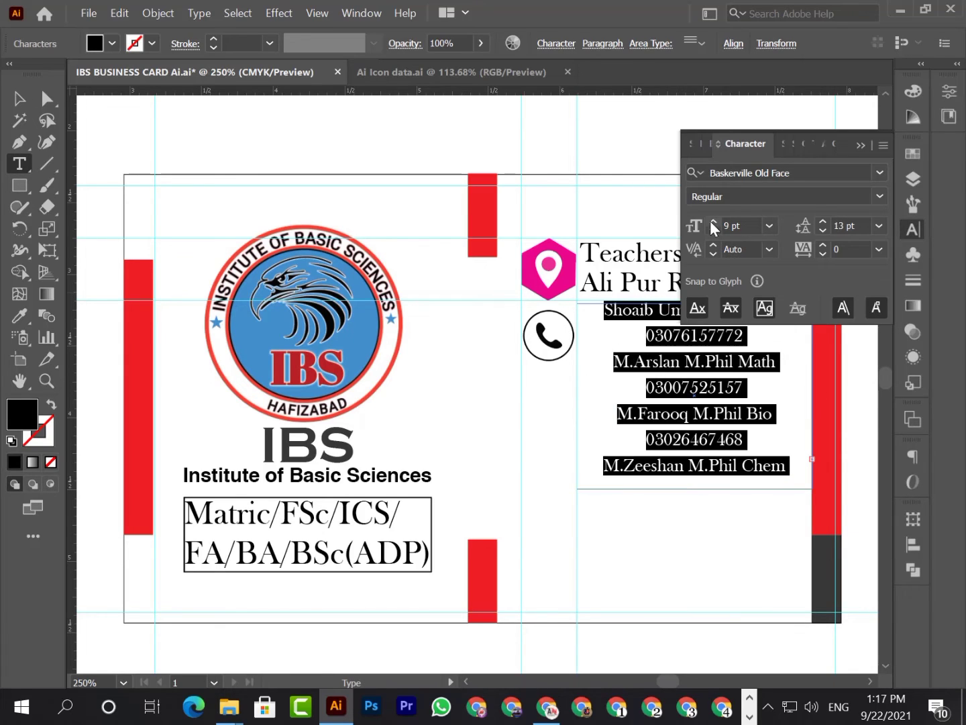
{"action": "left_click", "coordinate": [860, 145]}
{"action": "key", "text": "Escape"}
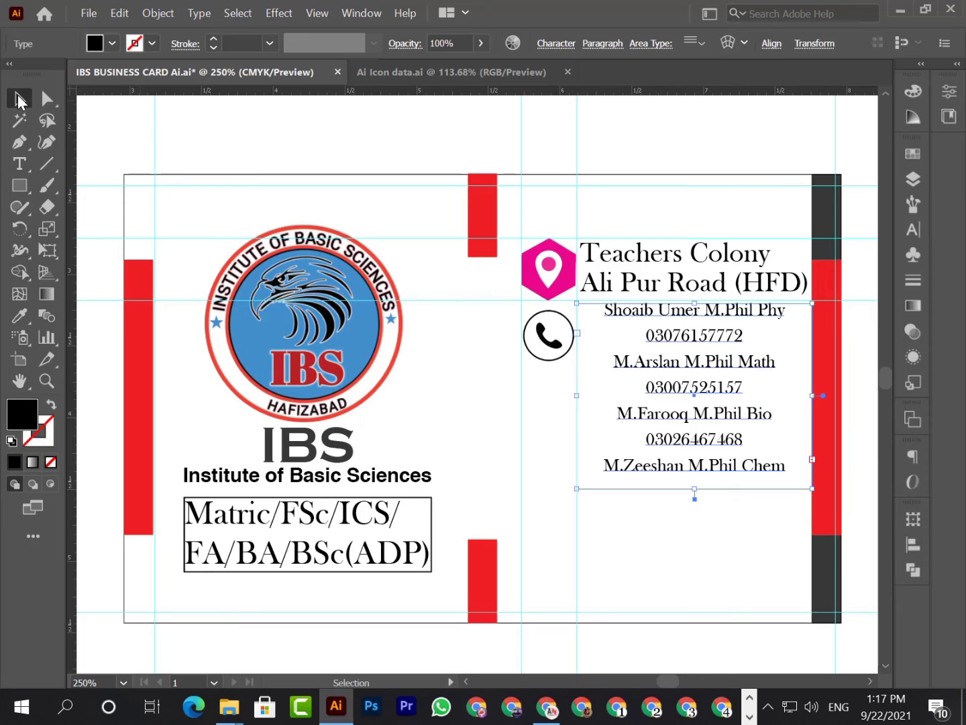
Extend the contact list's text frame downward to fit the last phone number, and nudge the frame slightly down.
{"action": "left_click_drag", "start_coordinate": [696, 490], "coordinate": [698, 508]}
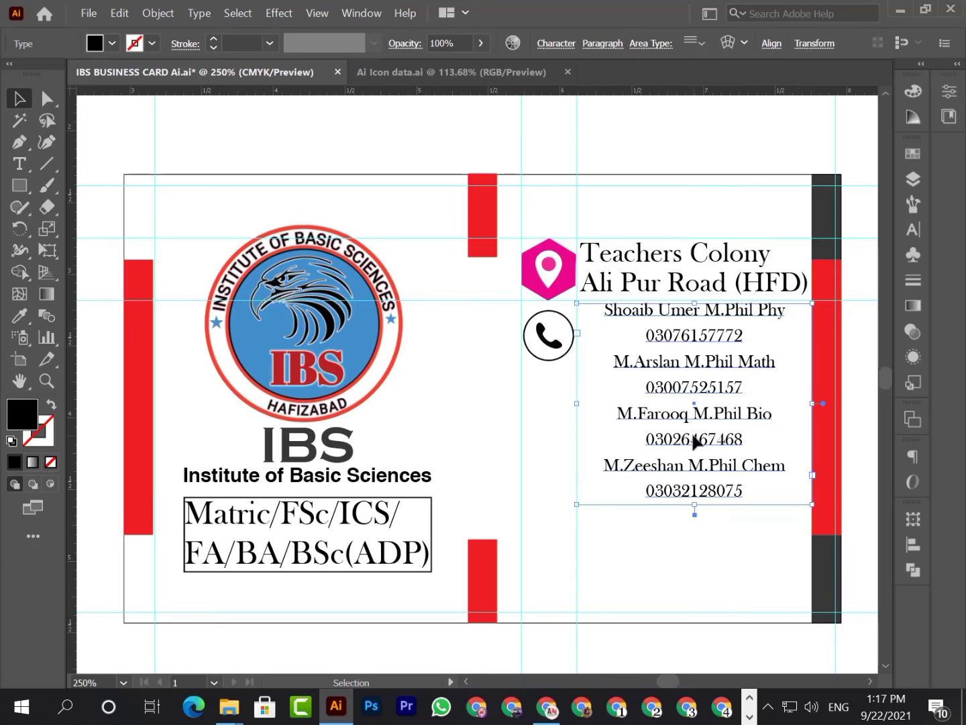
{"action": "key", "text": "Down"}
{"action": "key", "text": "Down"}
{"action": "key", "text": "Down"}
{"action": "key", "text": "Down"}
{"action": "key", "text": "Down"}
{"action": "key", "text": "Down"}
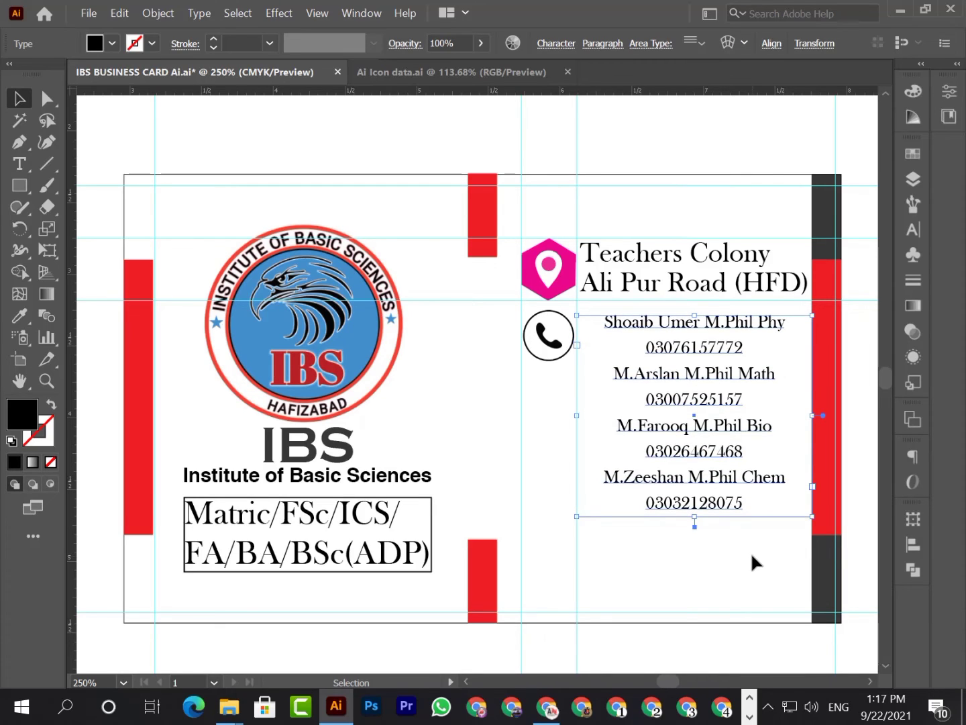
Recolor the whole teacher contact list with a dark gray swatch from the grays group and deselect it.
{"action": "double_click", "coordinate": [652, 337]}
{"action": "triple_click", "coordinate": [651, 334]}
{"action": "key", "text": "ctrl+a"}
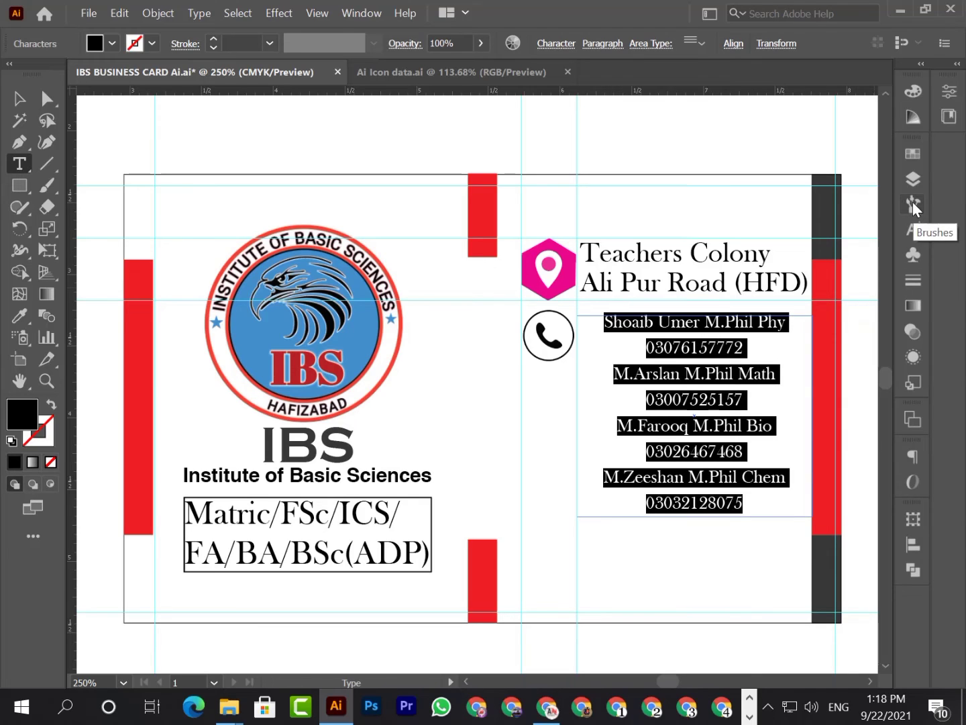
{"action": "left_click", "coordinate": [913, 154]}
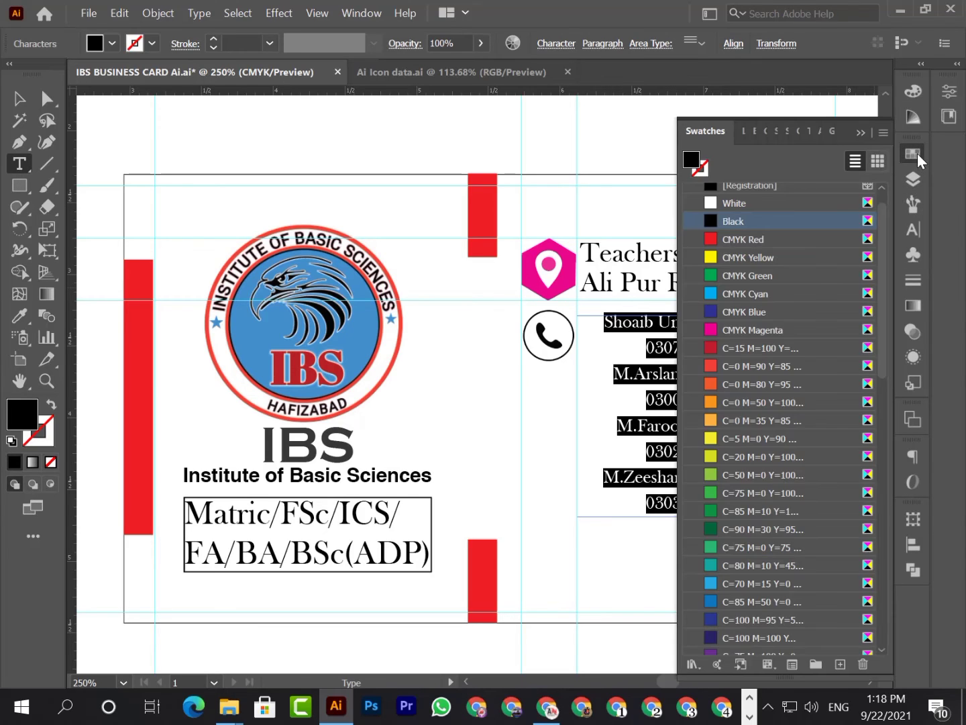
{"action": "left_click", "coordinate": [877, 161]}
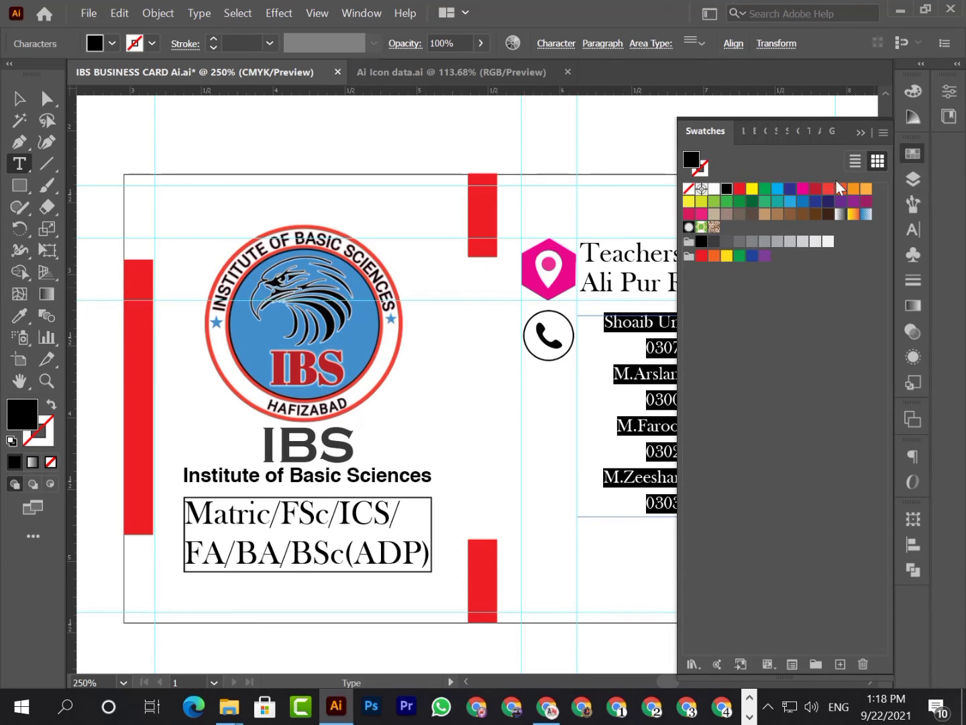
{"action": "left_click", "coordinate": [741, 242]}
{"action": "left_click", "coordinate": [727, 241]}
{"action": "left_click", "coordinate": [861, 136]}
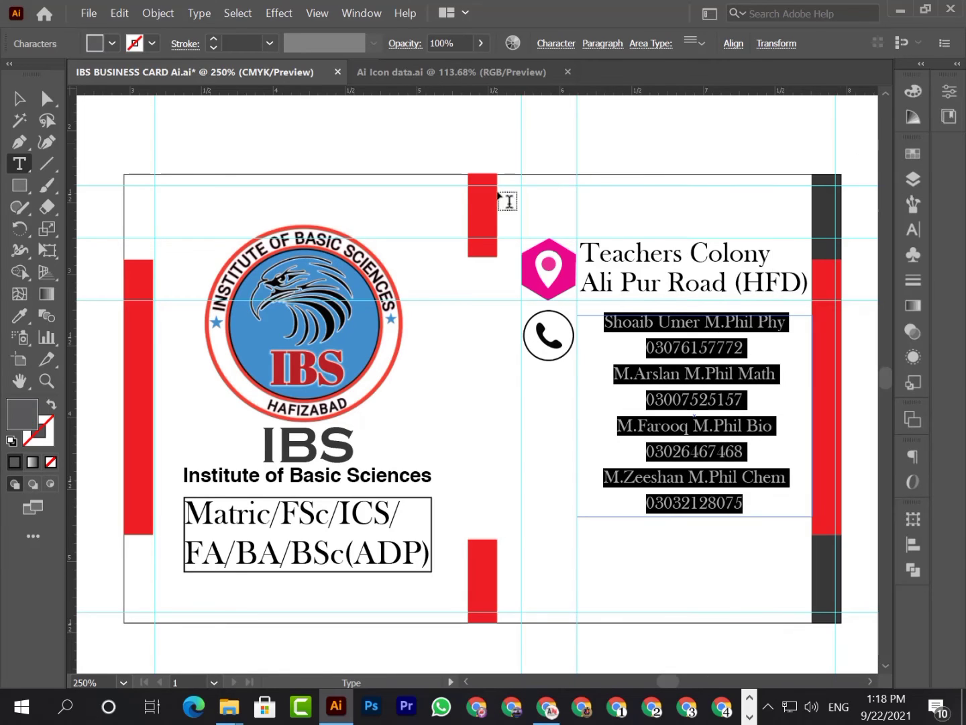
{"action": "key", "text": "Escape"}
{"action": "left_click", "coordinate": [607, 504]}
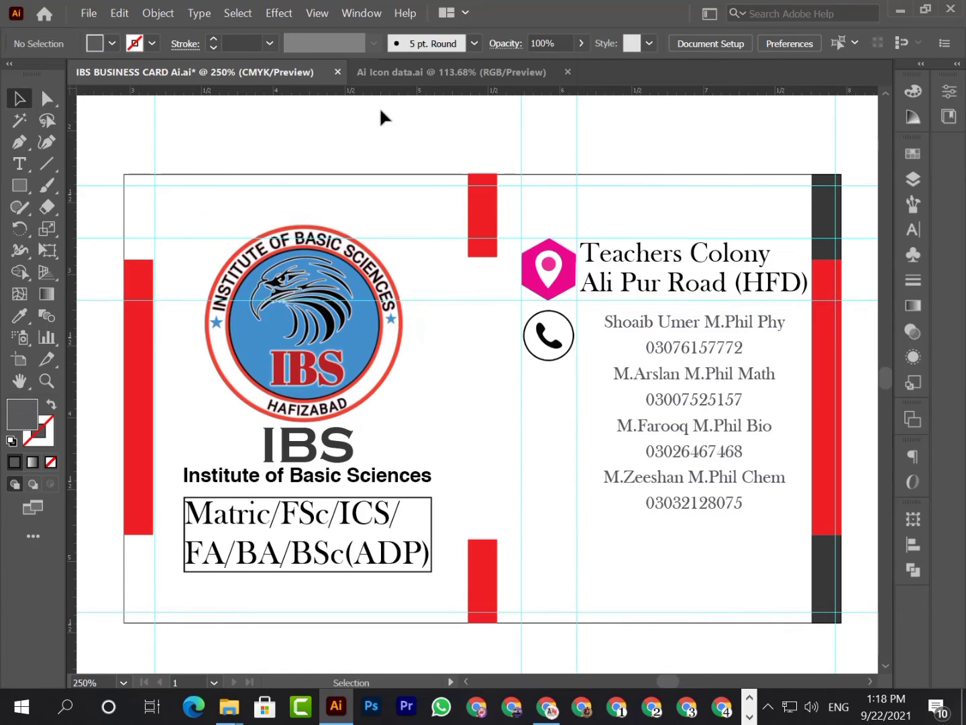
Add two horizontal guides, one at the top edge of the phone icon and one just below the contact list.
{"action": "left_click_drag", "start_coordinate": [484, 89], "coordinate": [505, 311]}
{"action": "left_click_drag", "start_coordinate": [584, 112], "coordinate": [660, 516]}
{"action": "left_click", "coordinate": [697, 626]}
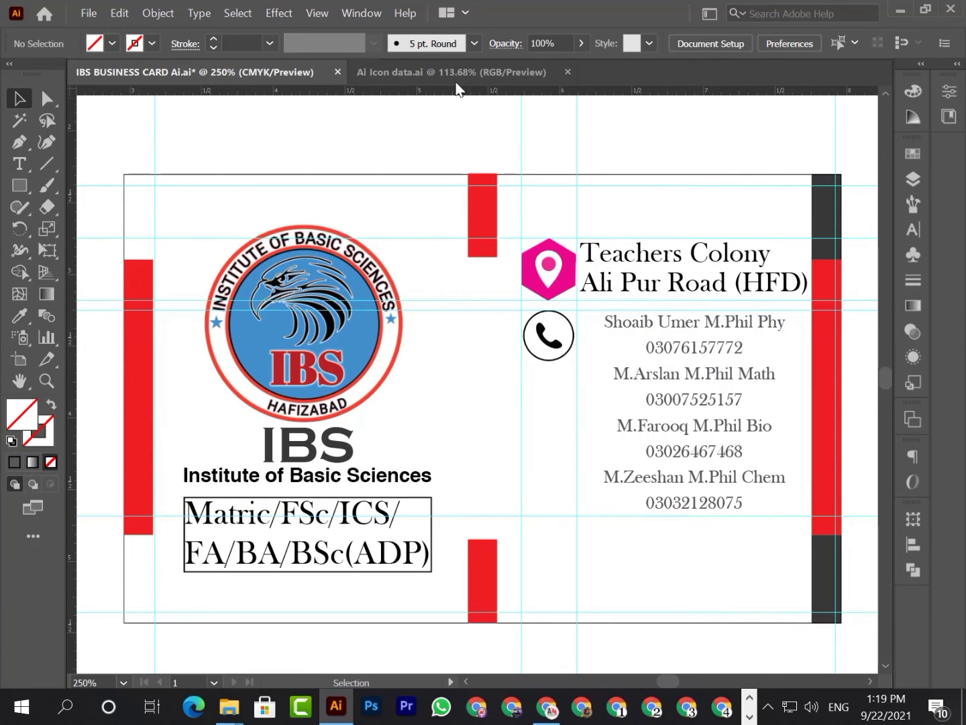
Bring the envelope icon from "Ai Icon data" into the card, sized to 0.55 in between the icon guides below the lowest contact line.
{"action": "left_click", "coordinate": [449, 67]}
{"action": "left_click", "coordinate": [324, 455]}
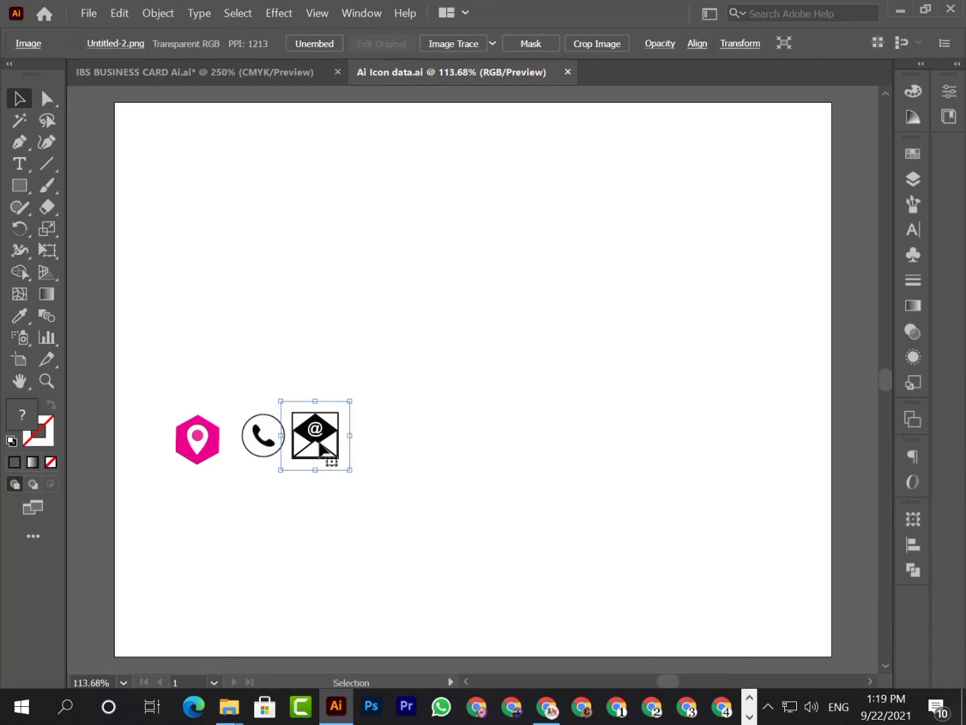
{"action": "left_click_drag", "start_coordinate": [325, 457], "coordinate": [550, 583]}
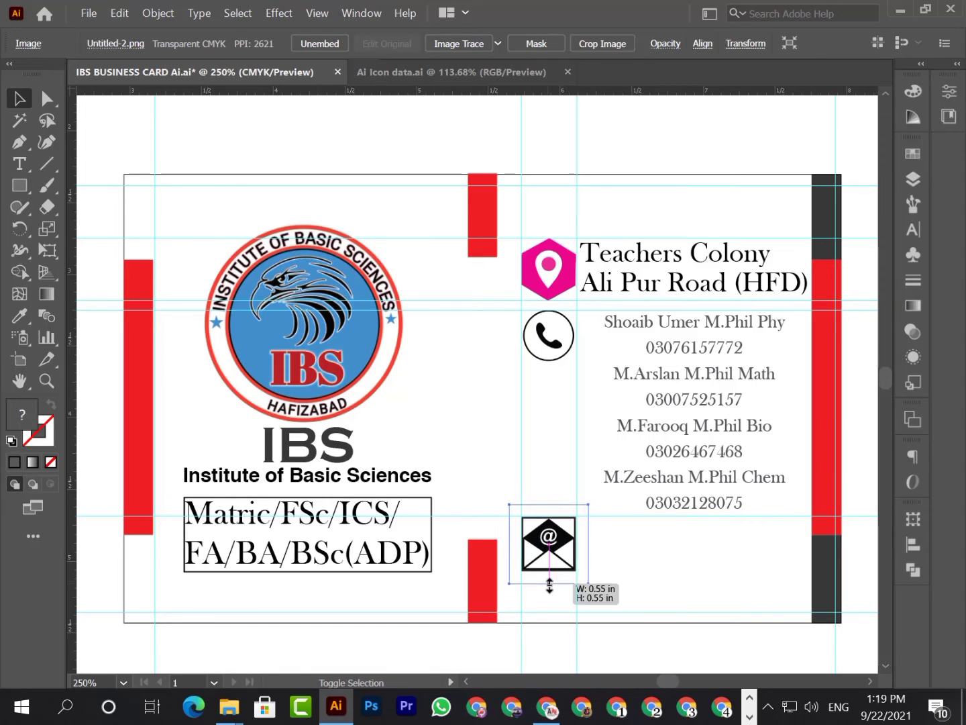
{"action": "left_click", "coordinate": [670, 587]}
Switch to the Notepad text file and copy the institute's e-mail address.
{"action": "left_click", "coordinate": [750, 717]}
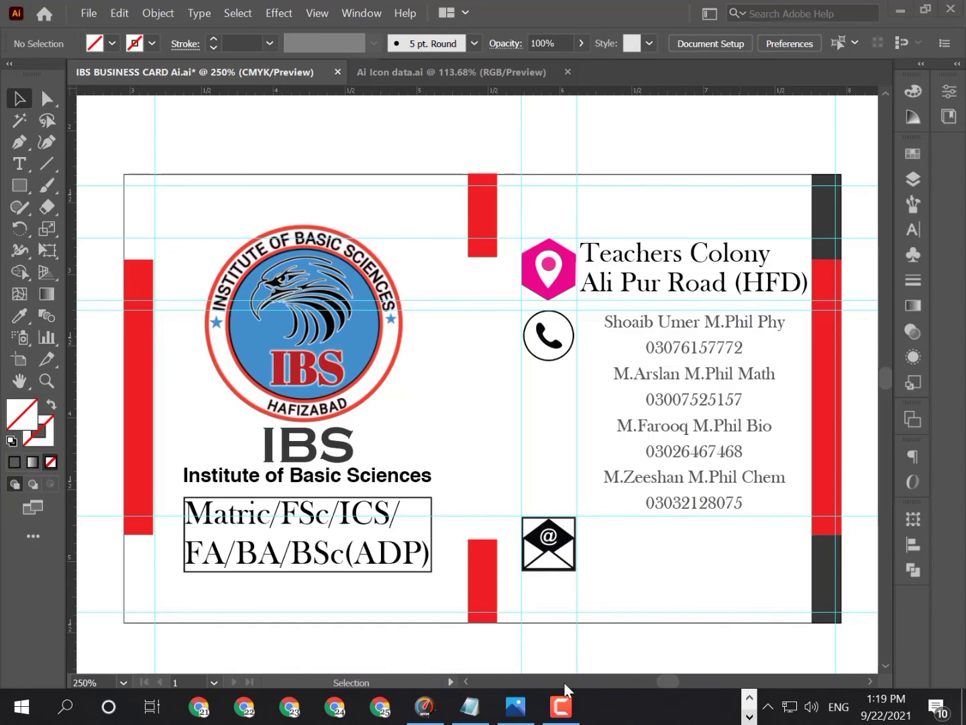
{"action": "left_click", "coordinate": [470, 706]}
{"action": "double_click", "coordinate": [535, 594]}
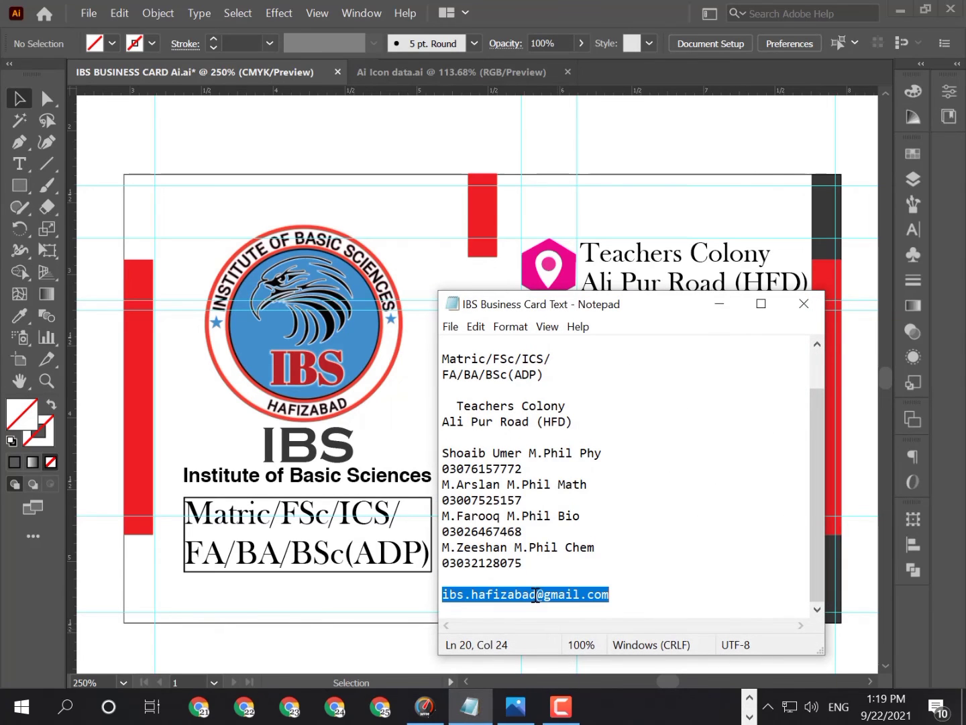
{"action": "right_click", "coordinate": [536, 595]}
{"action": "left_click", "coordinate": [585, 398]}
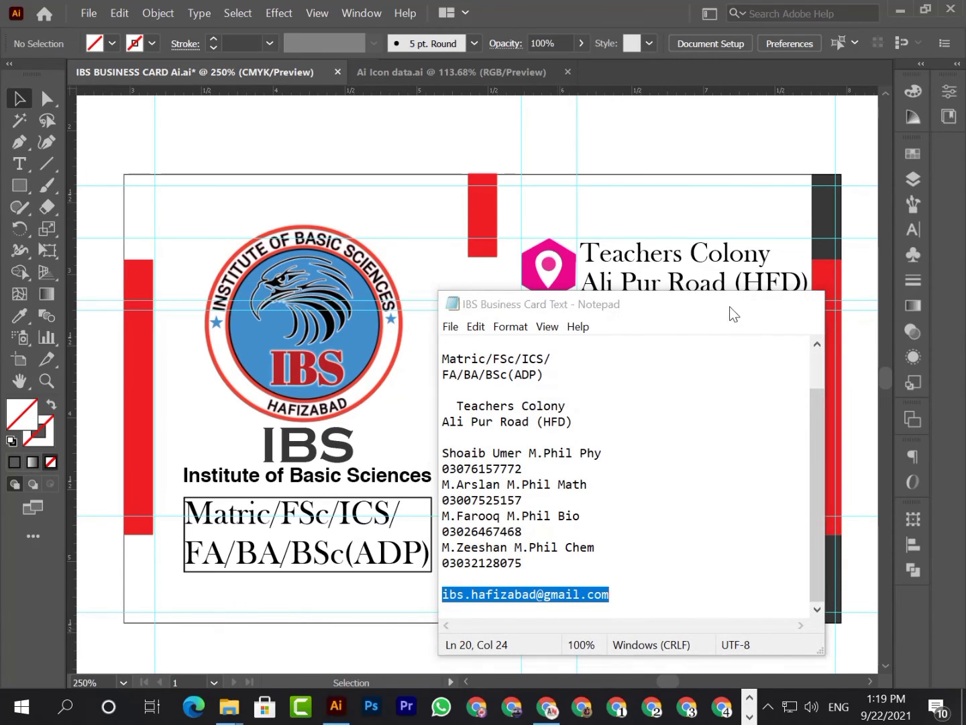
Return to the card with the Type tool and lock the envelope icon image in the layer list.
{"action": "left_click", "coordinate": [18, 166]}
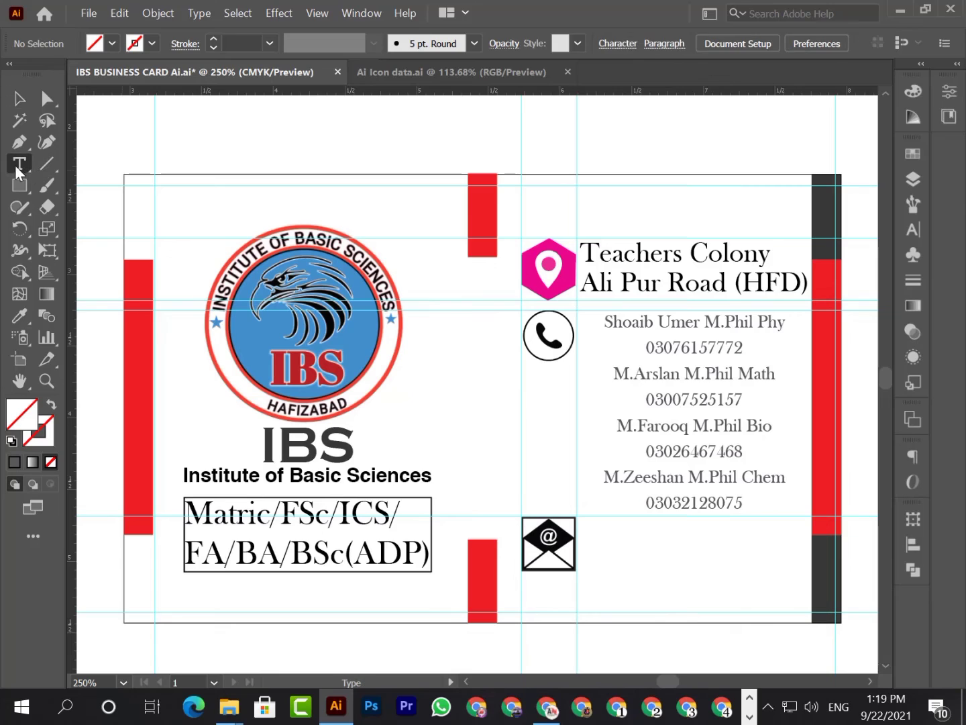
{"action": "left_click", "coordinate": [921, 173]}
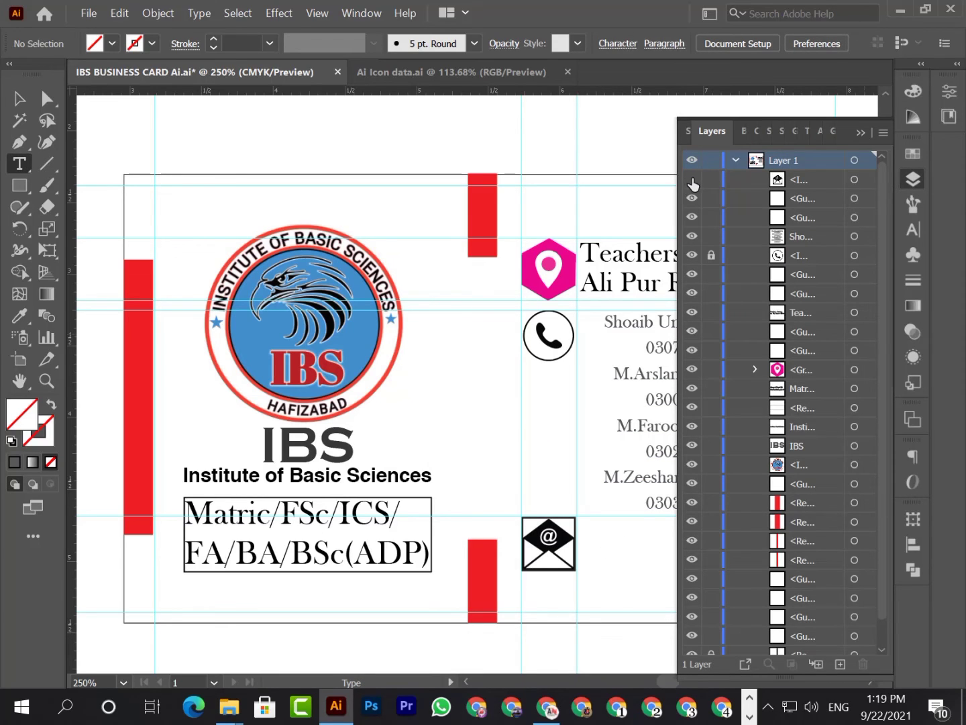
{"action": "left_click", "coordinate": [711, 179]}
{"action": "left_click", "coordinate": [857, 133]}
Add a point text line at the envelope icon and paste the copied e-mail address into it.
{"action": "left_click", "coordinate": [619, 555]}
{"action": "key", "text": "Escape"}
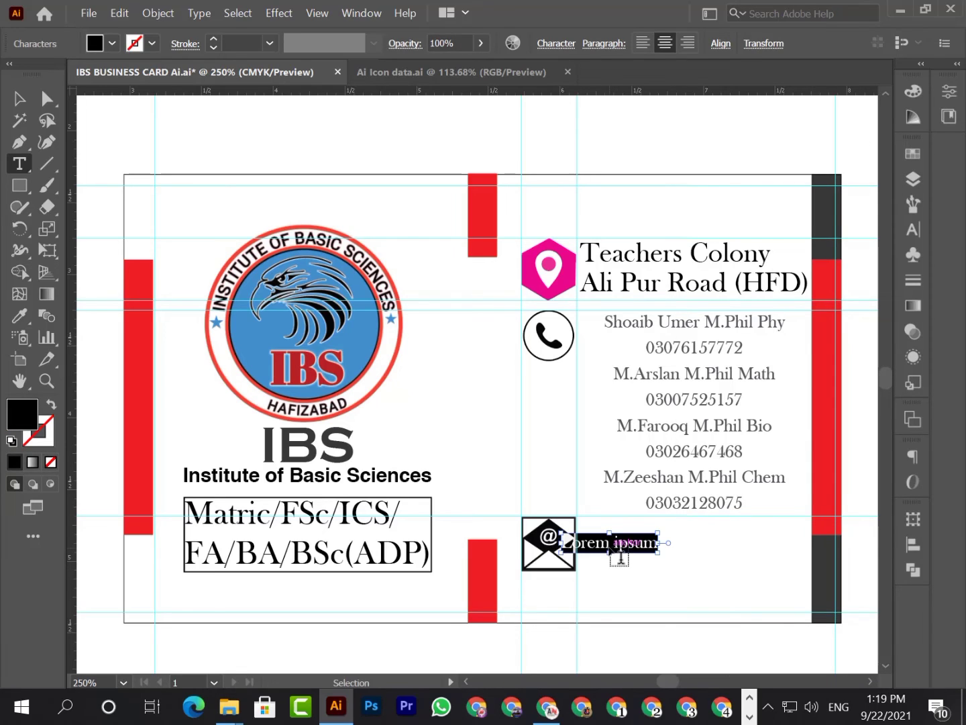
{"action": "key", "text": "ctrl+v"}
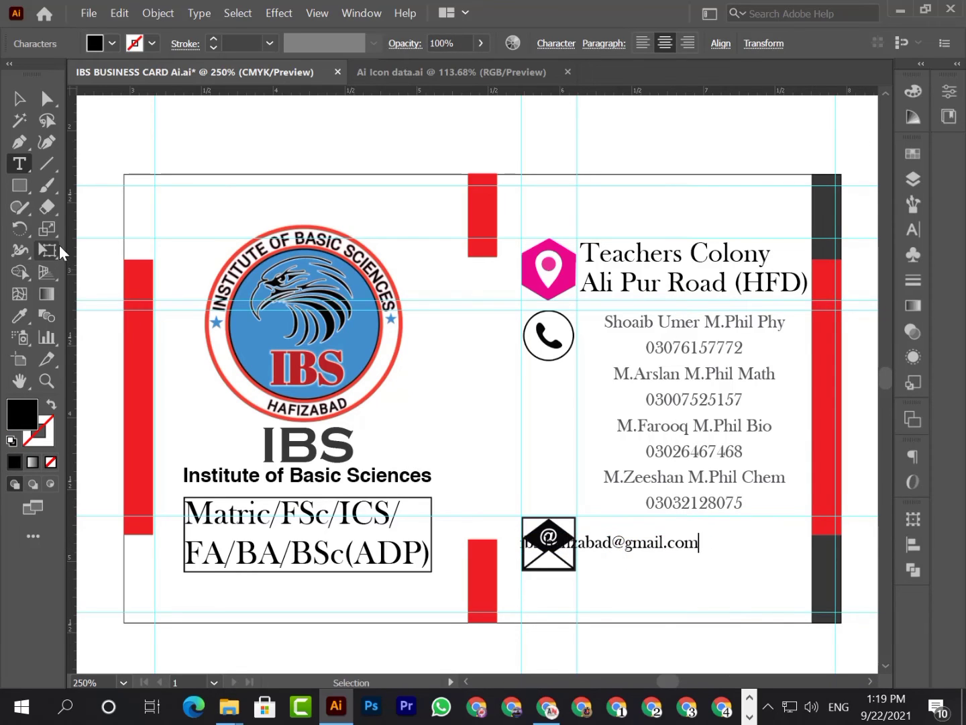
Move the e-mail line beside the envelope icon and enlarge it to span up to the card's red and dark edge blocks.
{"action": "left_click", "coordinate": [20, 98]}
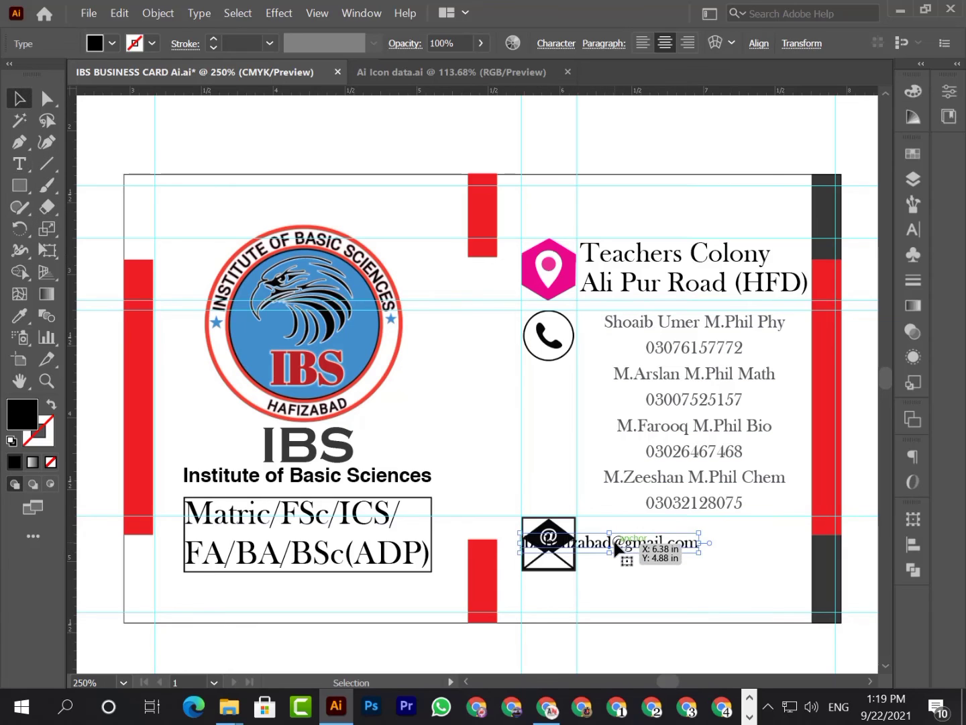
{"action": "left_click_drag", "start_coordinate": [621, 548], "coordinate": [675, 541]}
{"action": "left_click_drag", "start_coordinate": [760, 552], "coordinate": [812, 562]}
{"action": "left_click", "coordinate": [796, 632]}
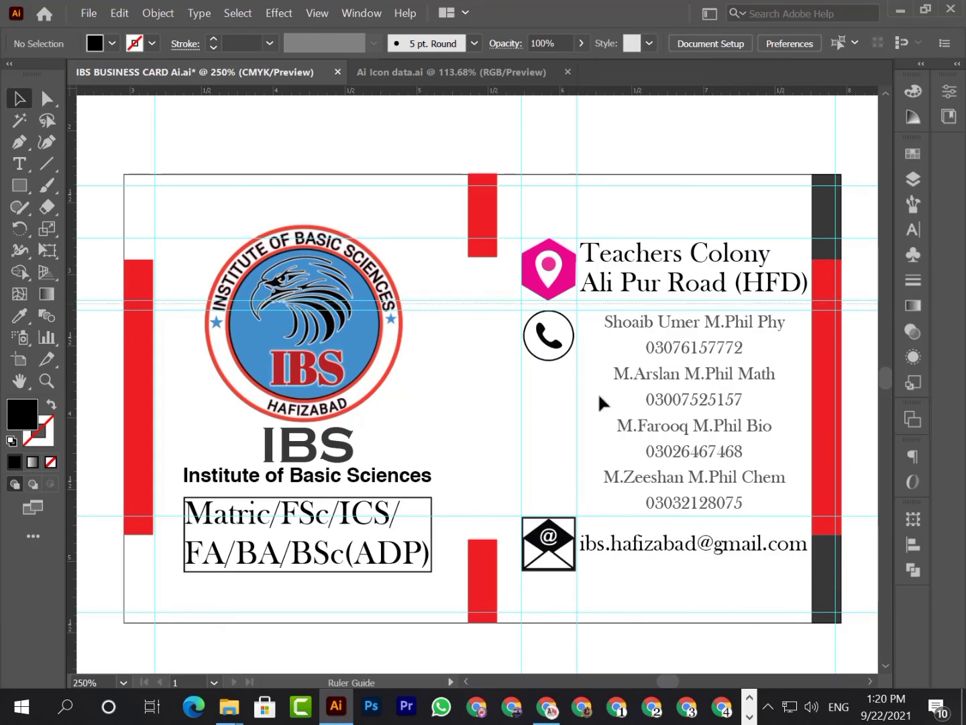
Add a horizontal guide at the envelope icon's lower edge and nudge the block of contact names and numbers slightly down.
{"action": "left_click_drag", "start_coordinate": [600, 396], "coordinate": [639, 543]}
{"action": "left_click", "coordinate": [639, 537]}
{"action": "key", "text": "Down"}
{"action": "left_click", "coordinate": [655, 632]}
Compare the margins above the logo and below the course box using temporary grey rectangles, and delete the rectangles.
{"action": "left_click", "coordinate": [18, 189]}
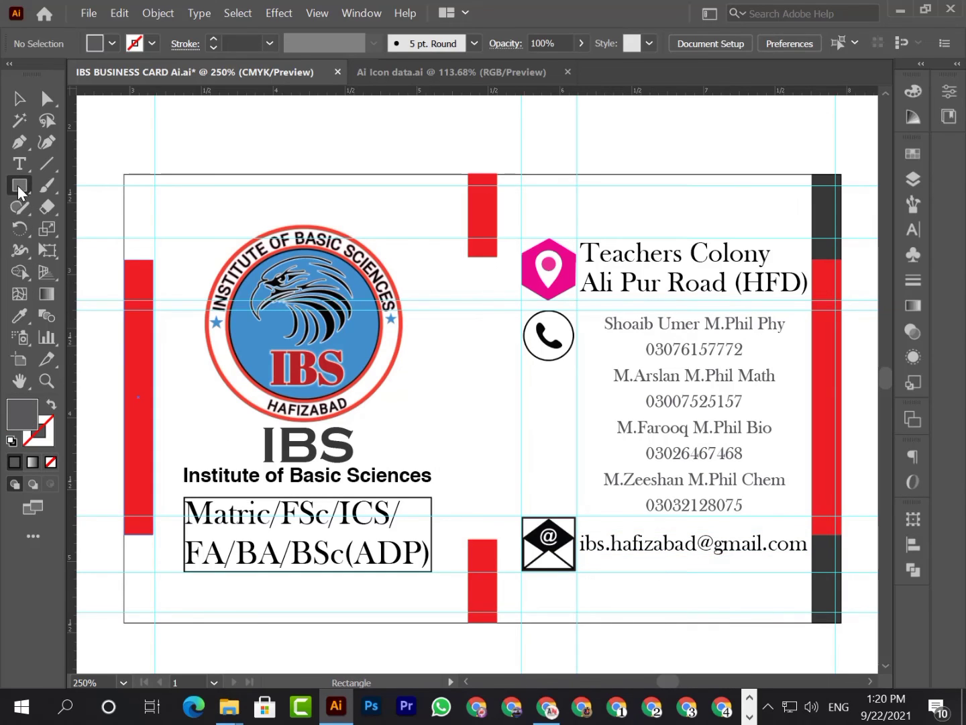
{"action": "left_click_drag", "start_coordinate": [275, 174], "coordinate": [321, 602]}
{"action": "key", "text": "v"}
{"action": "double_click", "coordinate": [323, 201]}
{"action": "left_click", "coordinate": [297, 213], "text": "shift"}
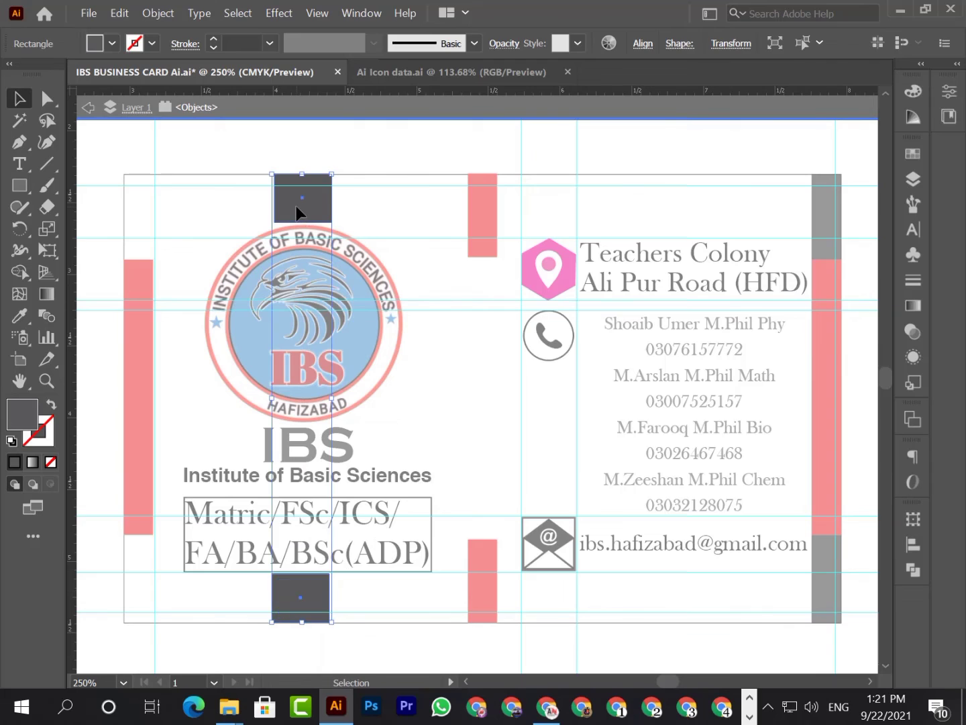
{"action": "key", "text": "Delete"}
{"action": "double_click", "coordinate": [497, 469]}
Recolour the "Institute of Basic Sciences" text with a dark grey swatch.
{"action": "left_click", "coordinate": [366, 477]}
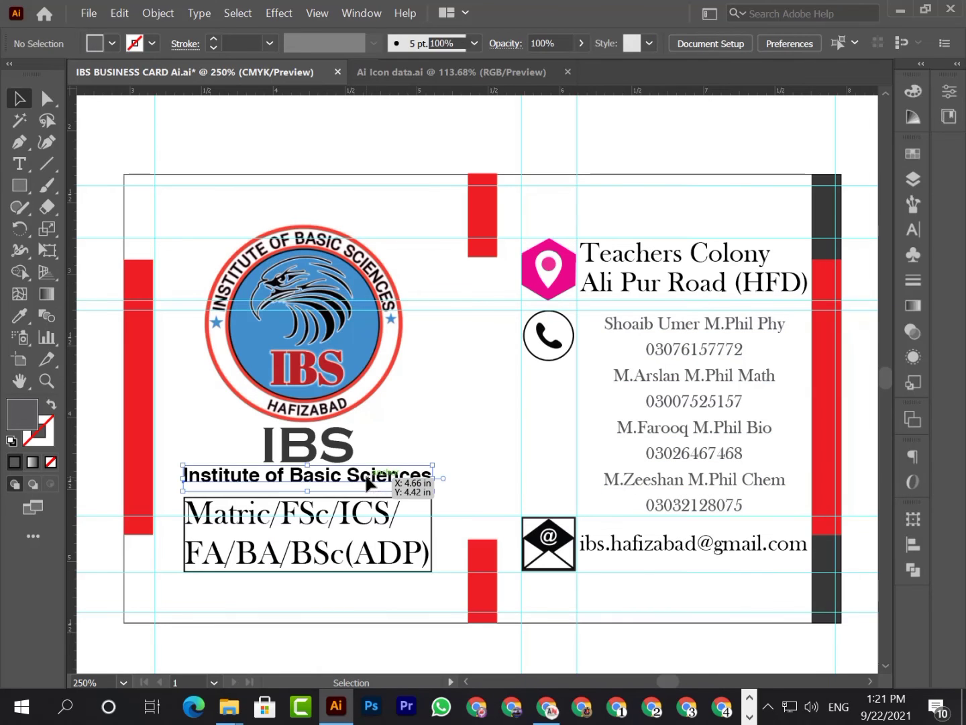
{"action": "triple_click", "coordinate": [368, 477]}
{"action": "left_click", "coordinate": [913, 155]}
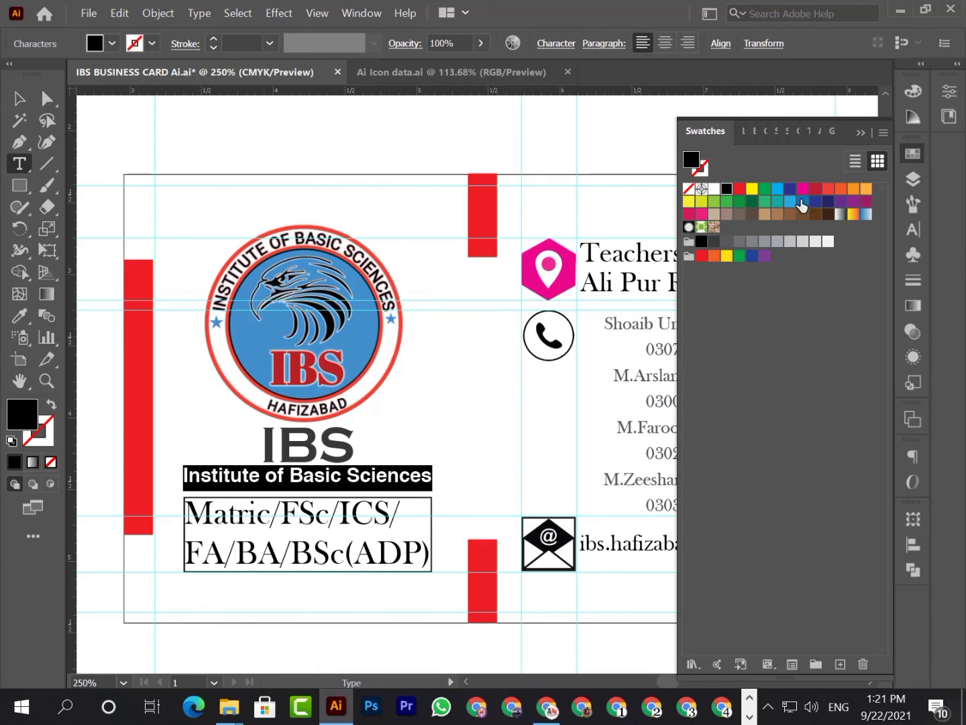
{"action": "left_click", "coordinate": [727, 241]}
{"action": "left_click", "coordinate": [860, 132]}
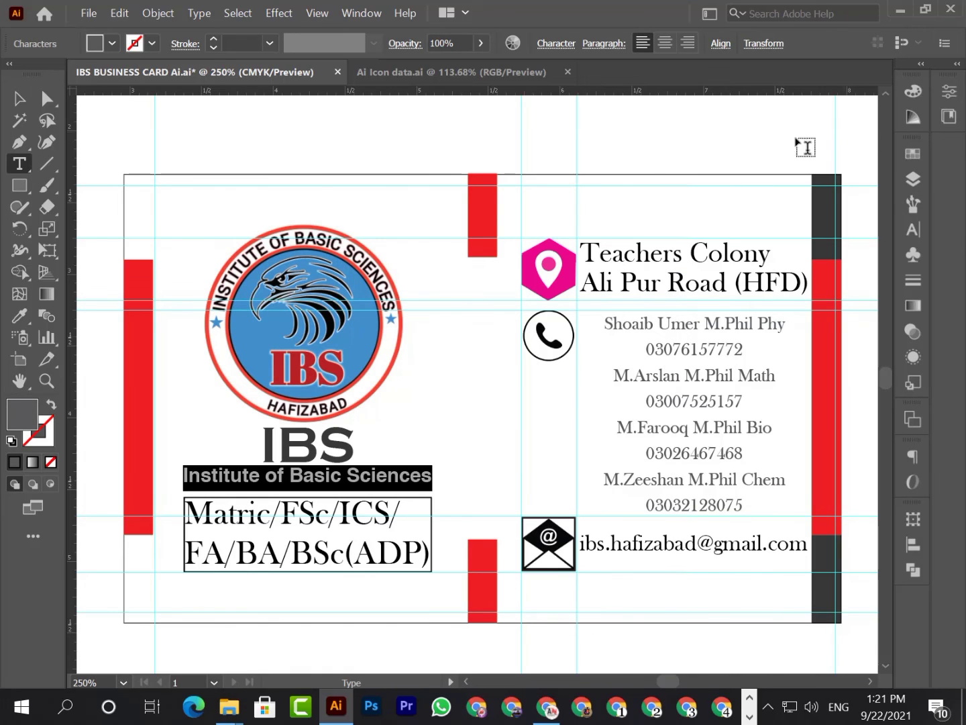
{"action": "left_click", "coordinate": [18, 99]}
Delete all horizontal and vertical guides from the business card document.
{"action": "left_click_drag", "start_coordinate": [83, 155], "coordinate": [301, 641]}
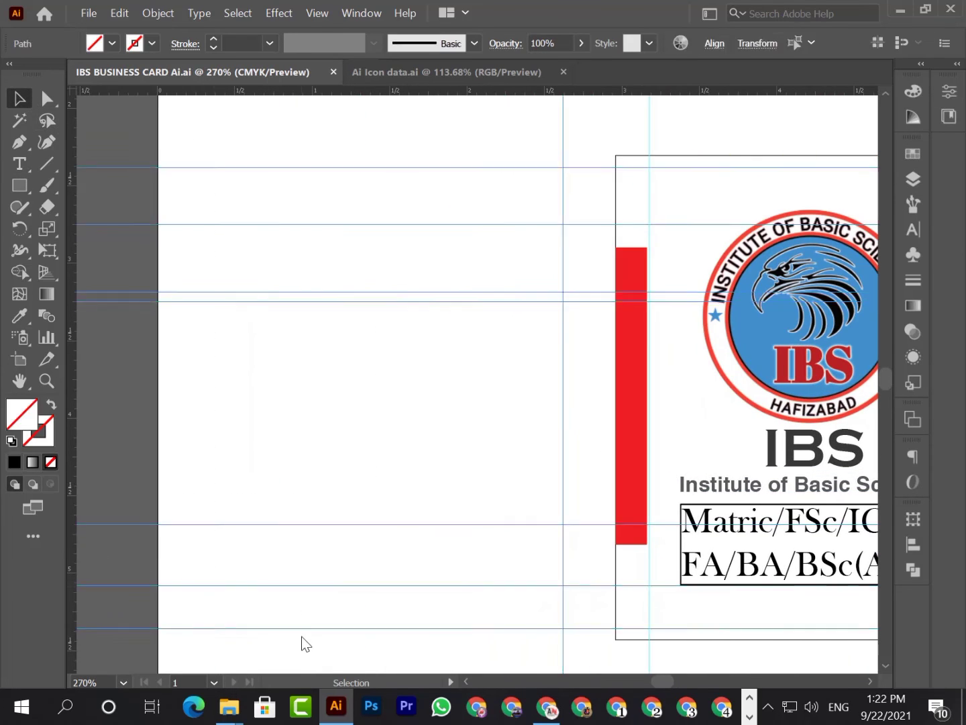
{"action": "key", "text": "Delete"}
{"action": "key", "text": "space"}
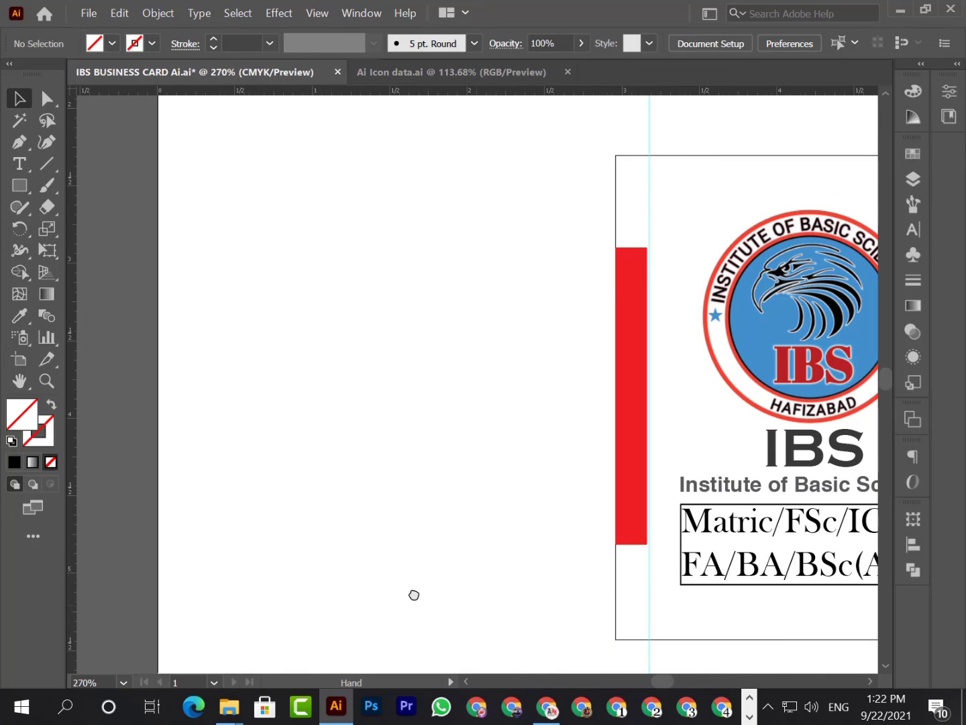
{"action": "left_click_drag", "start_coordinate": [412, 593], "coordinate": [53, 581]}
{"action": "left_click_drag", "start_coordinate": [571, 522], "coordinate": [433, 554]}
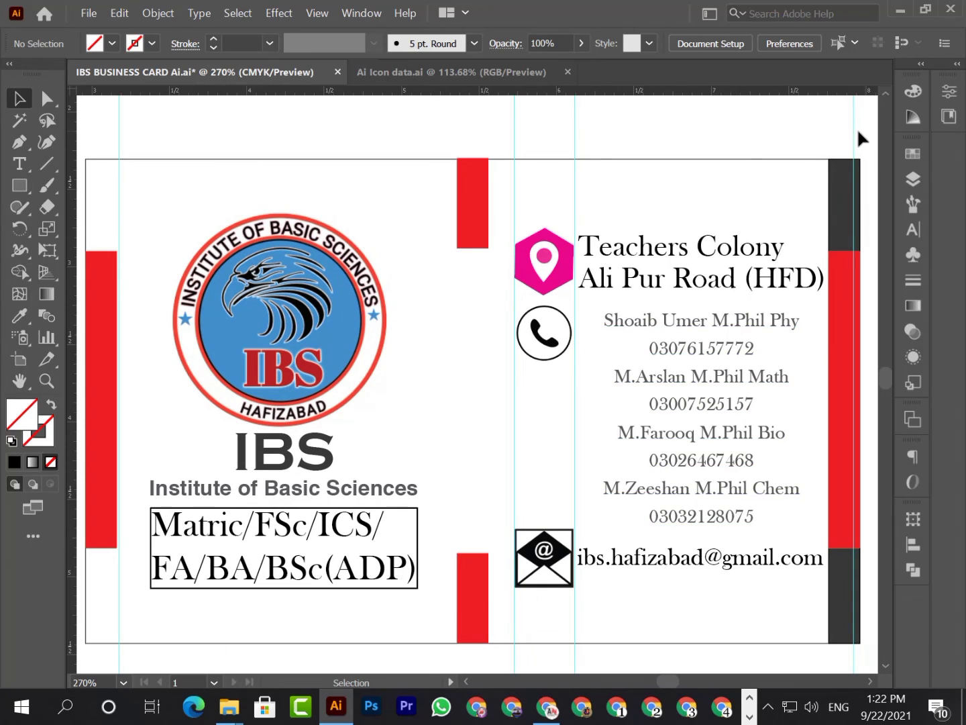
{"action": "left_click", "coordinate": [855, 130]}
{"action": "key", "text": "Delete"}
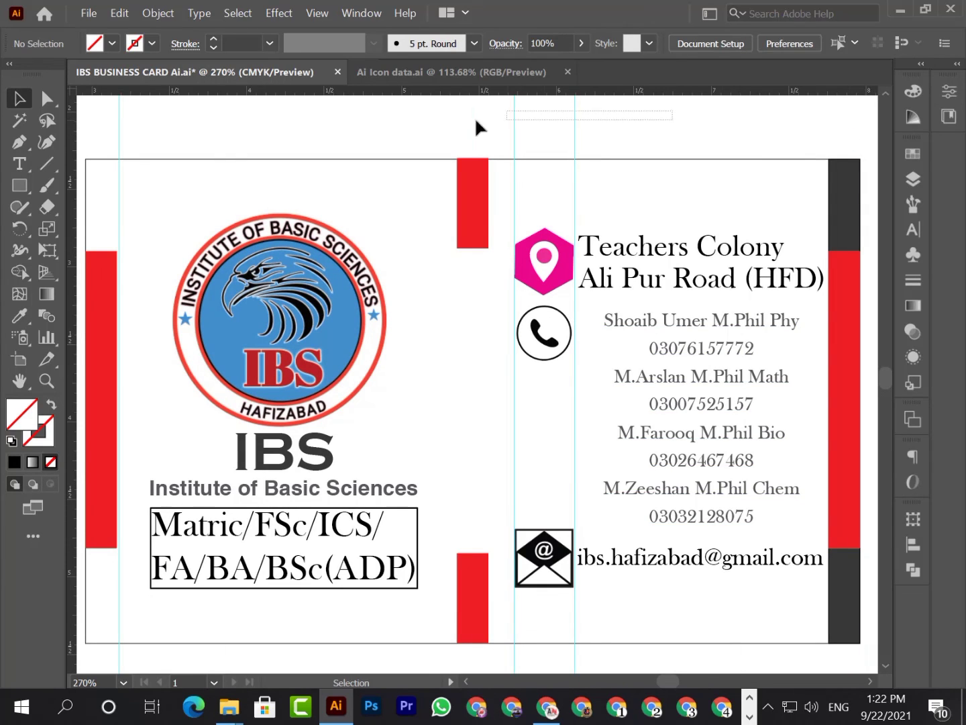
{"action": "left_click", "coordinate": [114, 128]}
{"action": "key", "text": "Delete"}
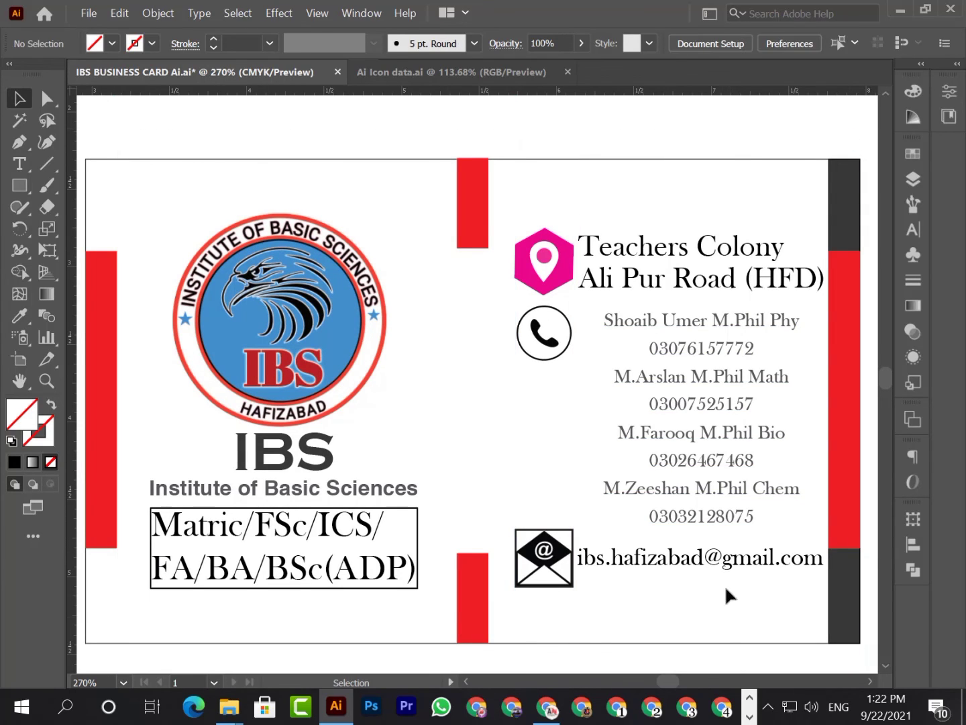
Examine the layer list, including the parts inside the location icon's group.
{"action": "left_click_drag", "start_coordinate": [693, 565], "coordinate": [697, 549]}
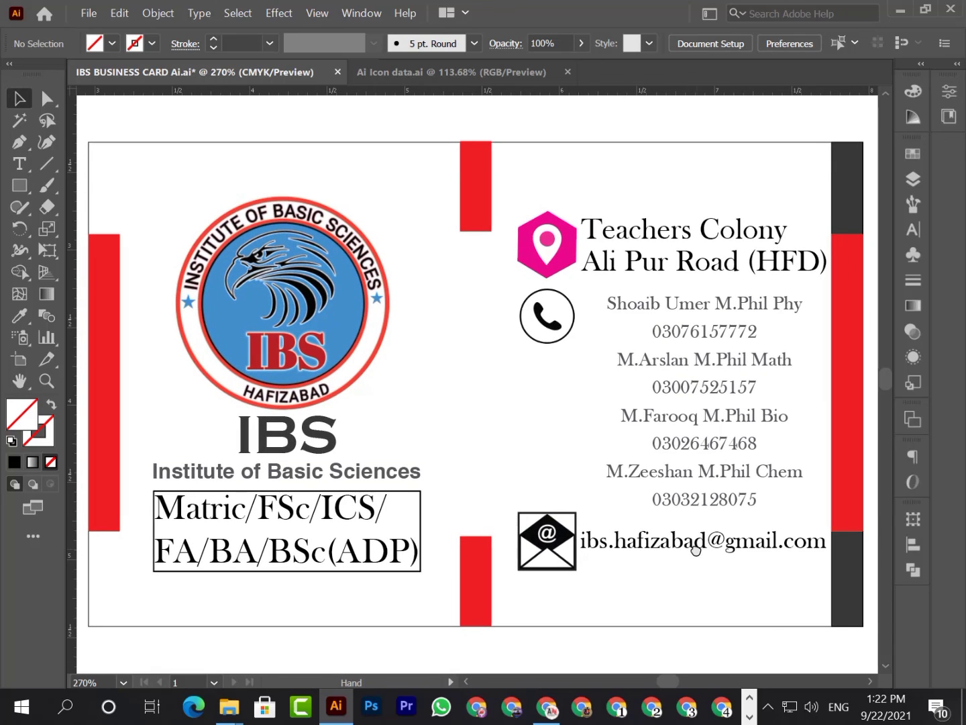
{"action": "left_click", "coordinate": [914, 179]}
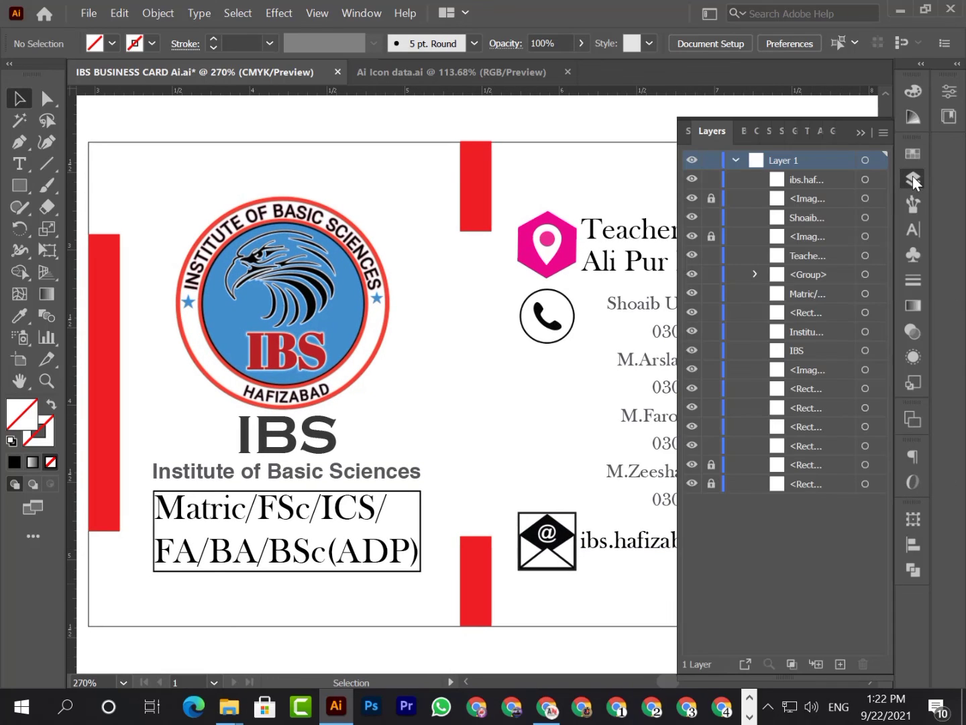
{"action": "left_click", "coordinate": [752, 275]}
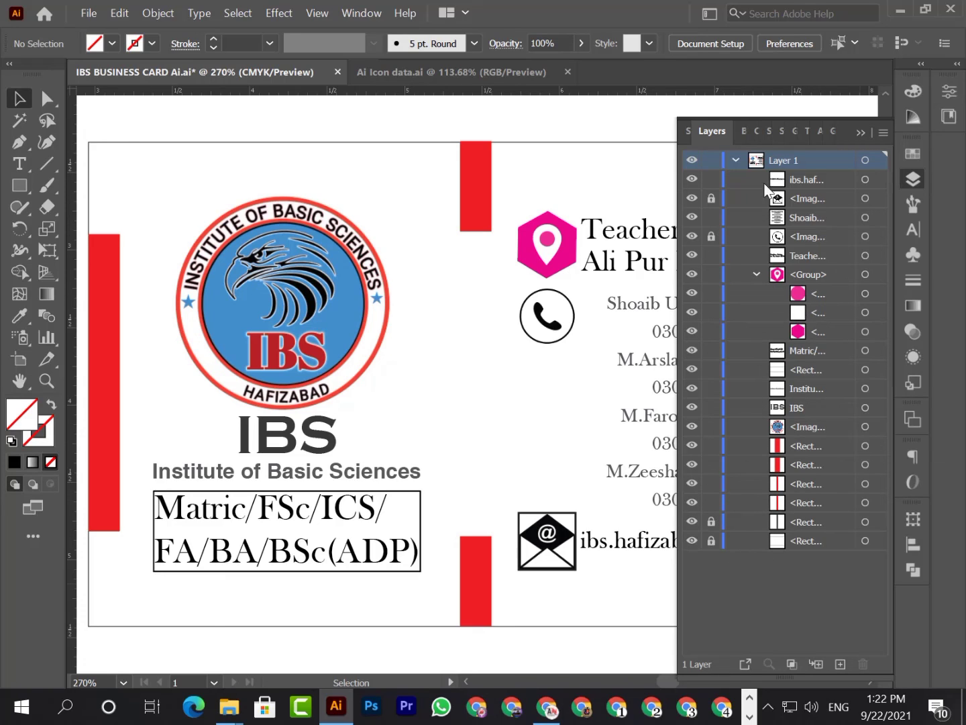
{"action": "left_click", "coordinate": [868, 131]}
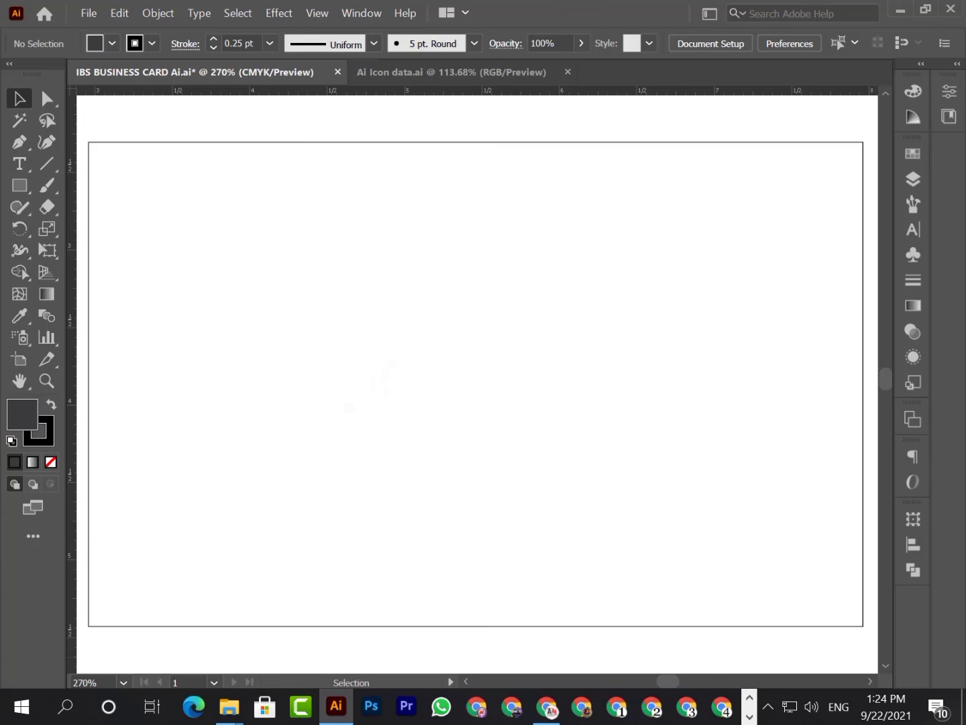
Restore the card's elements one by one, from the edge blocks through the logo and course list to the contact details.
{"action": "key", "text": "ctrl+shift+z"}
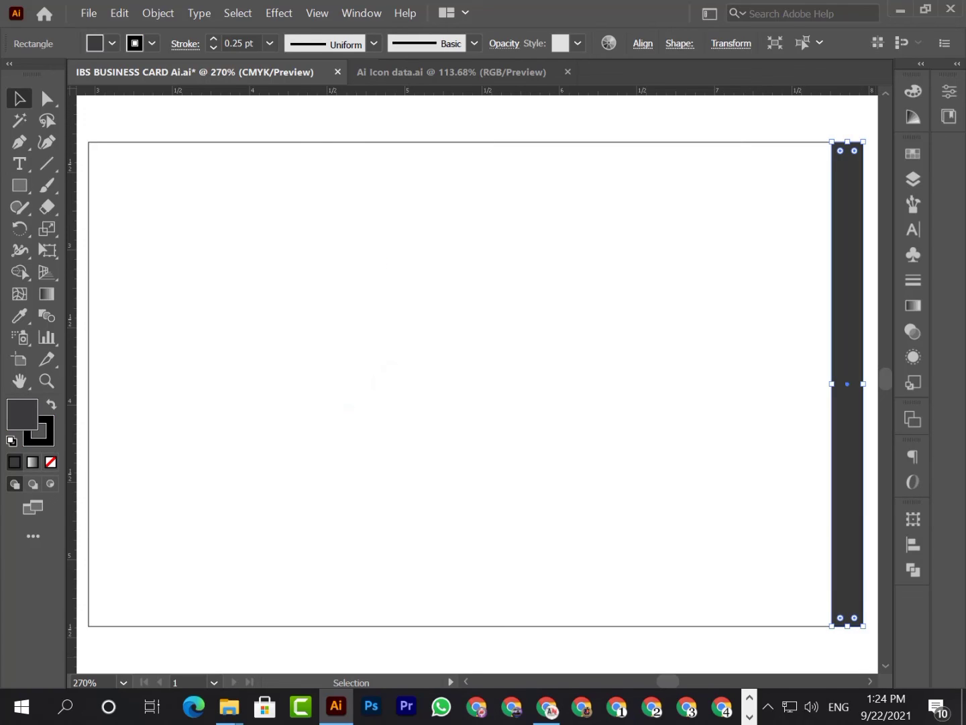
{"action": "key", "text": "ctrl+shift+z"}
{"action": "key", "text": "ctrl+shift+z"}
{"action": "key", "text": "ctrl+shift+z"}
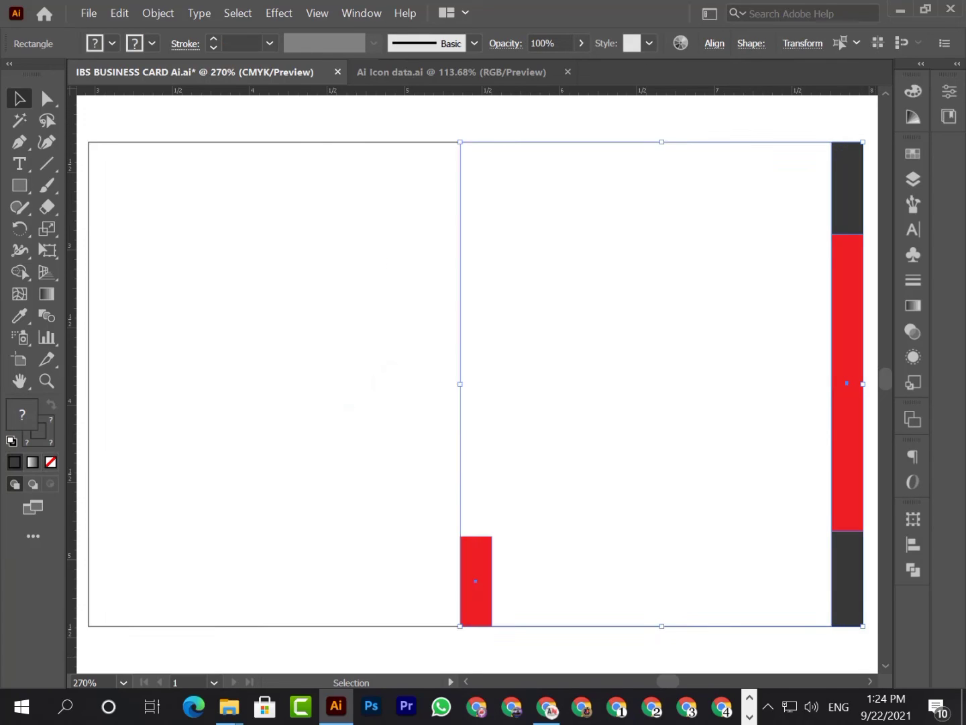
{"action": "key", "text": "ctrl+shift+z"}
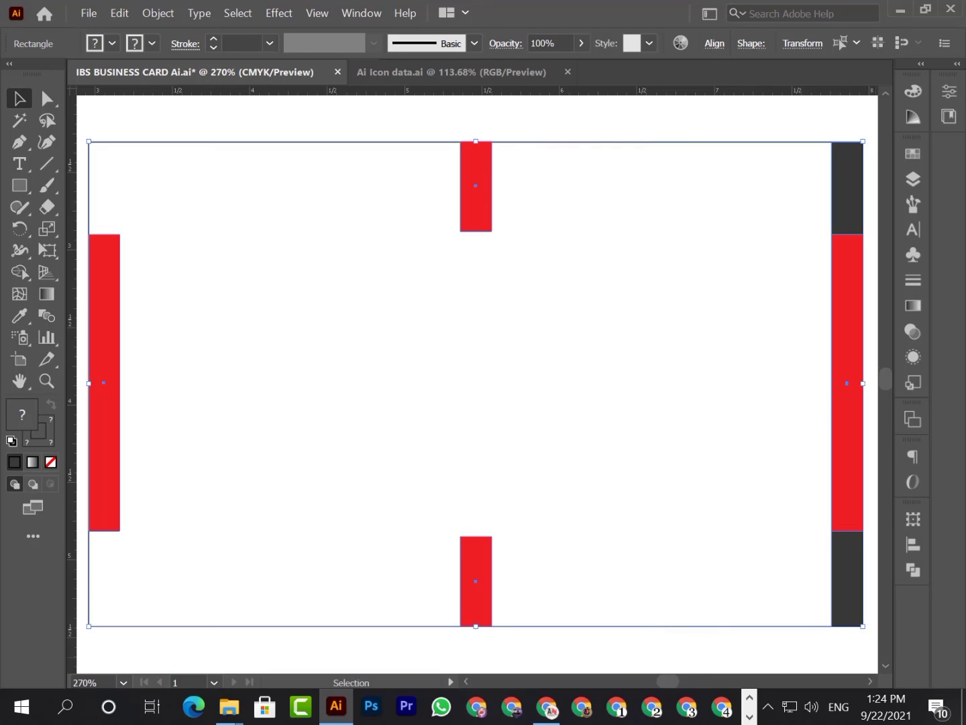
{"action": "key", "text": "ctrl+shift+z"}
{"action": "key", "text": "ctrl+shift+z"}
{"action": "key", "text": "ctrl+shift+z"}
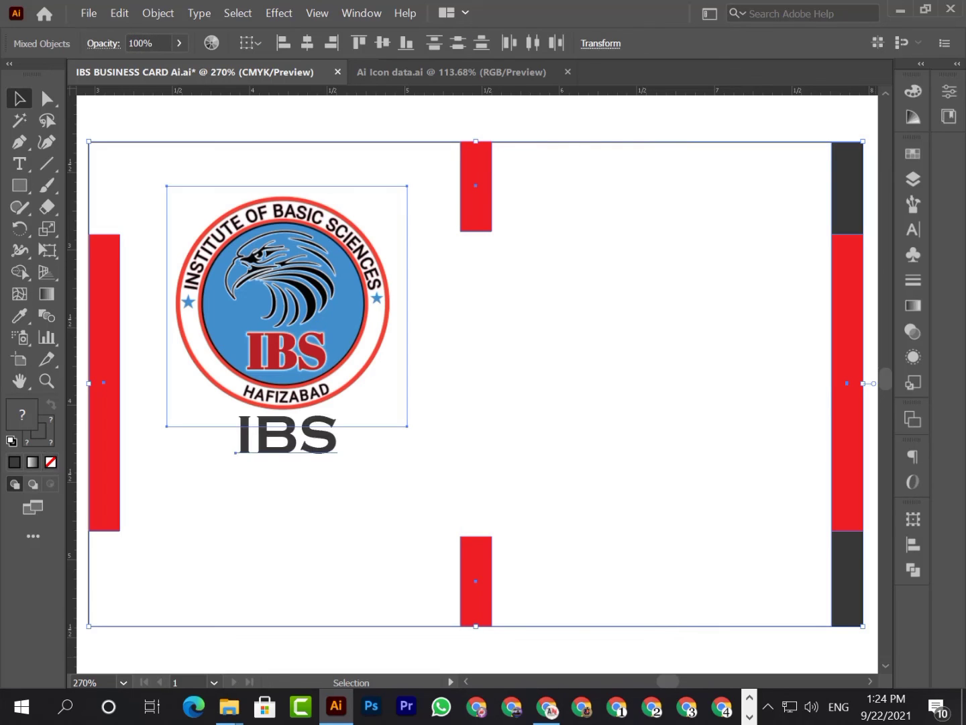
{"action": "key", "text": "ctrl+shift+z"}
{"action": "key", "text": "ctrl+shift+z"}
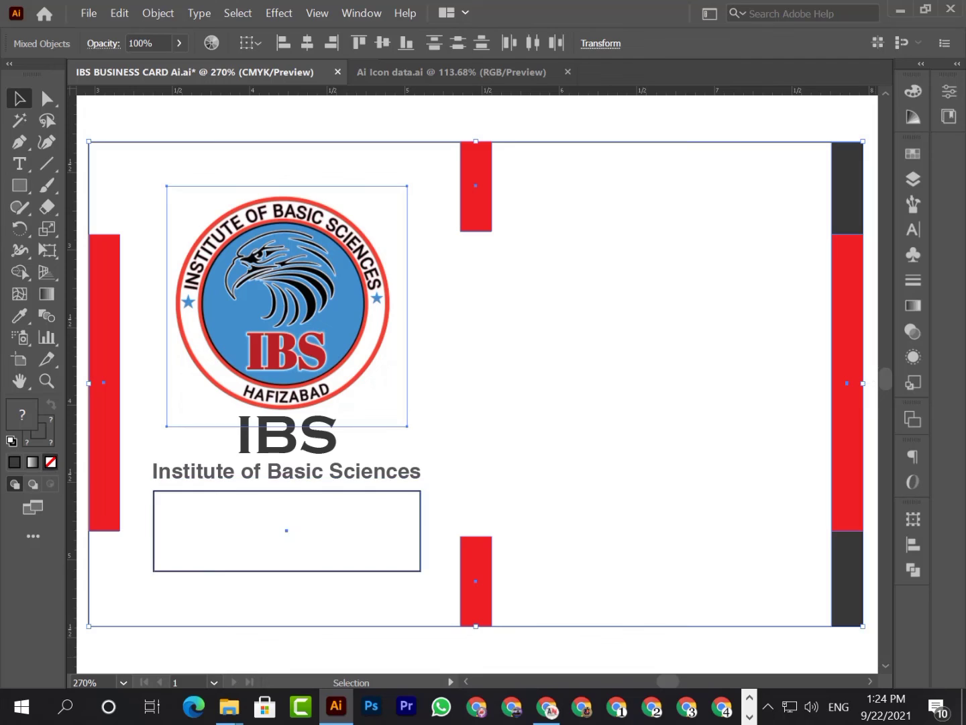
{"action": "key", "text": "ctrl+shift+z"}
{"action": "key", "text": "ctrl+shift+z"}
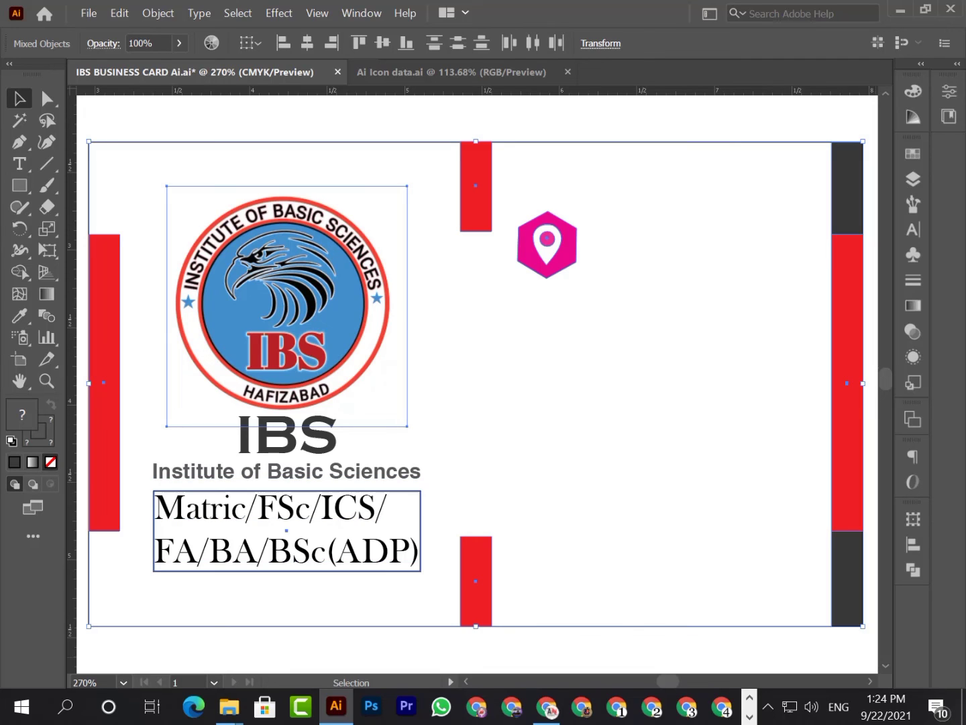
{"action": "key", "text": "ctrl+shift+z"}
{"action": "key", "text": "ctrl+shift+z"}
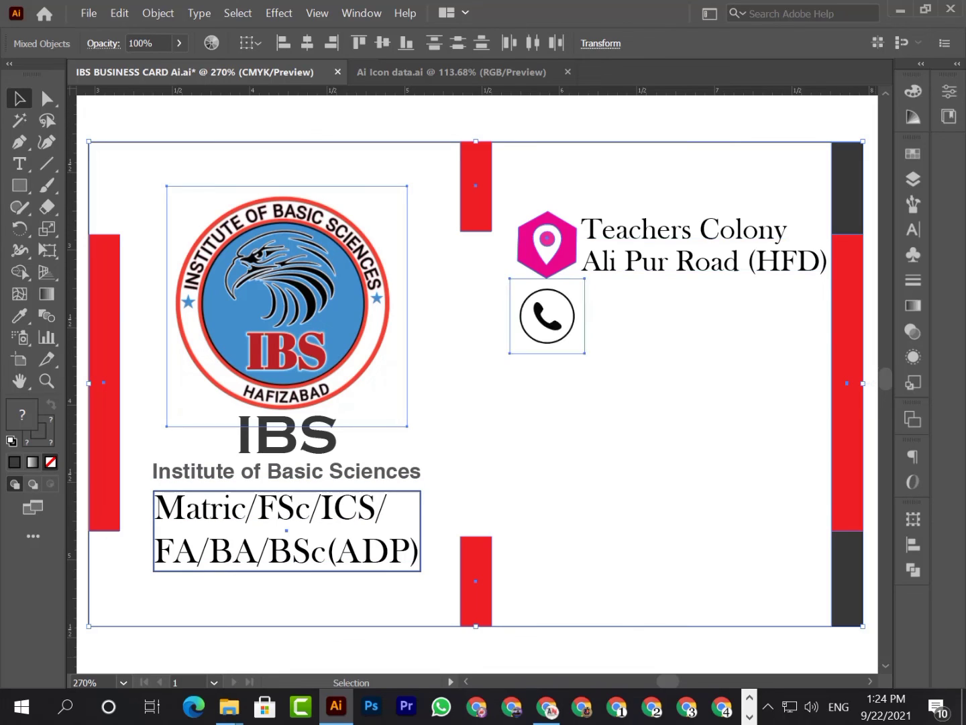
{"action": "key", "text": "ctrl+shift+z"}
{"action": "key", "text": "ctrl+shift+z"}
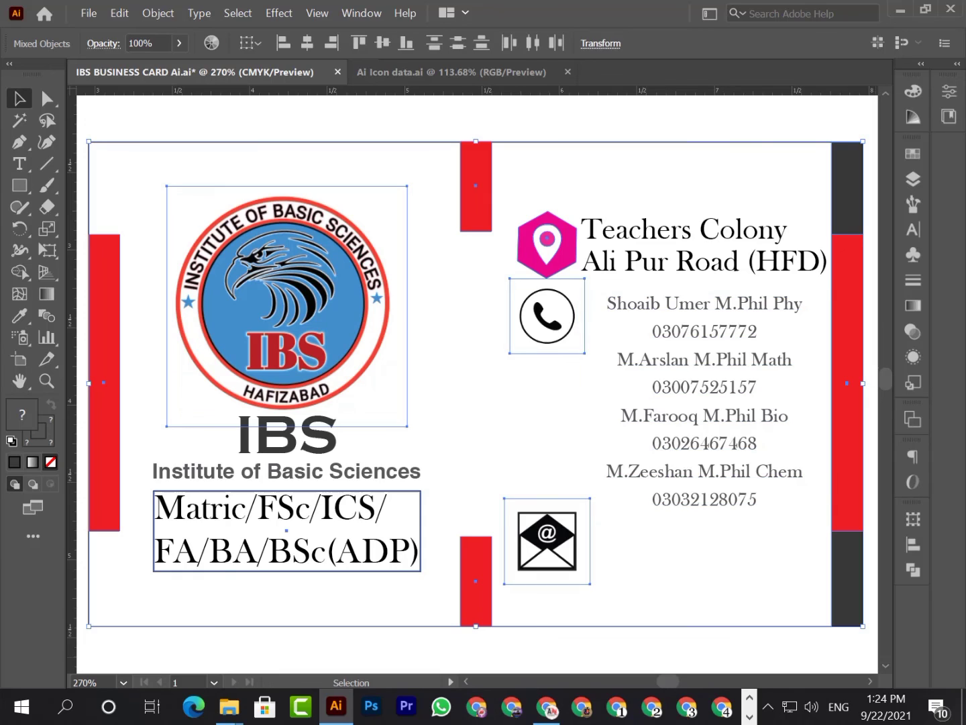
{"action": "key", "text": "ctrl+shift+z"}
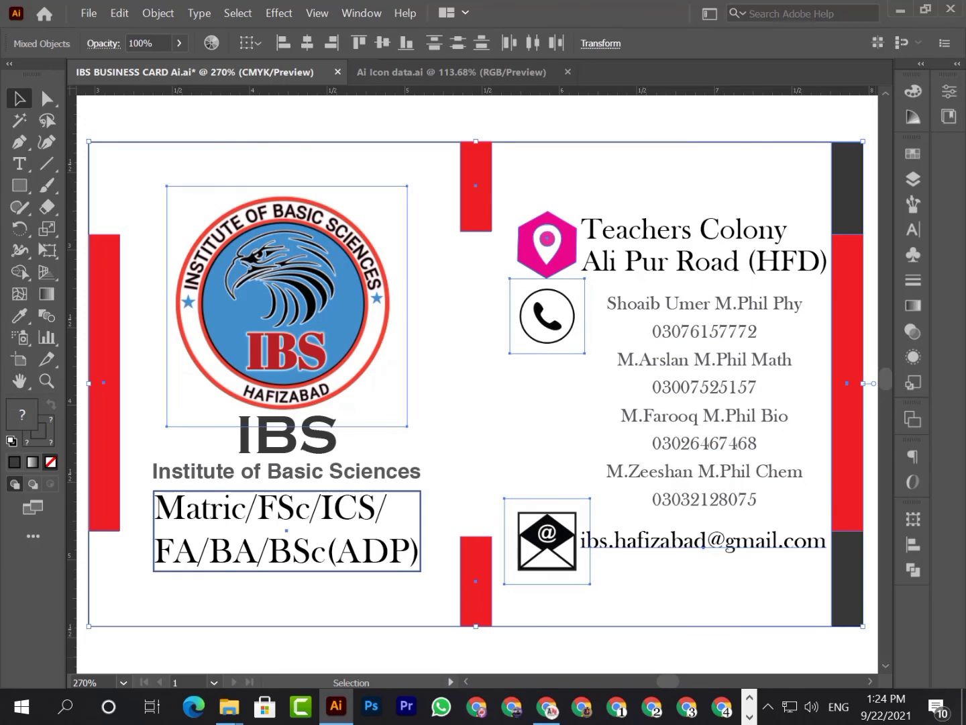
Deselect all objects and save the business card file.
{"action": "key", "text": "ctrl+shift+a"}
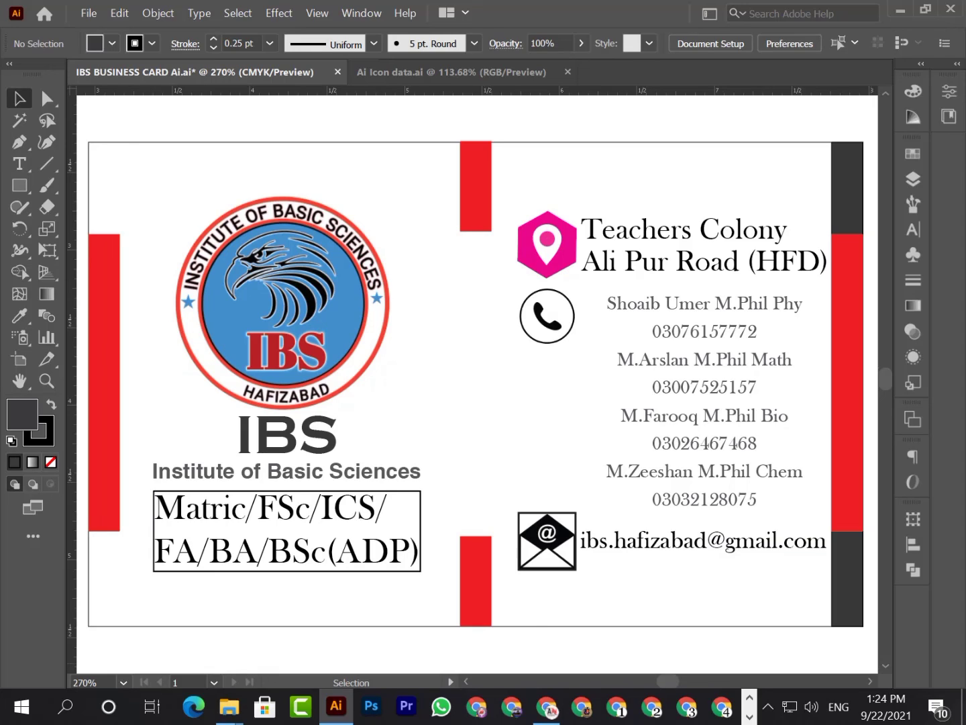
{"action": "key", "text": "ctrl+s"}
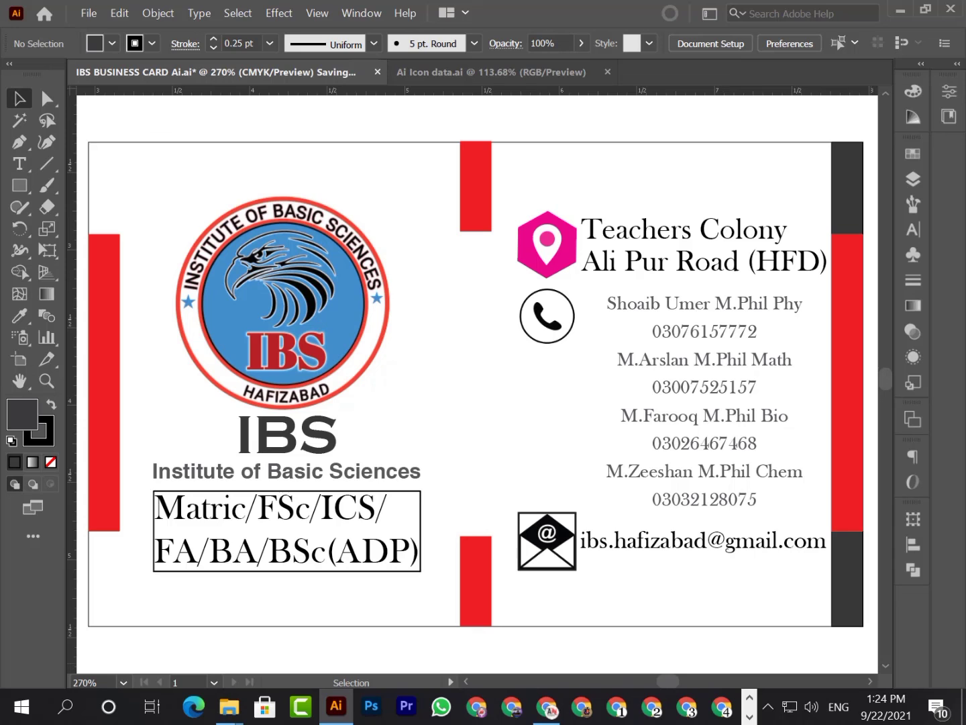